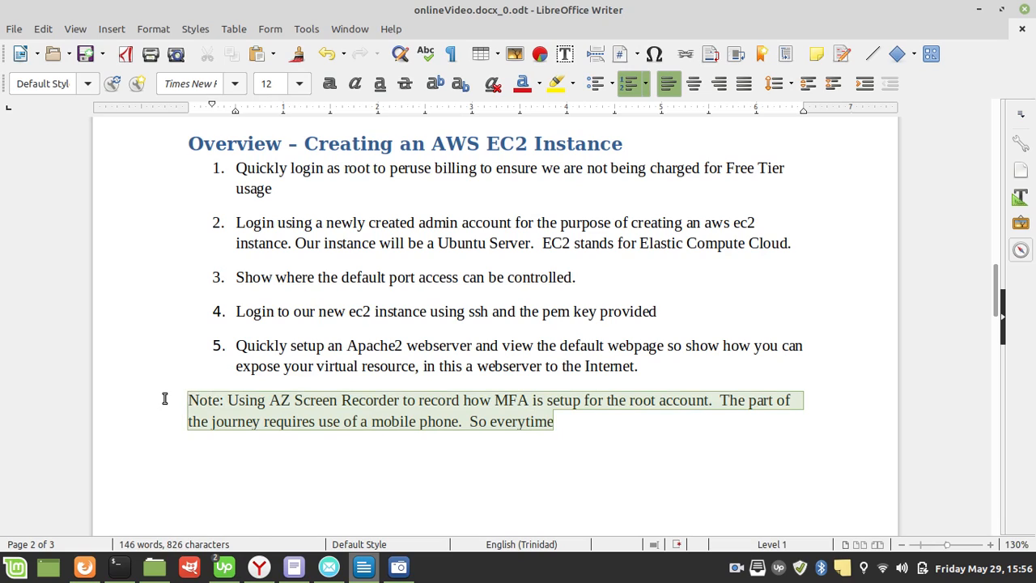
Step: Delete the selected note about AZ Screen Recorder and MFA setup below the numbered list
key("Delete")
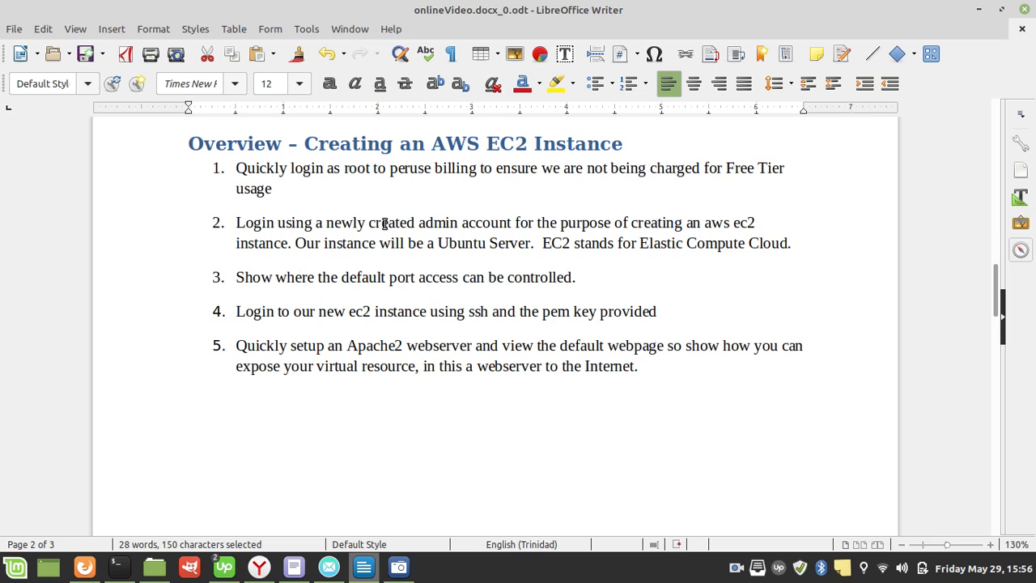
Step: Switch to the Yandex browser and load aws.com in the tab showing the logged-out AWS console page
mouse_move(265, 580)
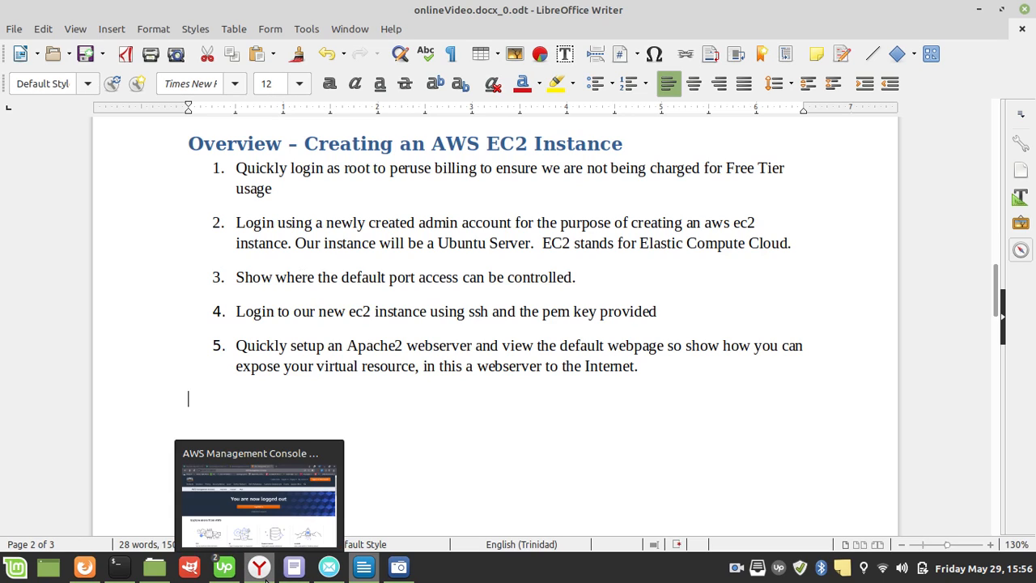
left_click(263, 577)
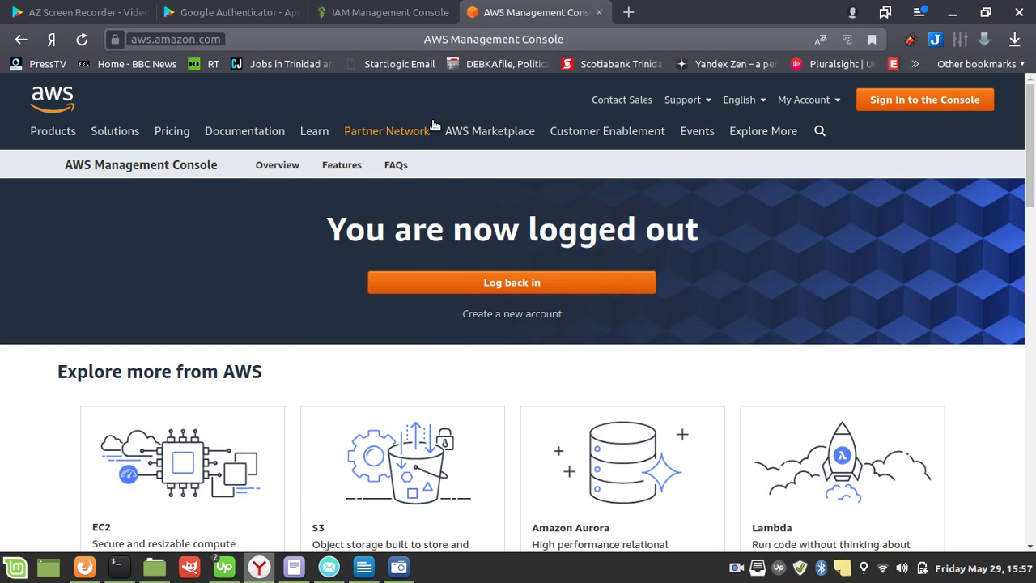
left_click(486, 24)
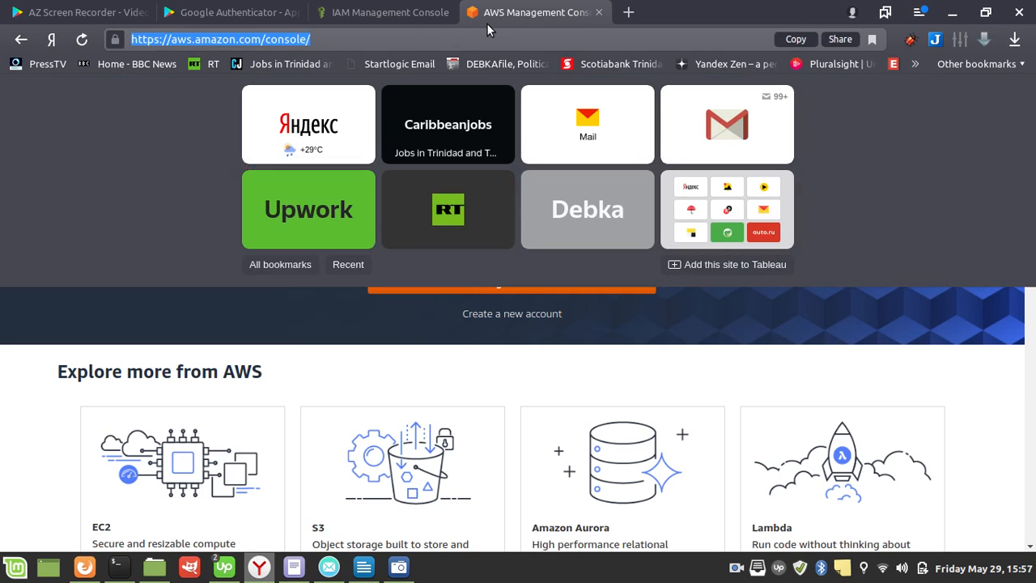
type("aws.com")
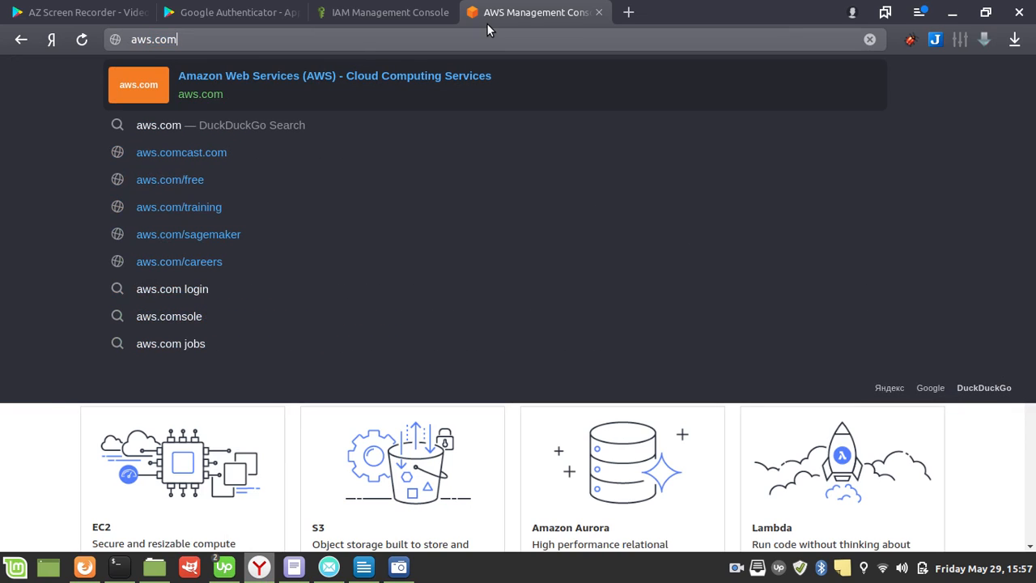
key("Return")
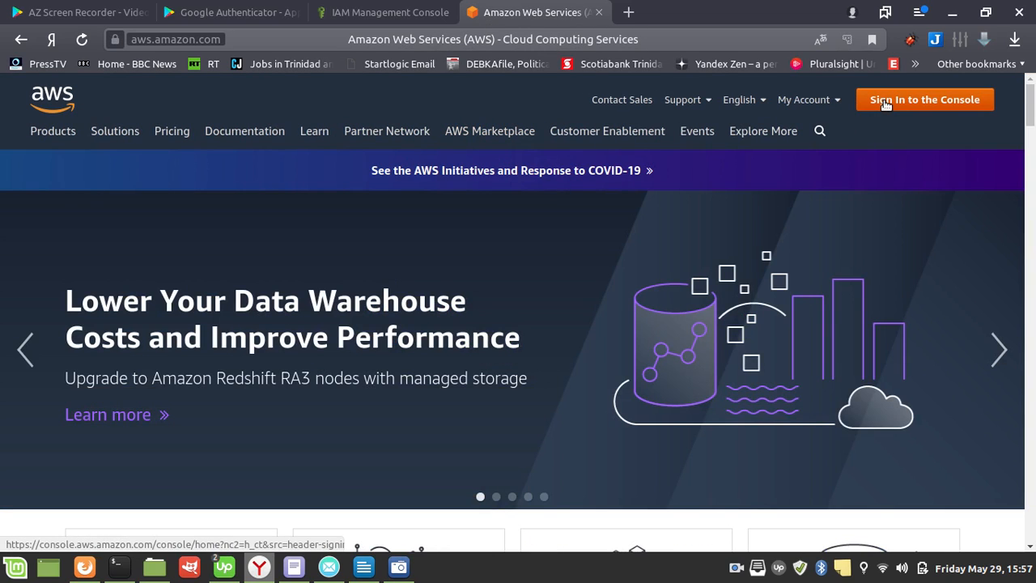
Step: Sign in to the AWS console as root user with the account's email address, password and MFA code
left_click(886, 102)
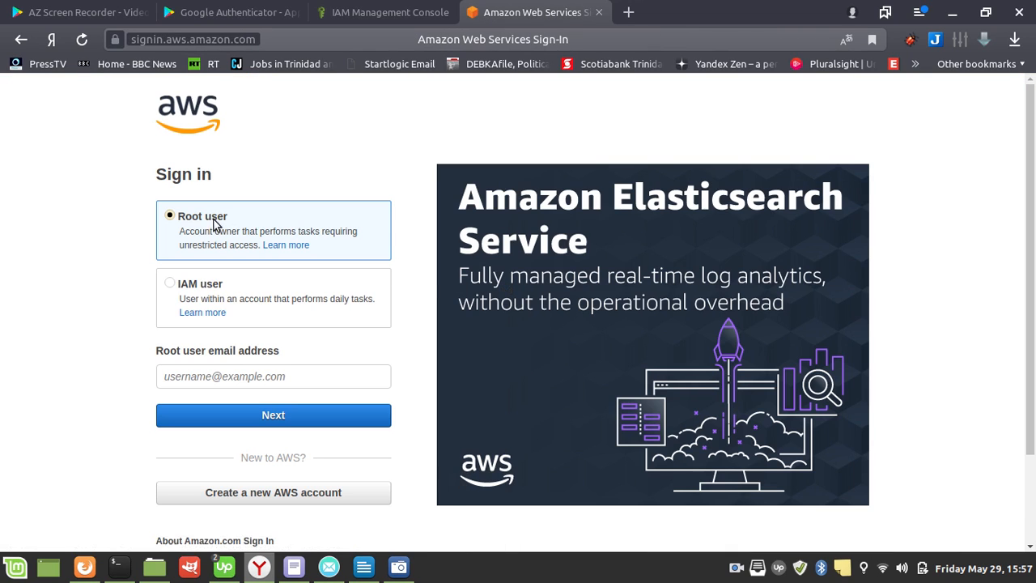
left_click(267, 378)
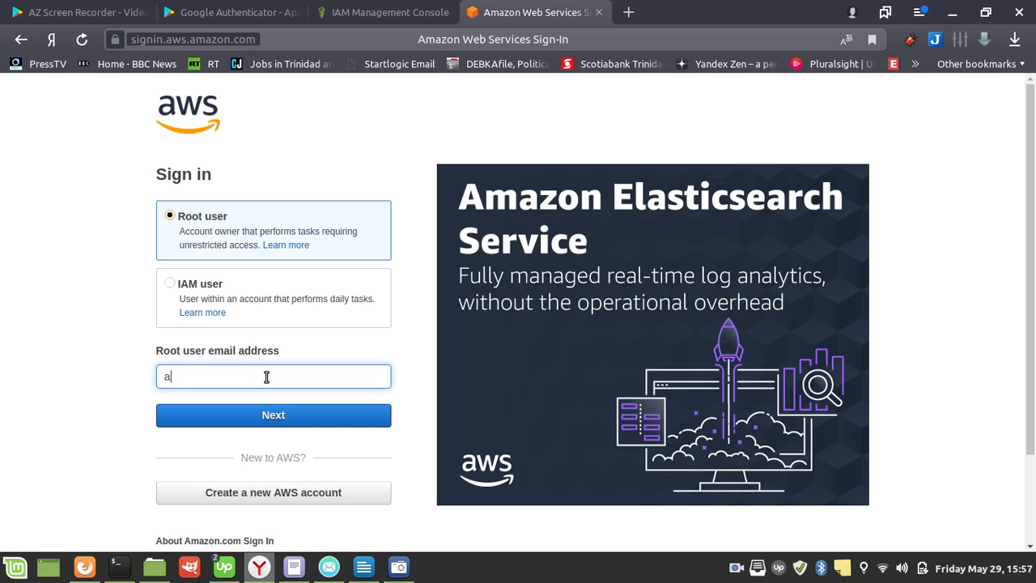
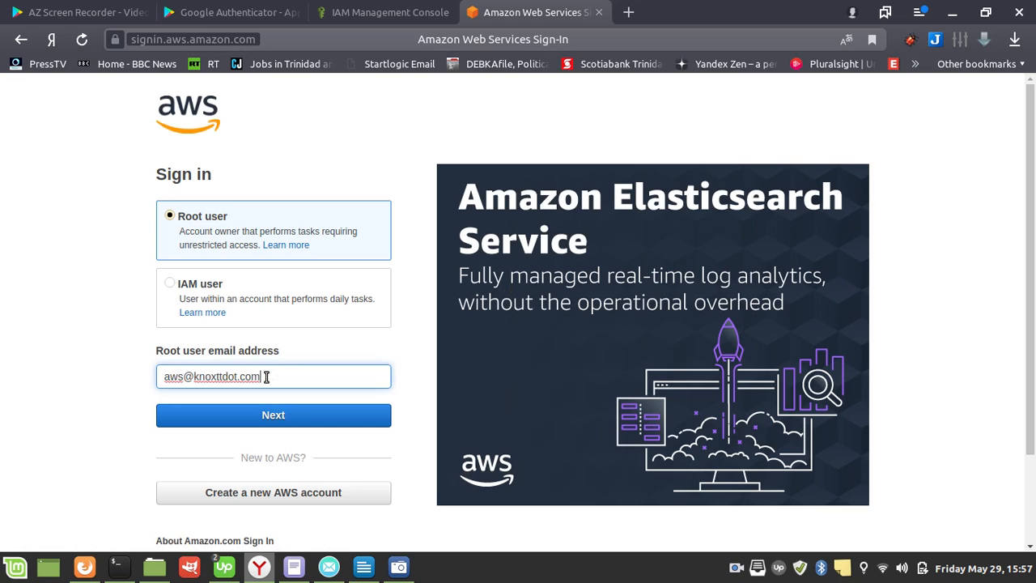
left_click(322, 423)
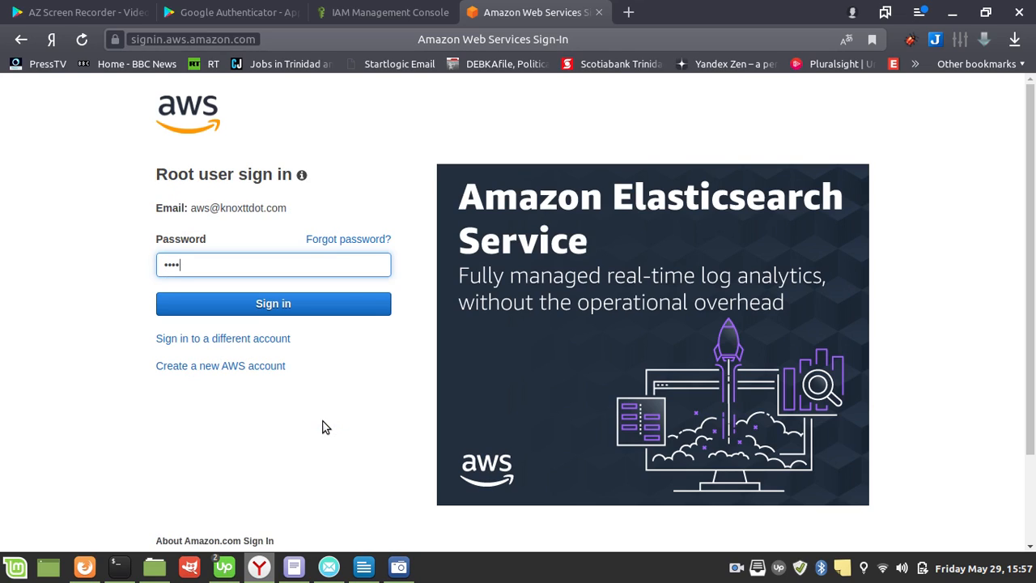
key("Return")
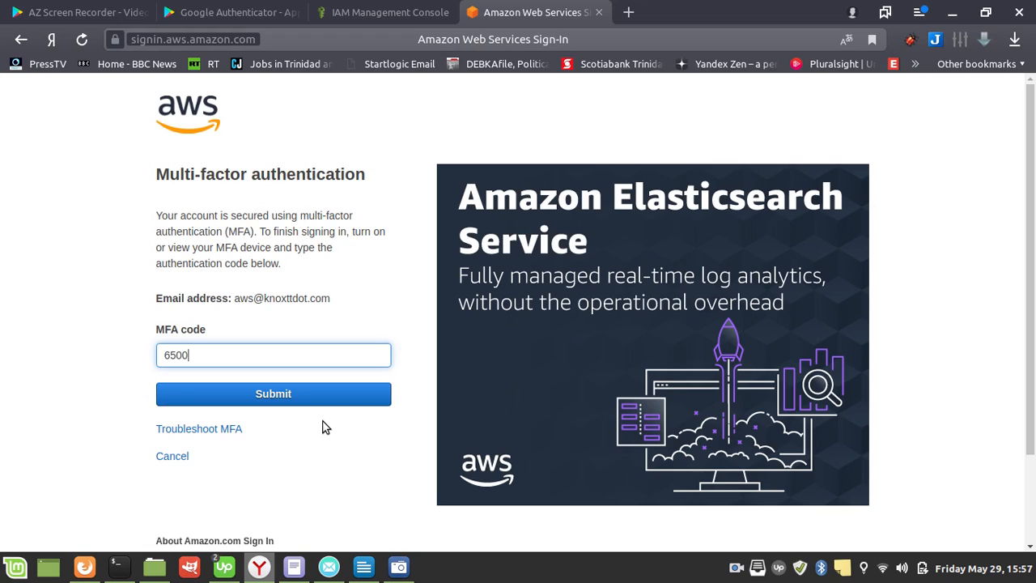
key("Return")
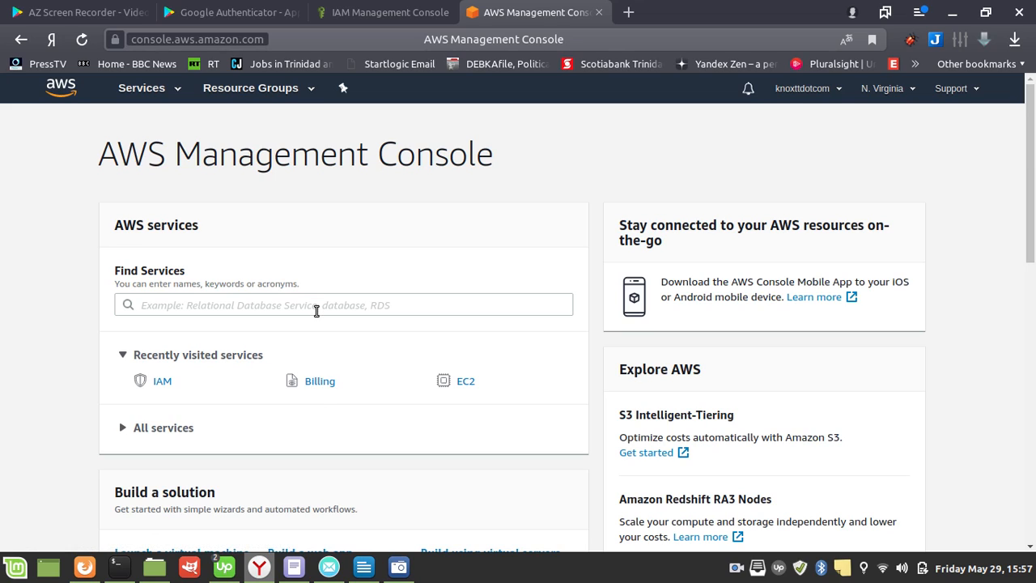
Step: Find the billing service and view the Spend Summary on its dashboard
left_click(143, 89)
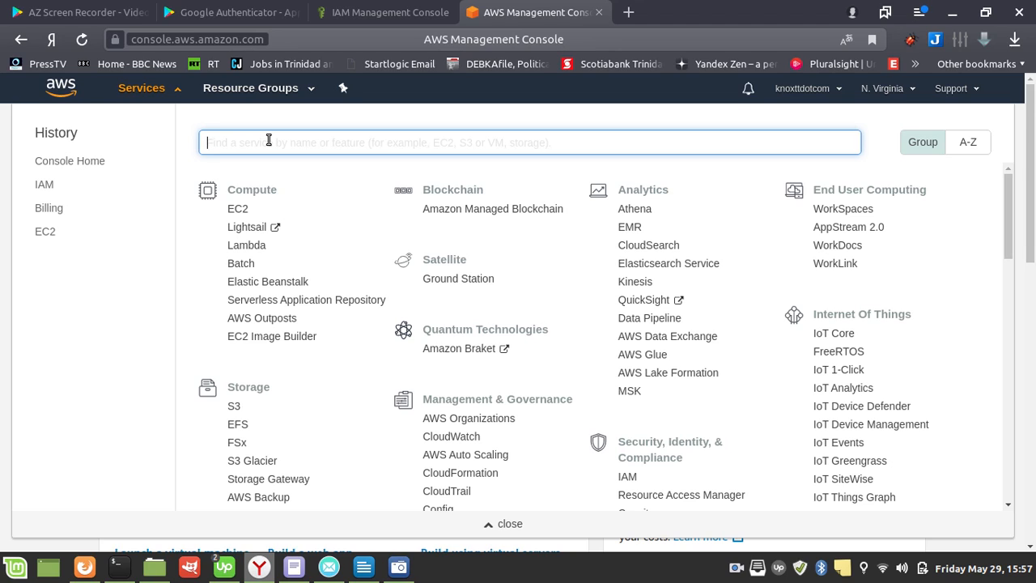
type("billing")
key("Return")
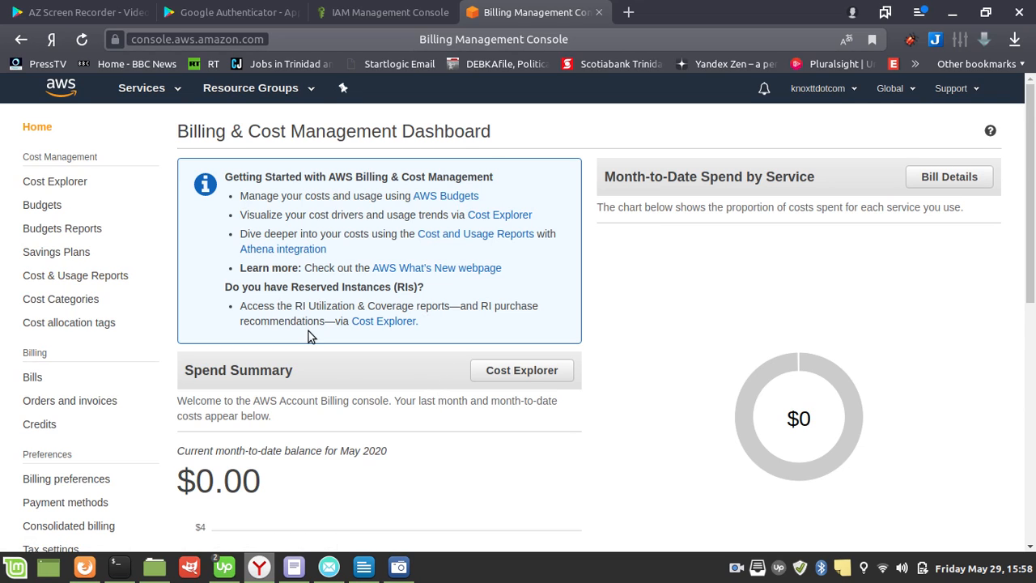
scroll(309, 331, "down", 2)
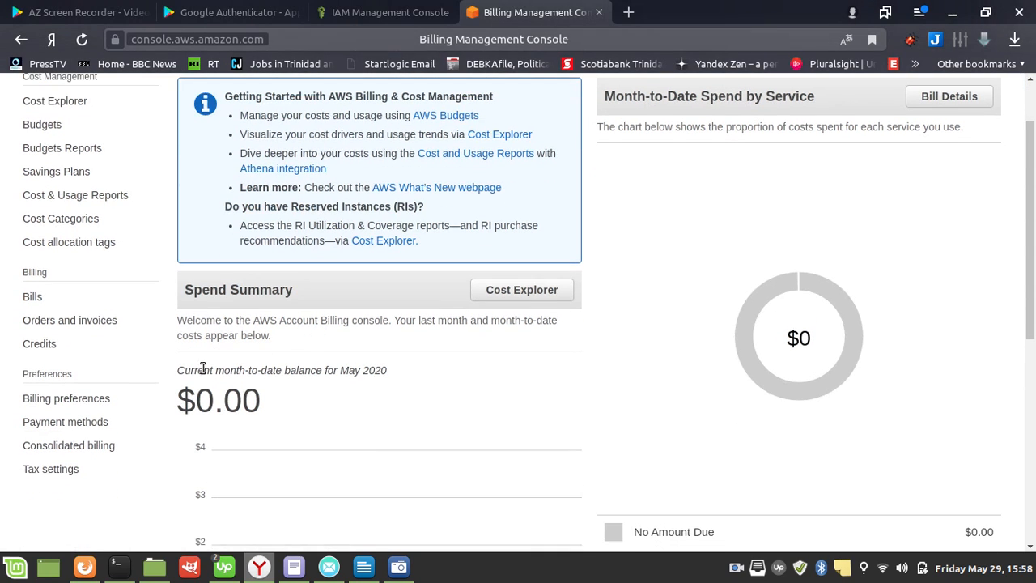
Step: Open the billing preferences and examine the options there, including Receive Free Tier Usage Alerts
left_click(70, 405)
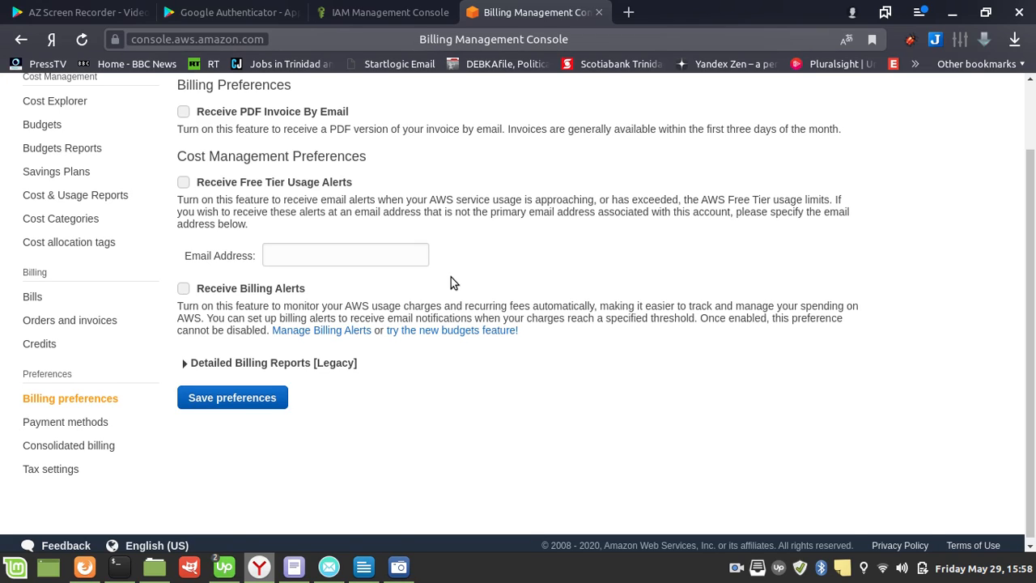
left_click(184, 189)
left_click(185, 184)
scroll(266, 236, "up", 1)
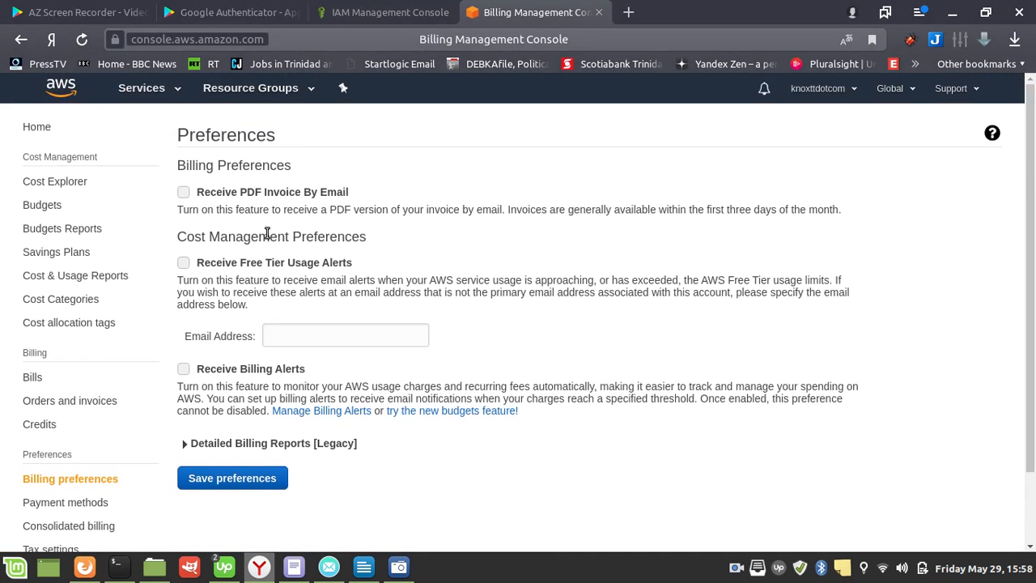
scroll(266, 235, "down", 1)
scroll(267, 232, "up", 1)
scroll(32, 245, "down", 1)
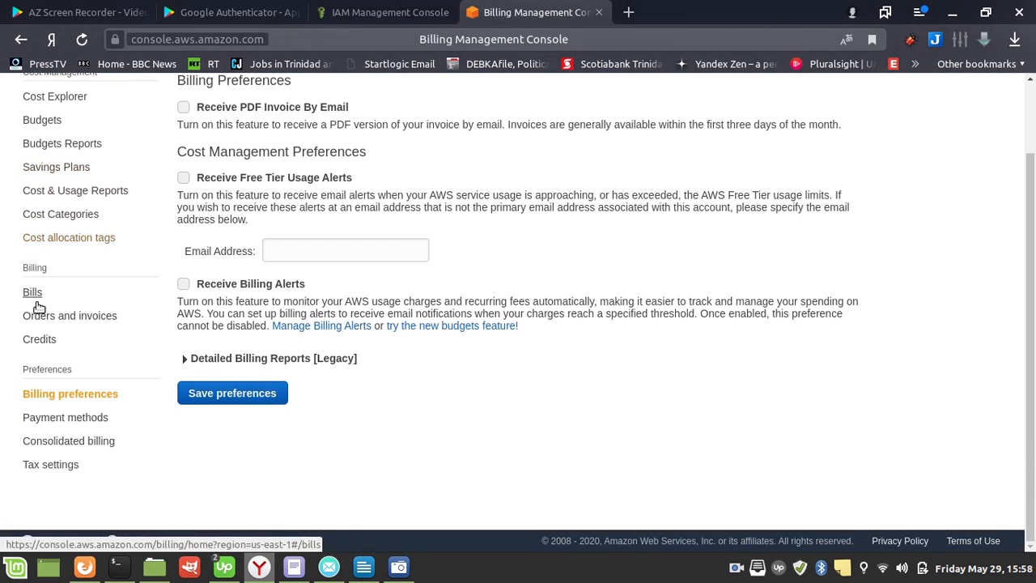
scroll(127, 291, "up", 1)
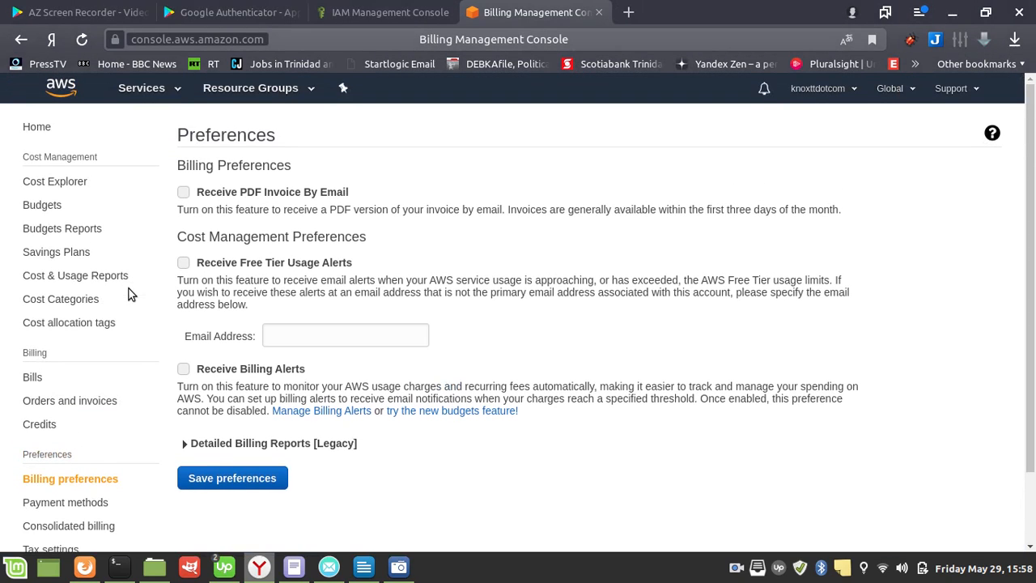
Step: View the Cost Explorer welcome page and the Bills page for May 2020
left_click(65, 191)
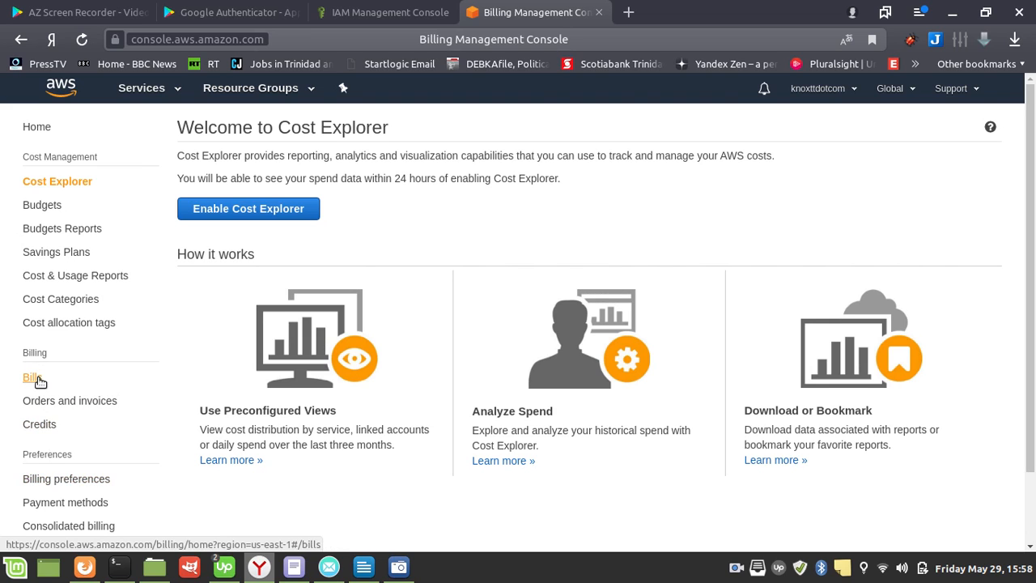
scroll(414, 357, "down", 1)
scroll(414, 356, "up", 1)
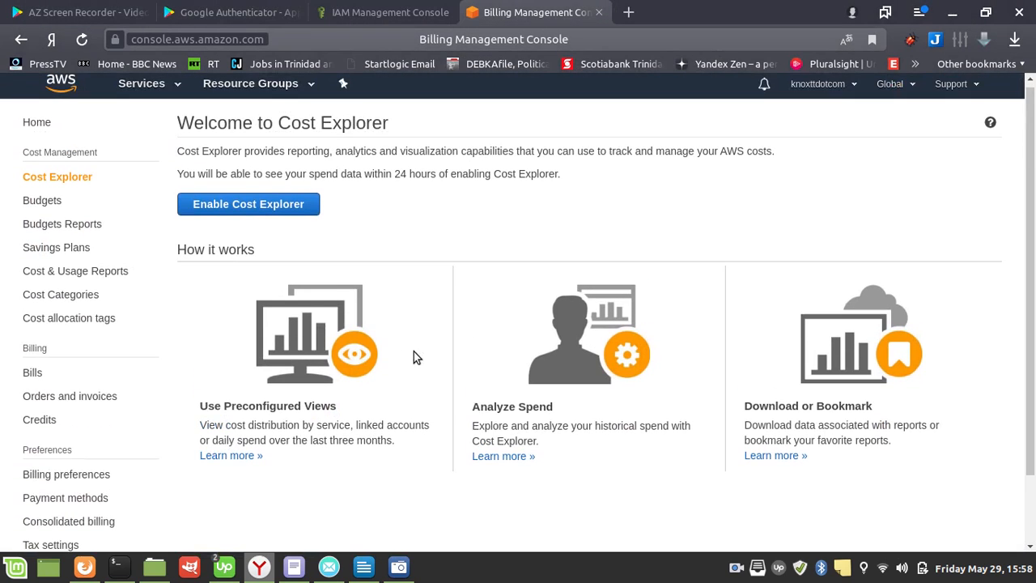
scroll(413, 353, "down", 1)
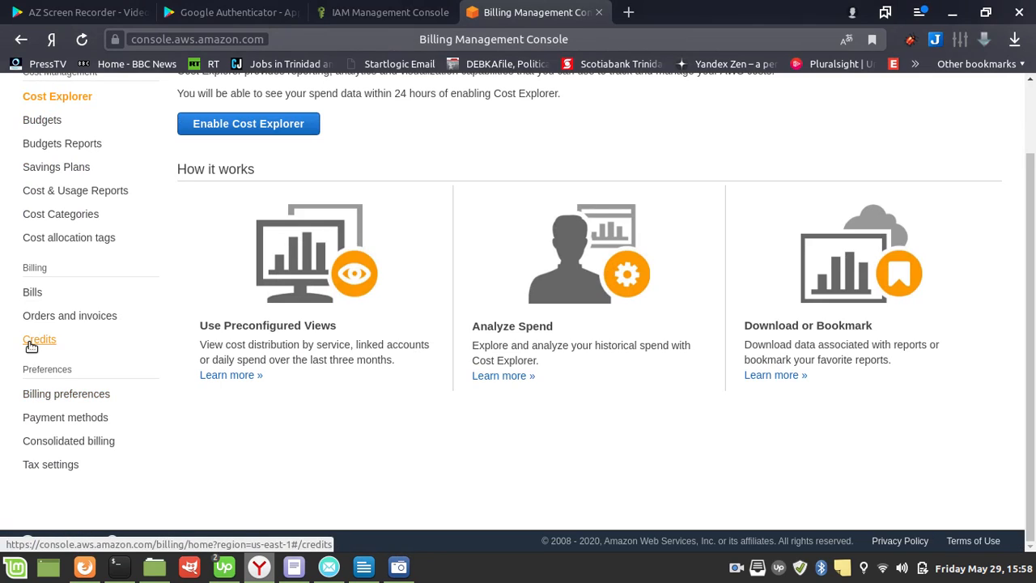
left_click(29, 295)
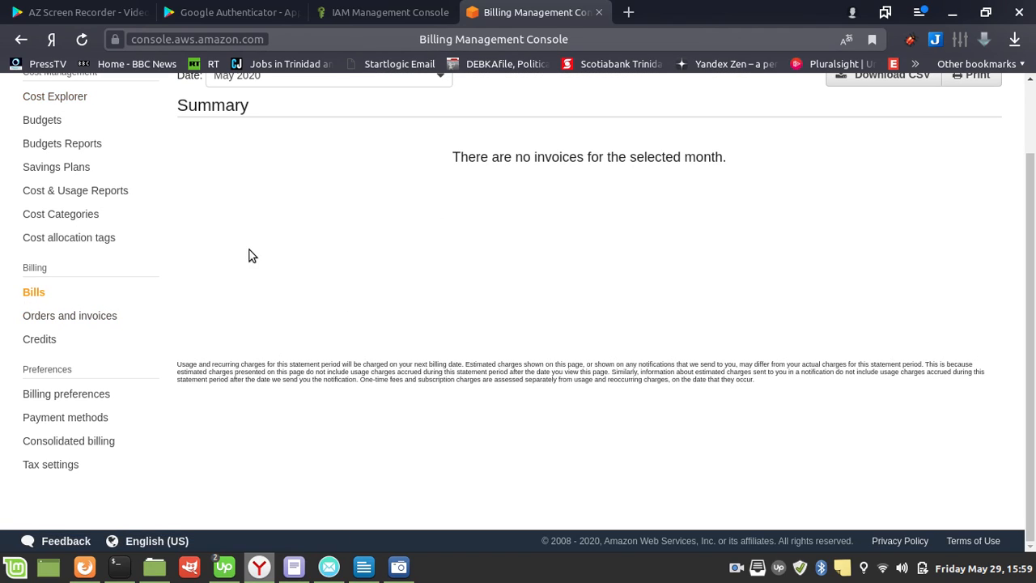
Step: Check the Budgets and Budgets Reports pages of the billing console
scroll(81, 194, "up", 2)
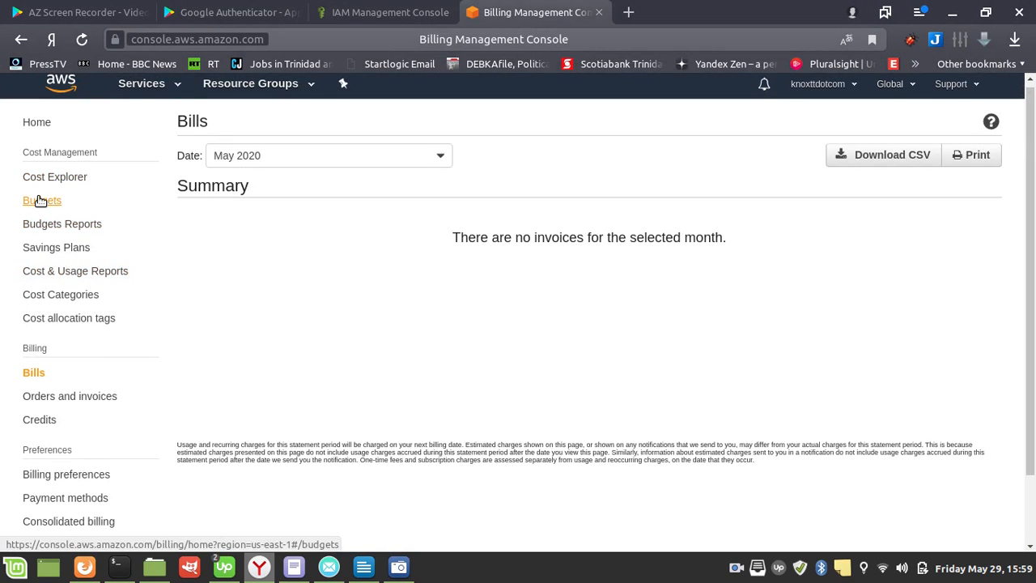
left_click(41, 200)
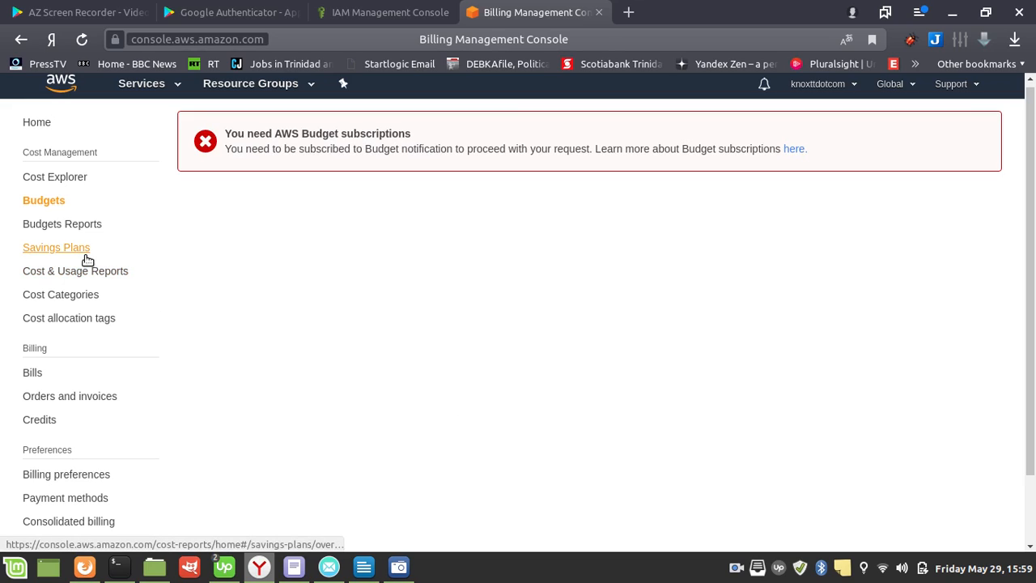
left_click(75, 225)
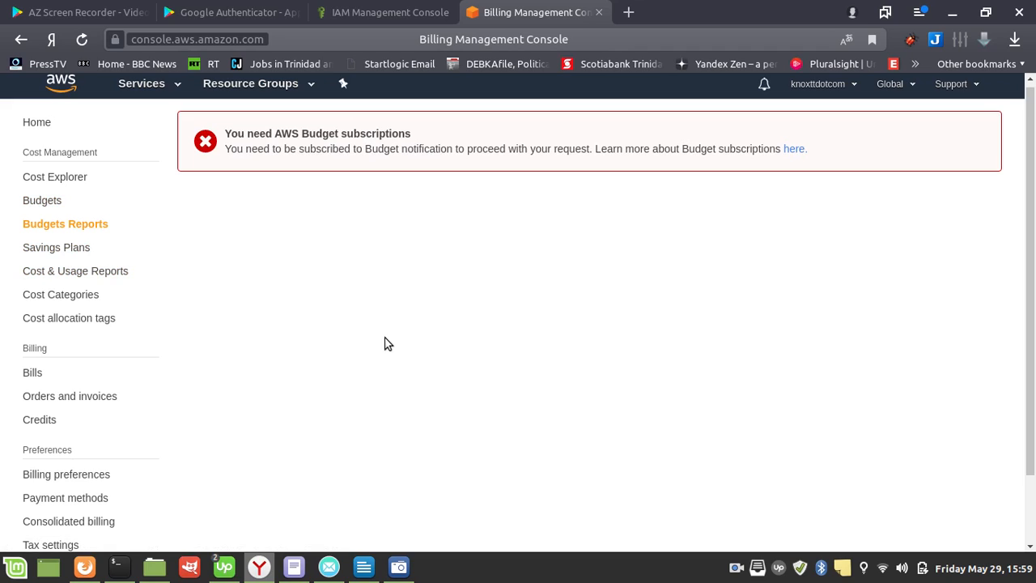
Step: Examine the report options on the Cost & Usage Reports page
left_click(81, 273)
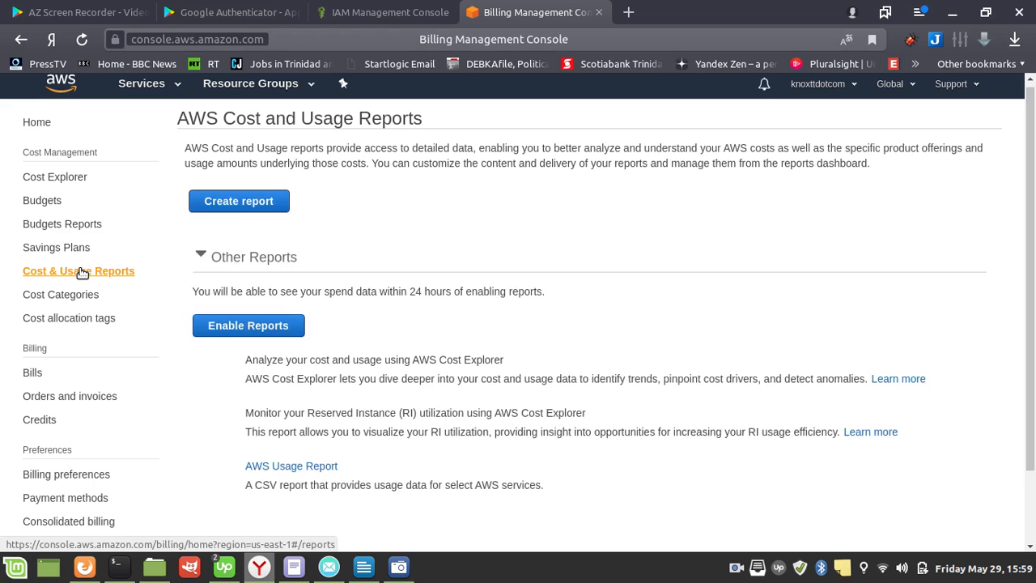
scroll(422, 330, "down", 3)
scroll(423, 330, "up", 3)
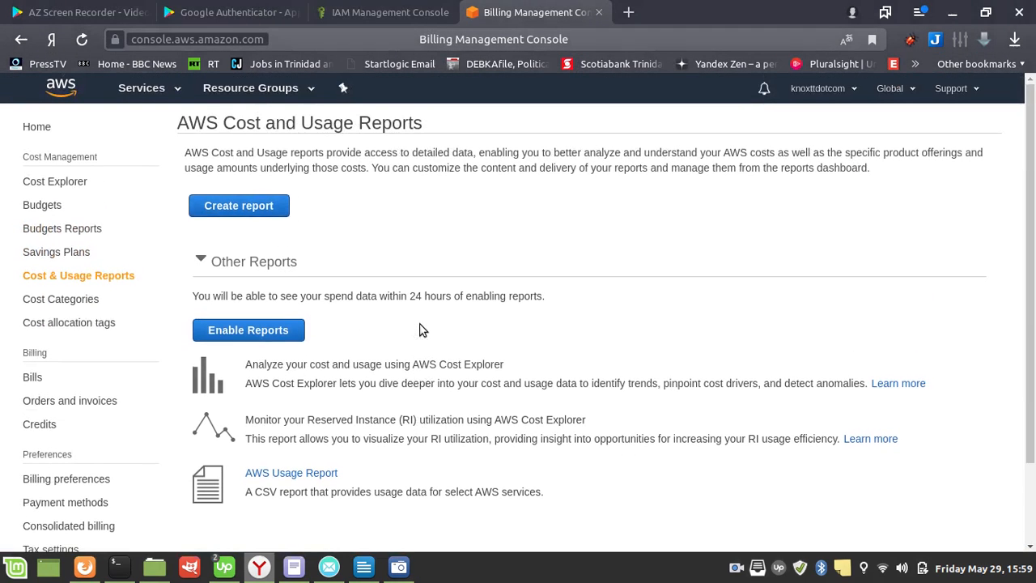
Step: Check Orders and invoices for payments due and the order and invoice history
left_click(94, 403)
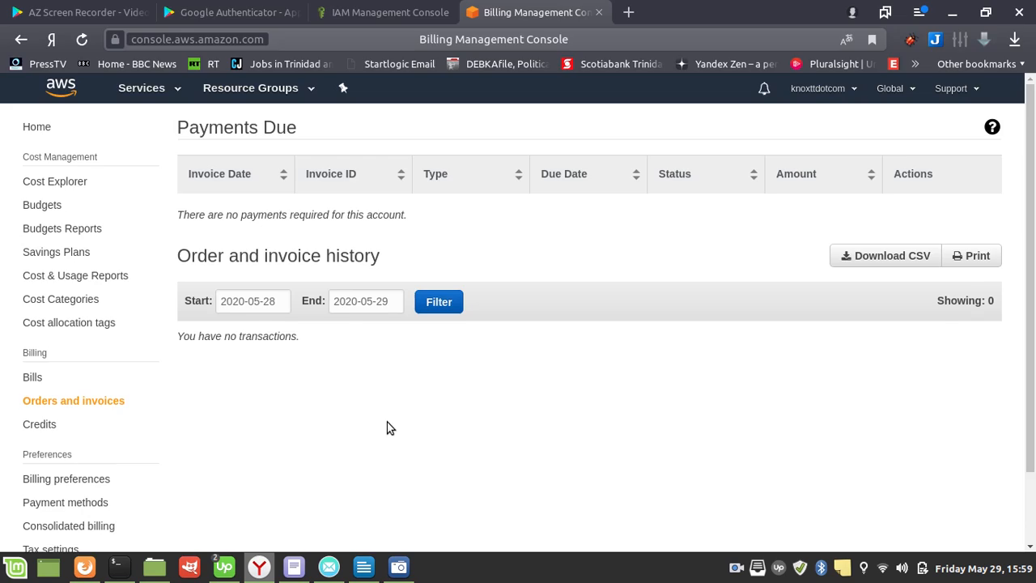
scroll(387, 427, "down", 1)
scroll(387, 428, "up", 1)
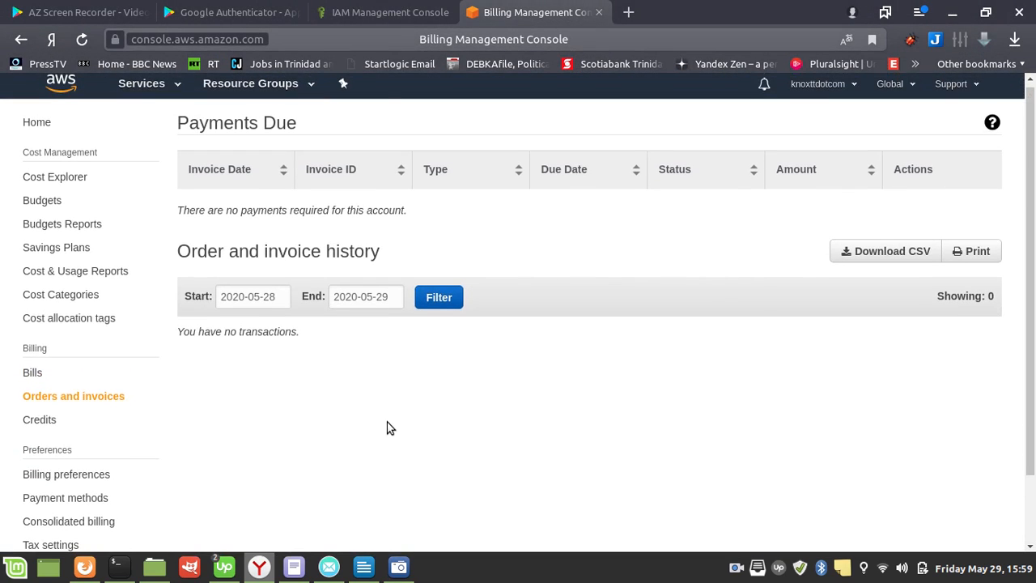
scroll(388, 427, "down", 1)
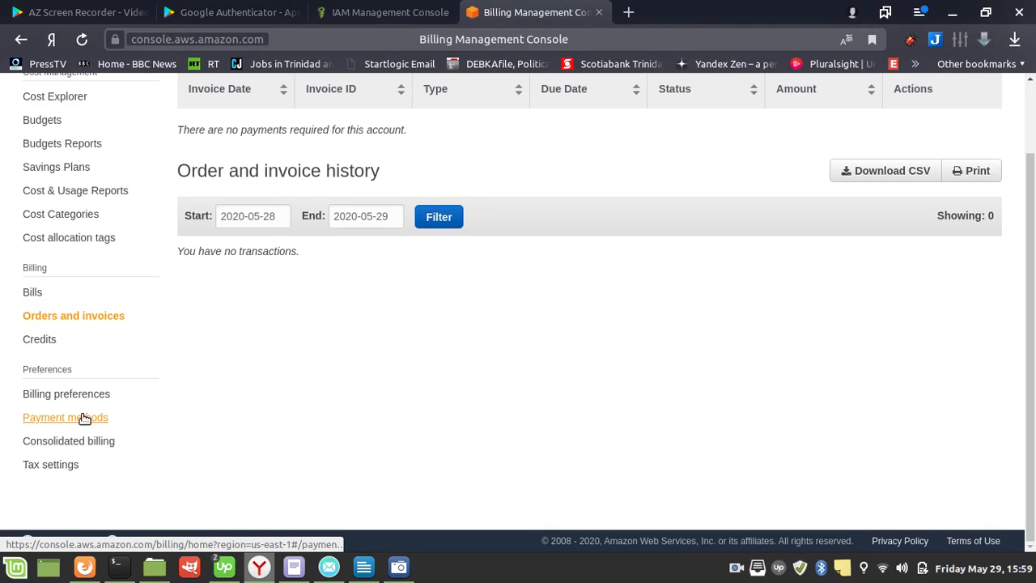
scroll(84, 418, "up", 1)
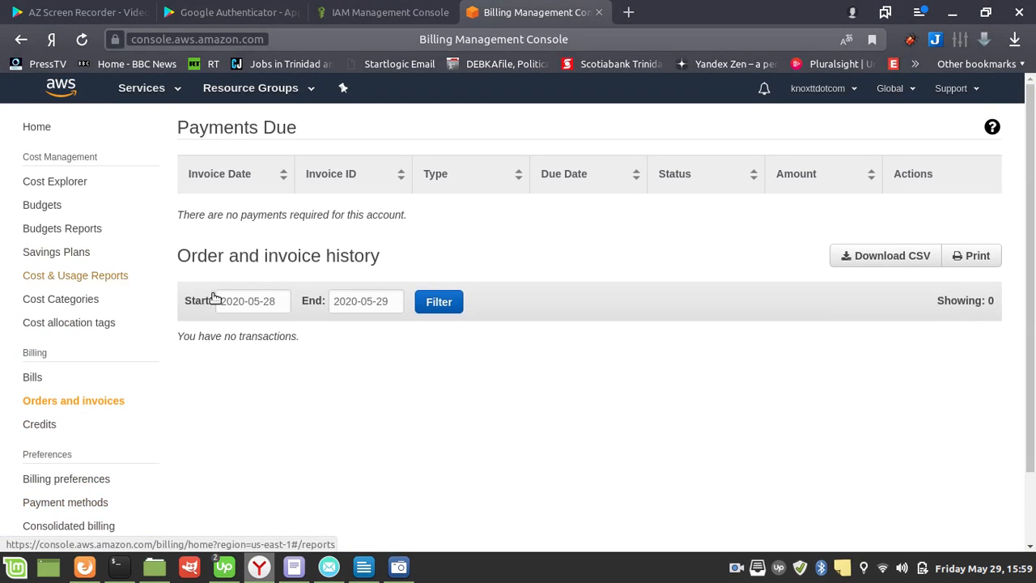
Step: Return to the billing dashboard home and review its spend chart and the Alerts & Notifications section
left_click(48, 131)
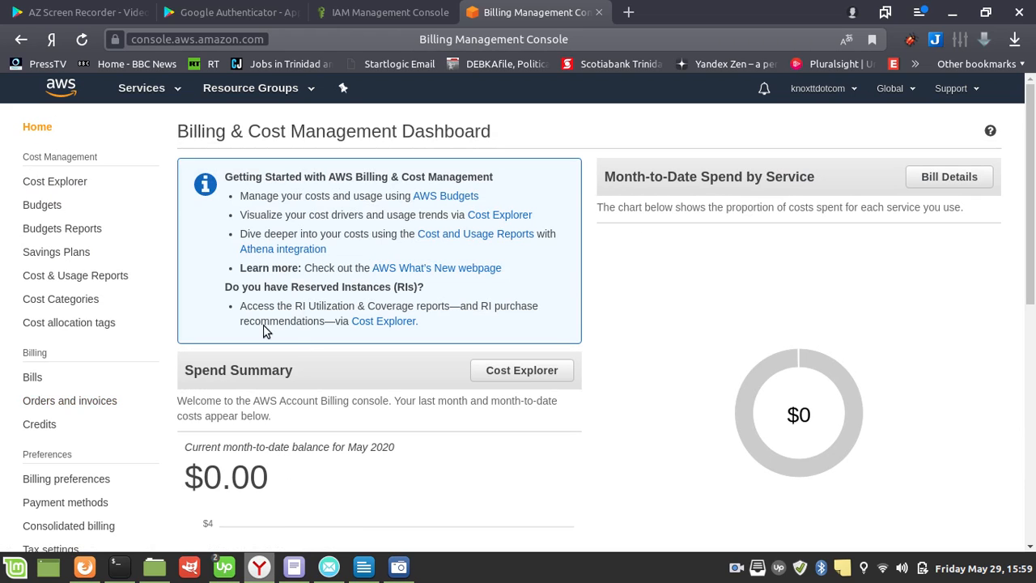
scroll(390, 366, "down", 4)
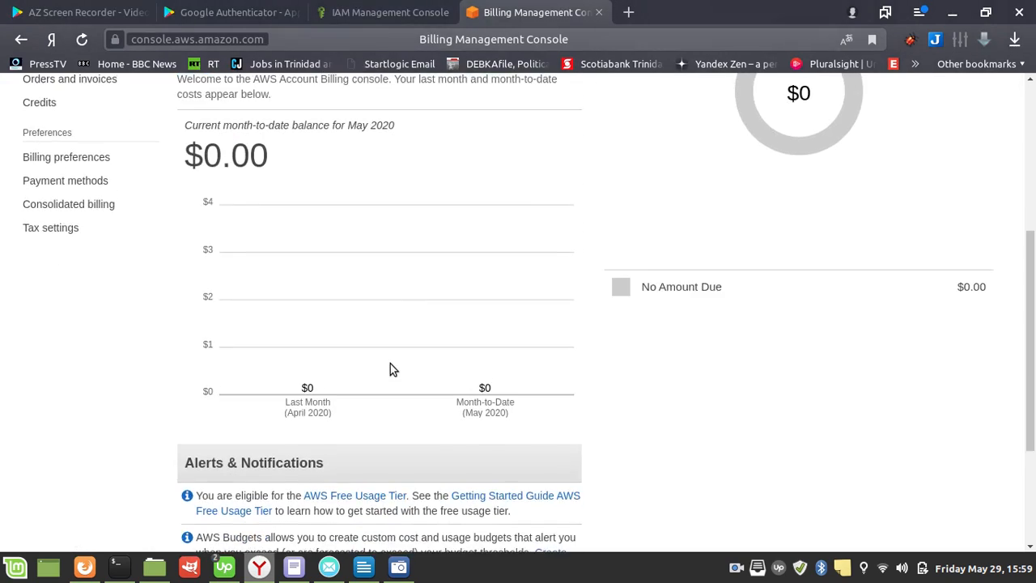
scroll(390, 369, "down", 3)
scroll(390, 369, "up", 2)
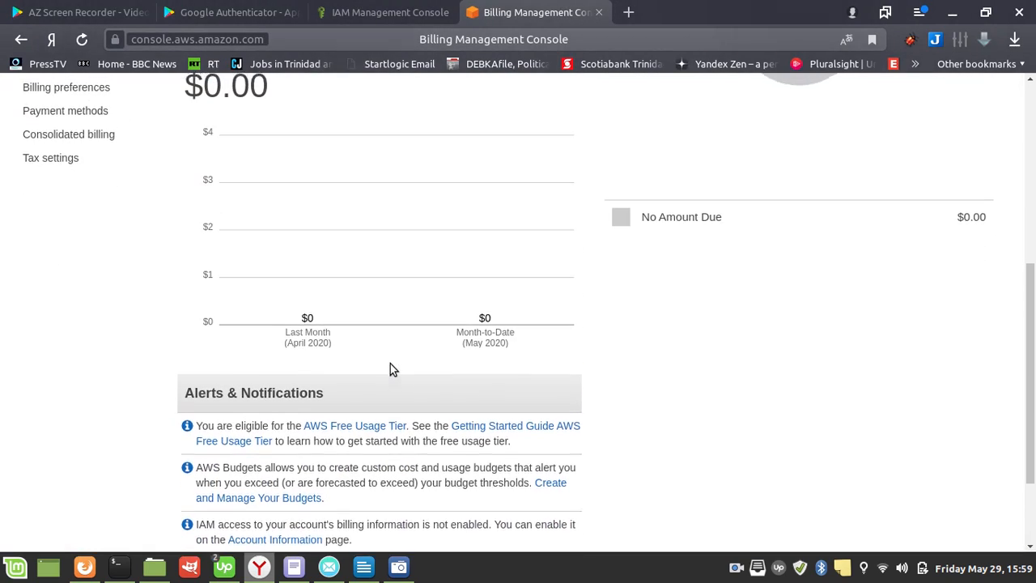
Step: Leave the billing dashboard for the IAM service and copy the IAM users sign-in link
scroll(390, 369, "up", 3)
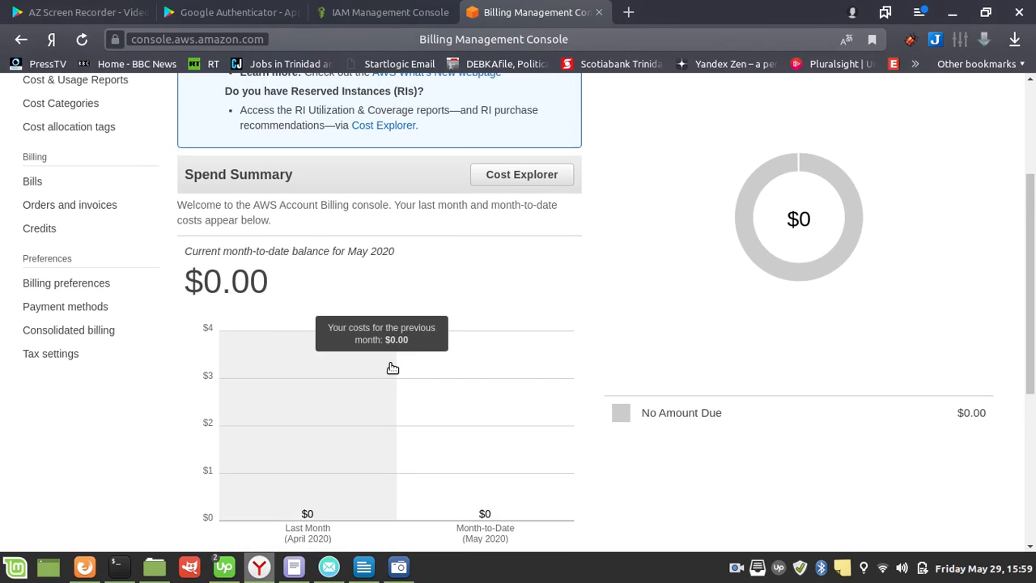
scroll(392, 368, "up", 3)
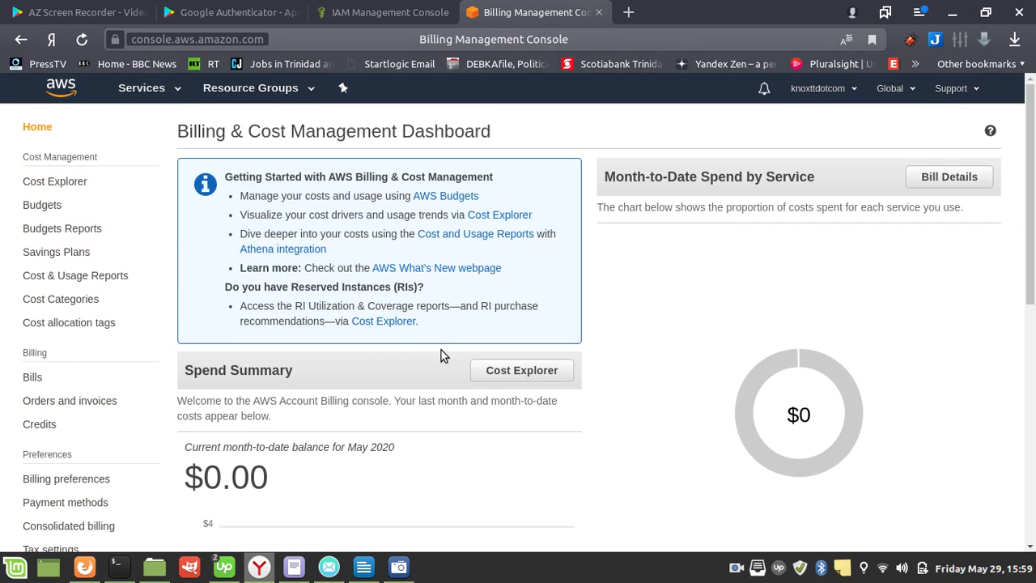
scroll(36, 450, "down", 1)
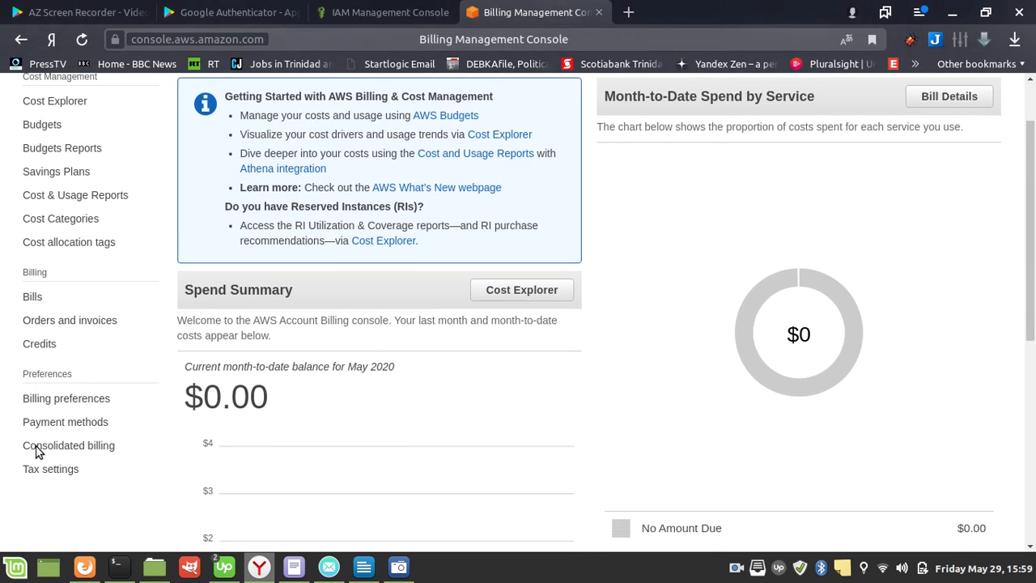
scroll(35, 450, "down", 2)
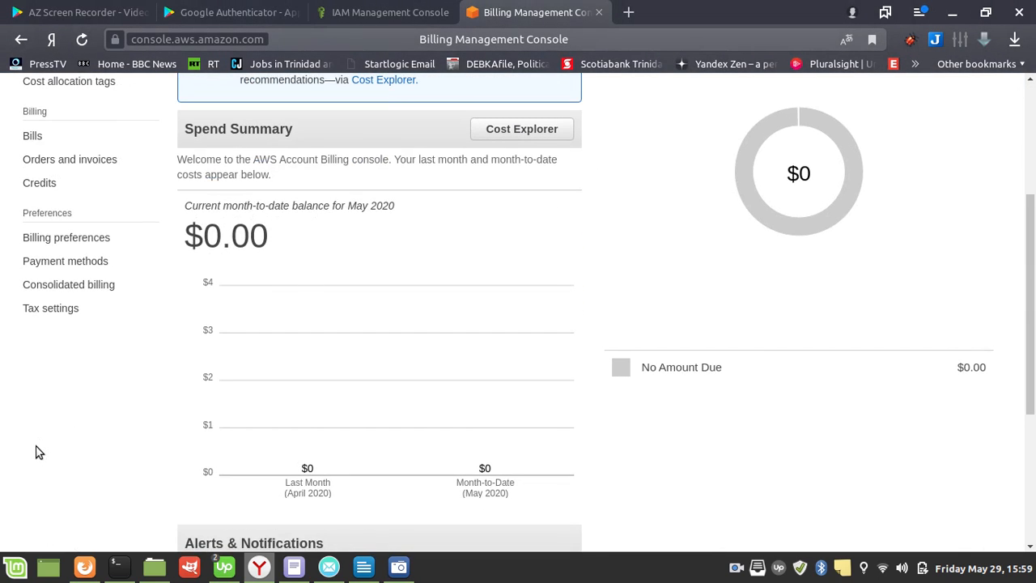
scroll(57, 308, "up", 3)
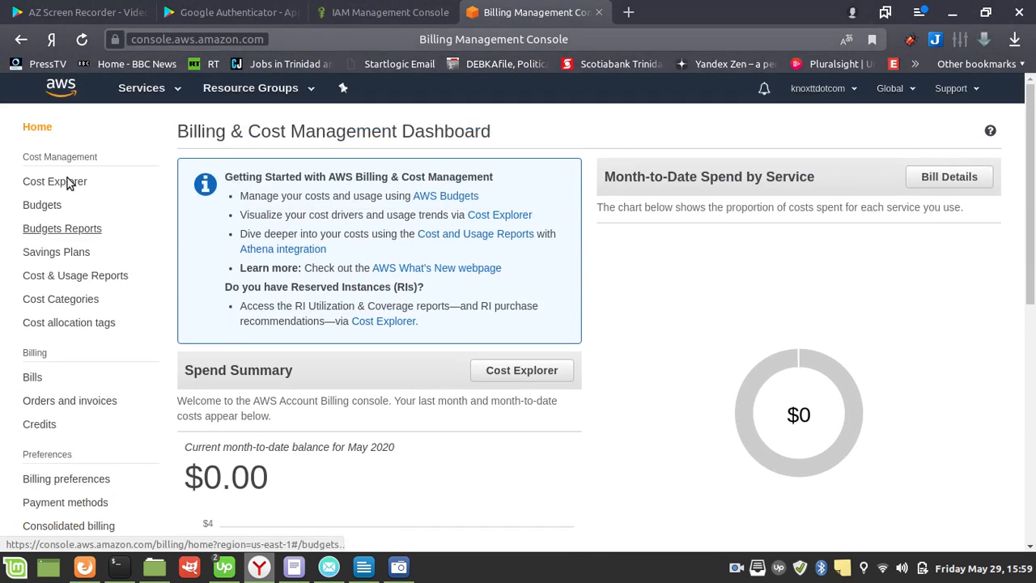
left_click(150, 91)
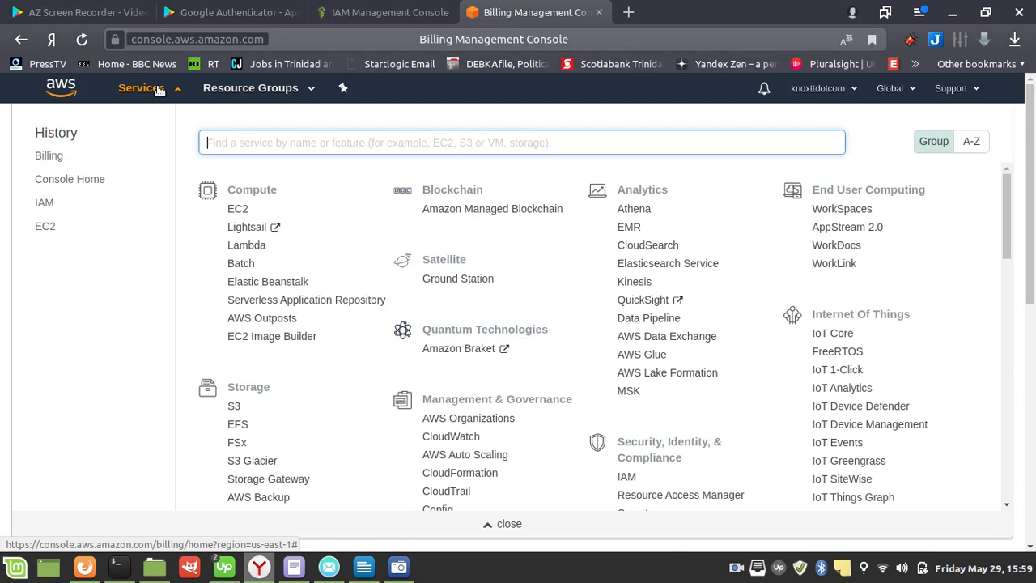
left_click(45, 204)
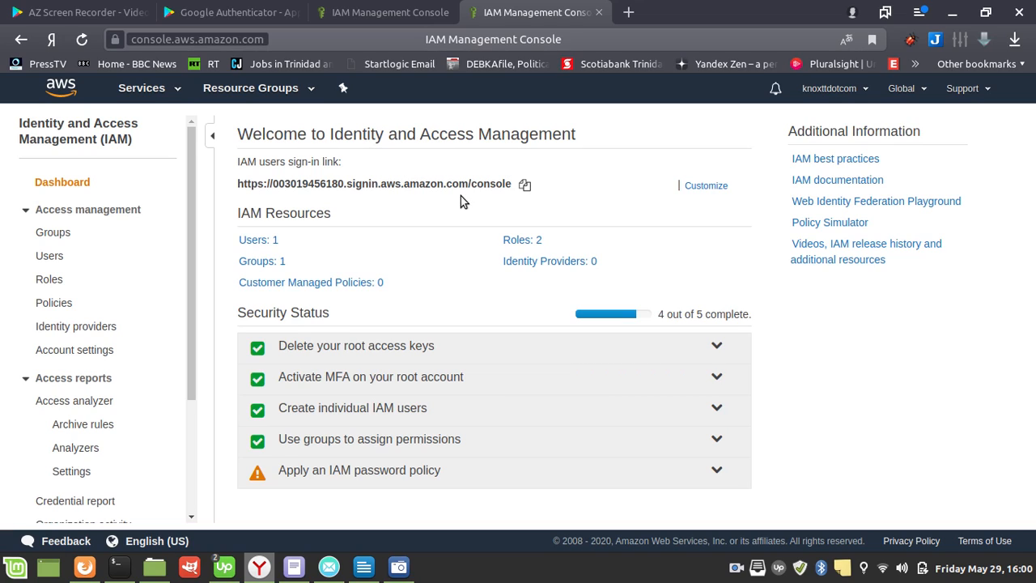
left_click(529, 190)
Step: Switch to Firefox and open the copied IAM users sign-in link in place of the AWS home page
left_click(84, 567)
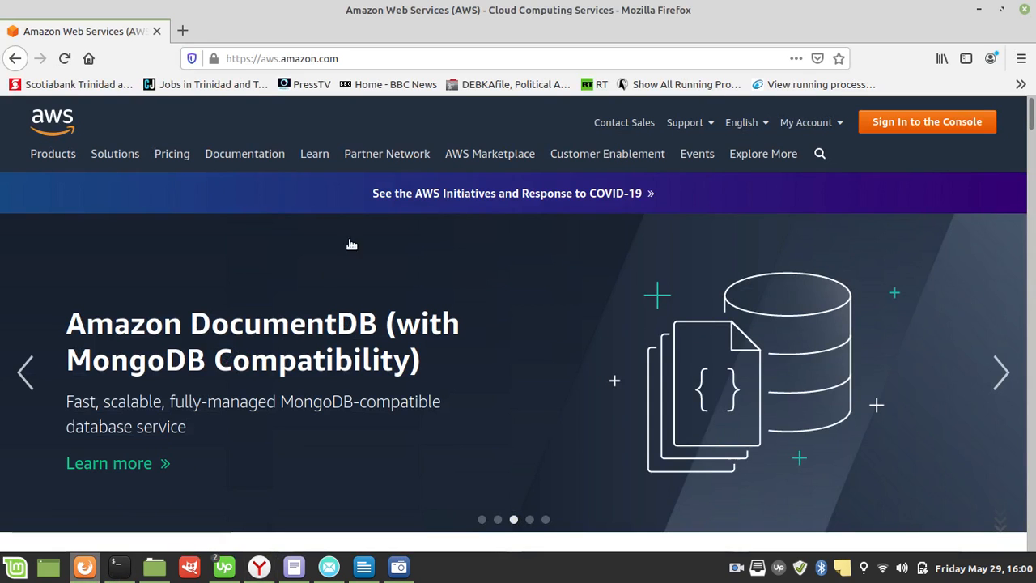
left_click(386, 59)
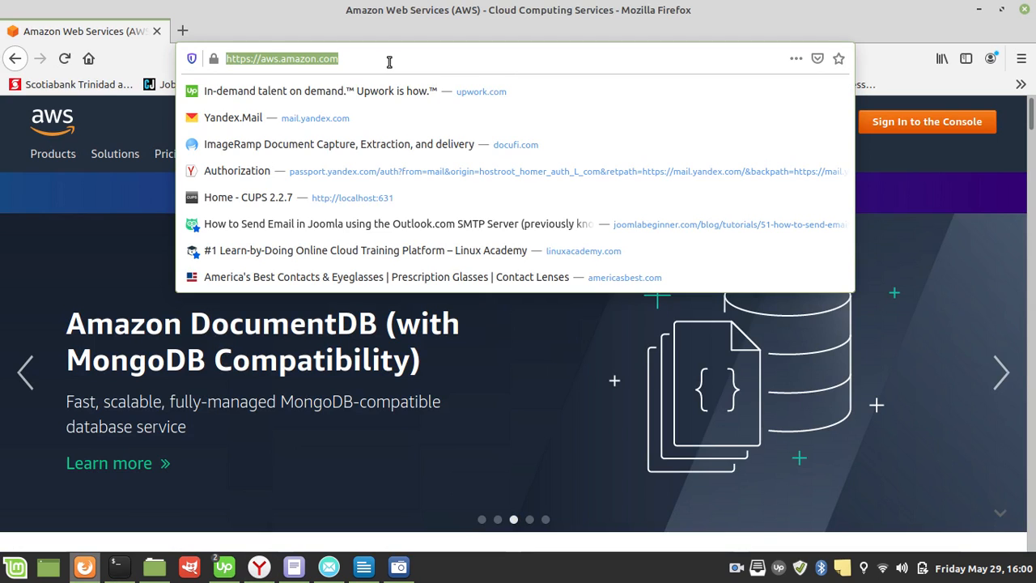
key("ctrl+v")
key("Return")
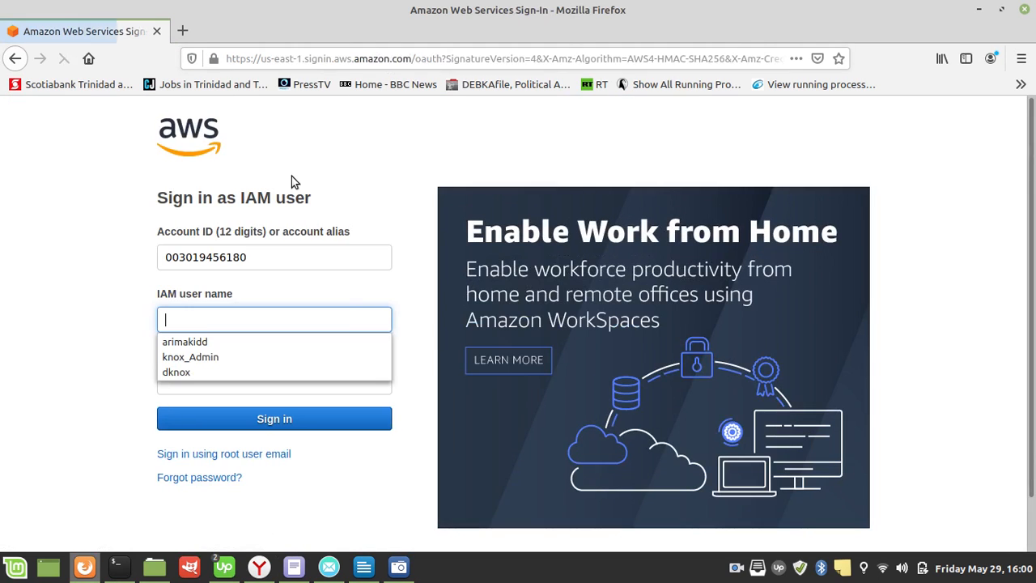
Step: Check the EC2 overview in LibreOffice Writer, return to Firefox and sign in with the admin's IAM user name and account password
left_click(362, 570)
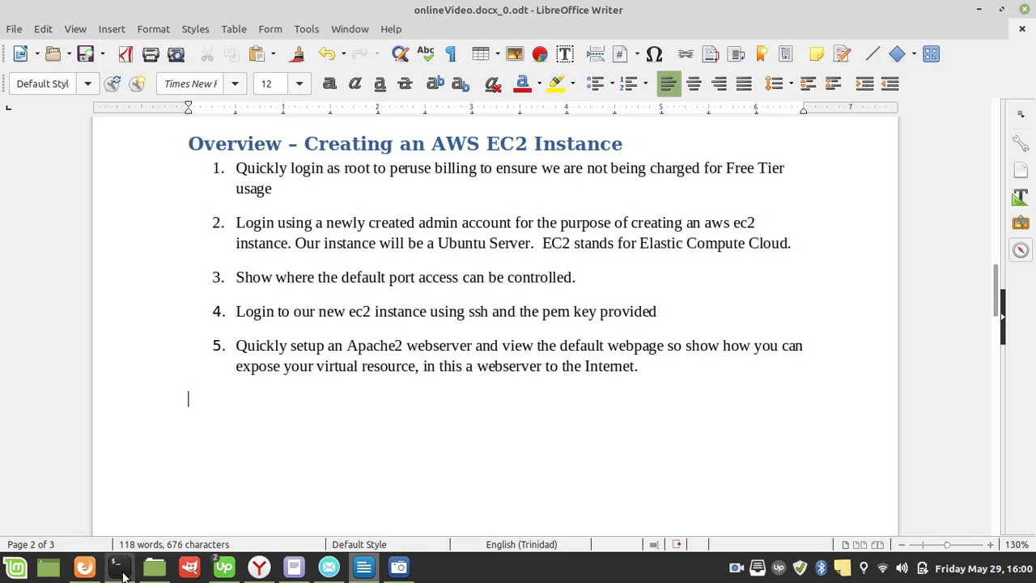
left_click(87, 568)
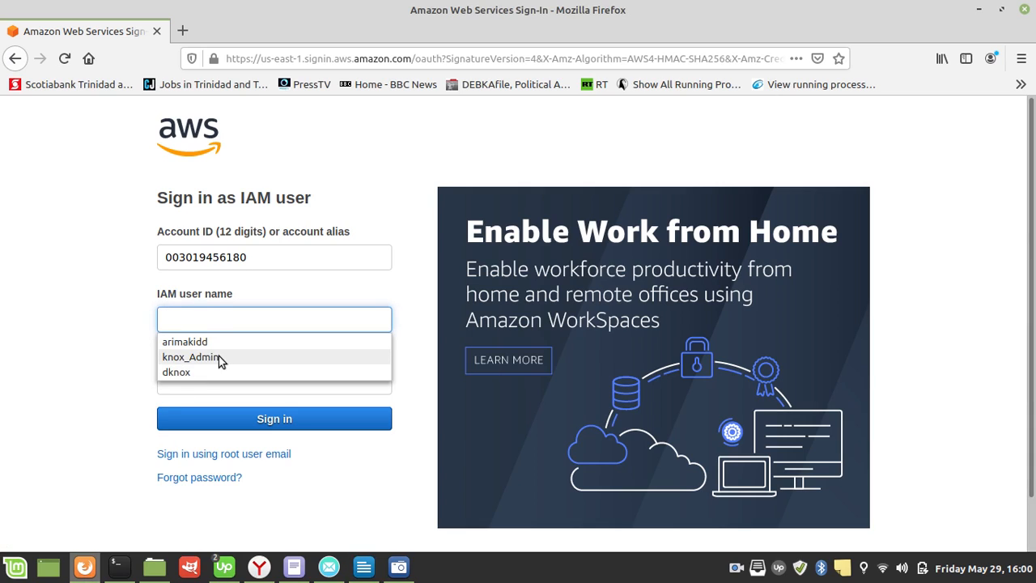
type("kn")
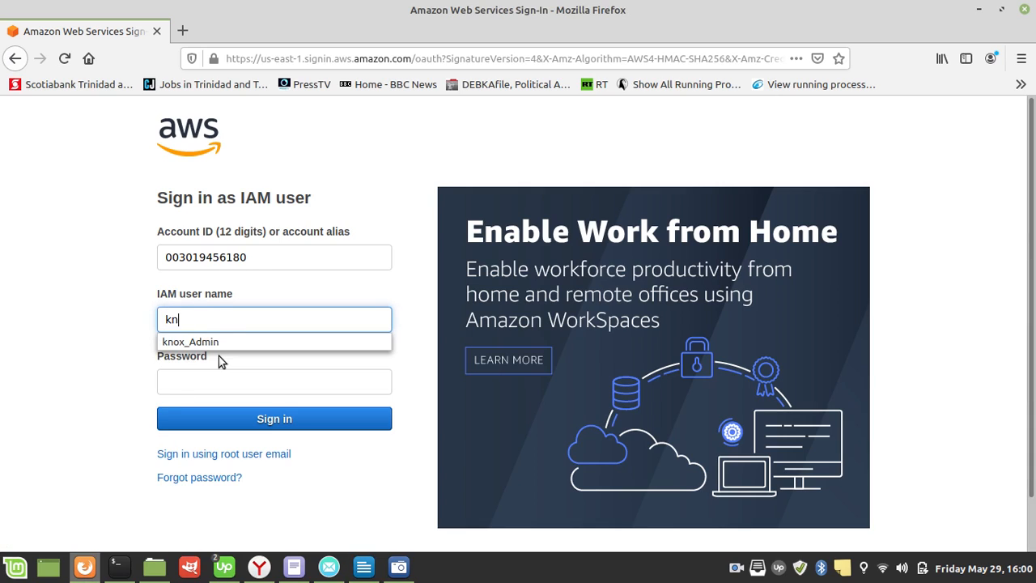
type("oxttdotcom")
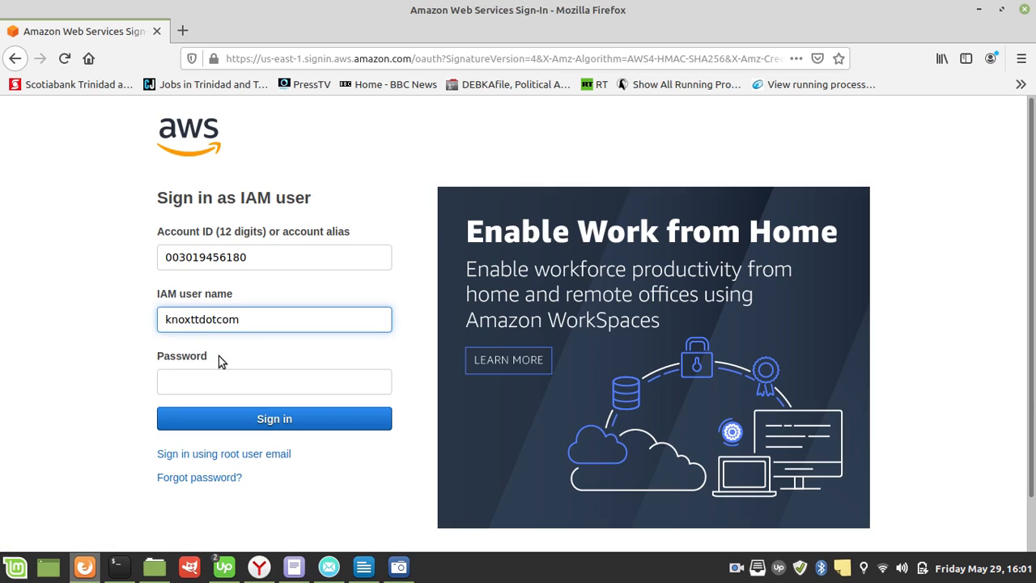
type("Admin")
key("Tab")
type("**")
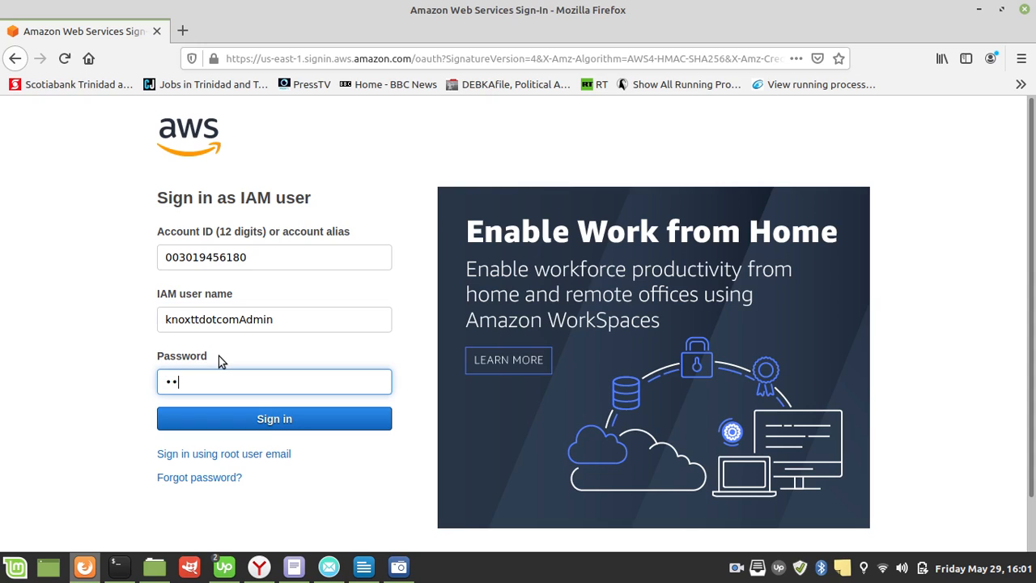
type("***")
left_click(305, 419)
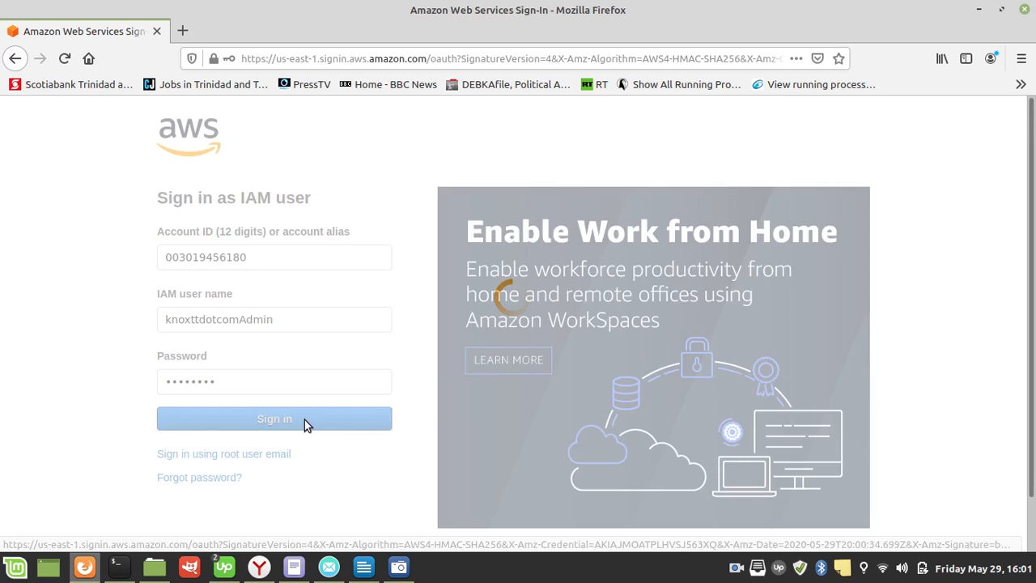
left_click(241, 211)
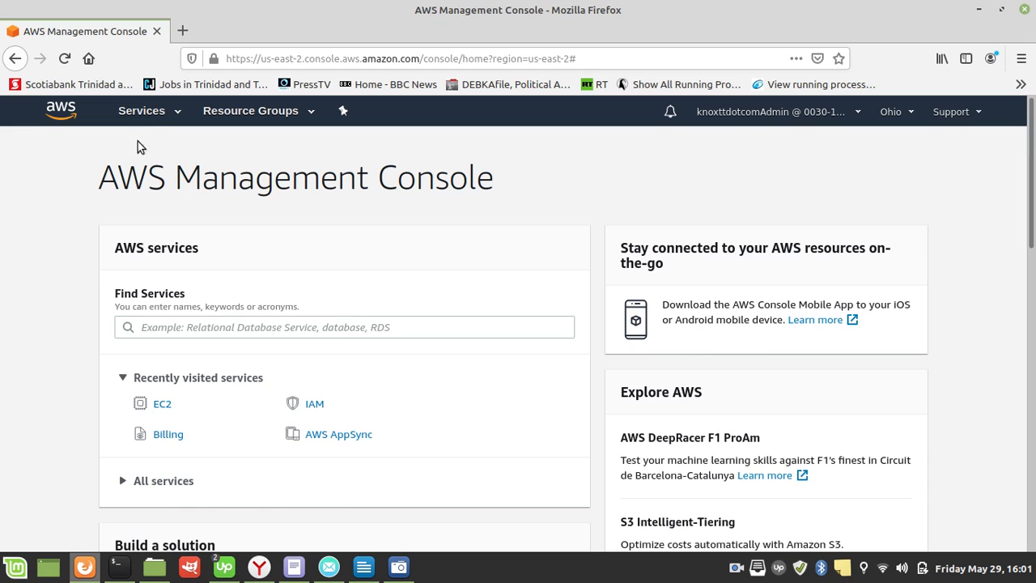
Step: Try to open the EC2 service from the recently used services and return to the console home
left_click(161, 118)
left_click_drag(161, 119, 38, 217)
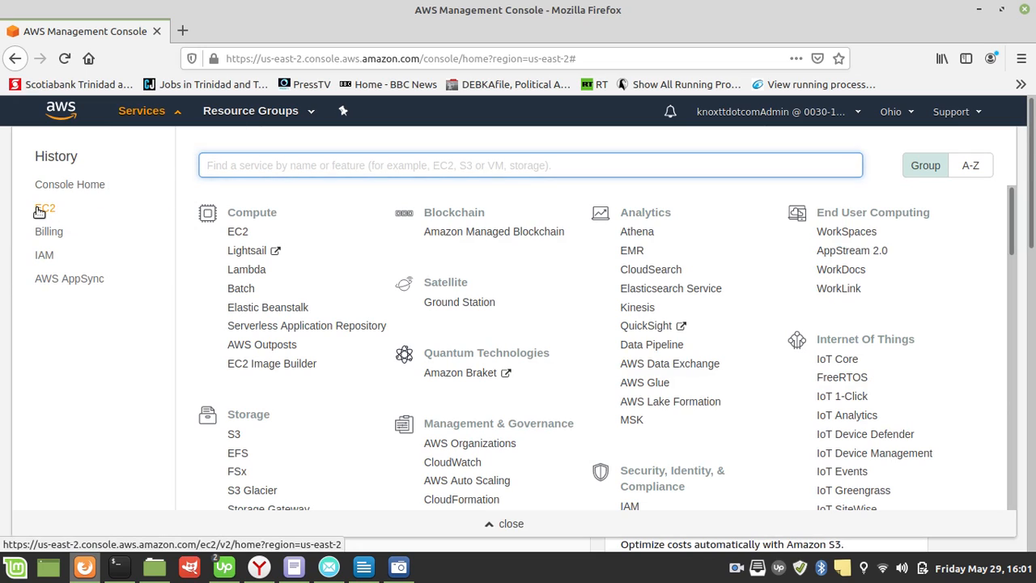
left_click(38, 214)
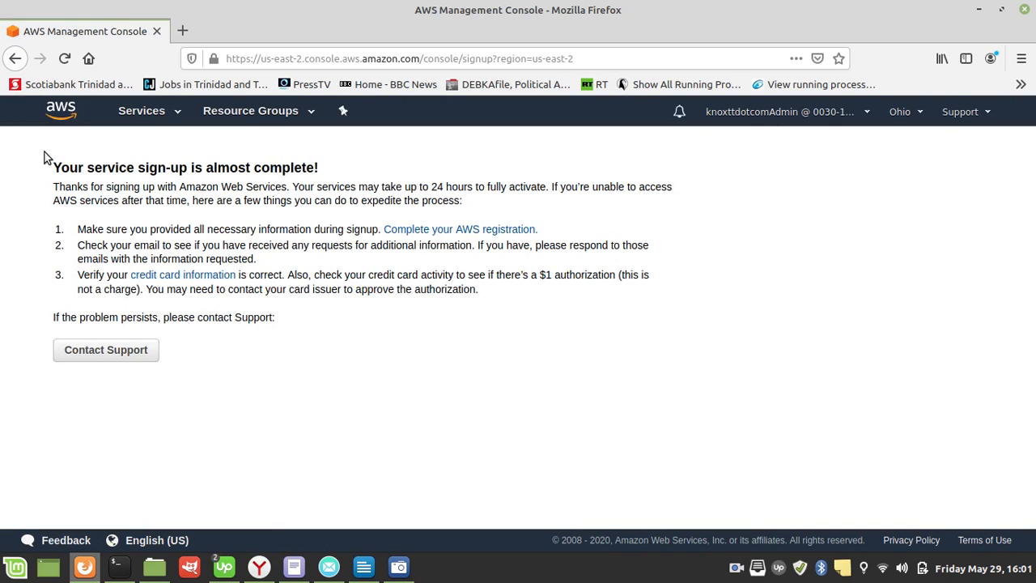
left_click(72, 116)
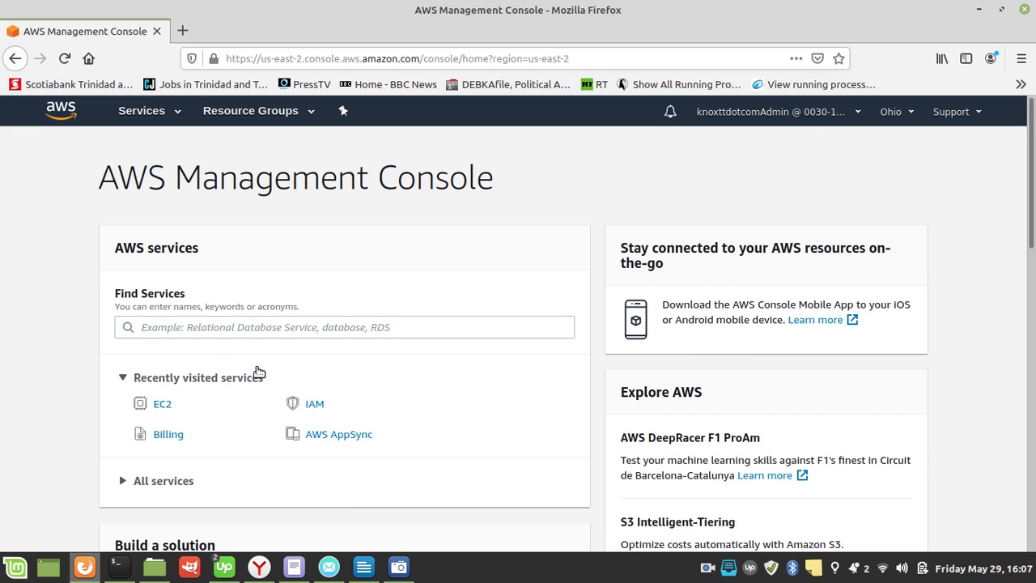
Step: Consult the EC2 overview in LibreOffice Writer again, return to Firefox and open the EC2 dashboard
left_click(362, 566)
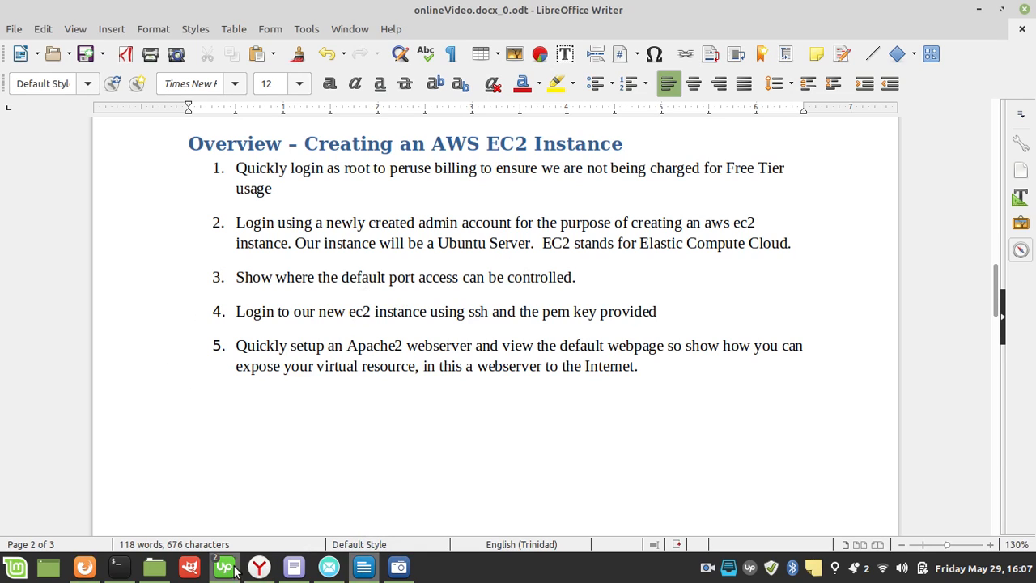
left_click(84, 566)
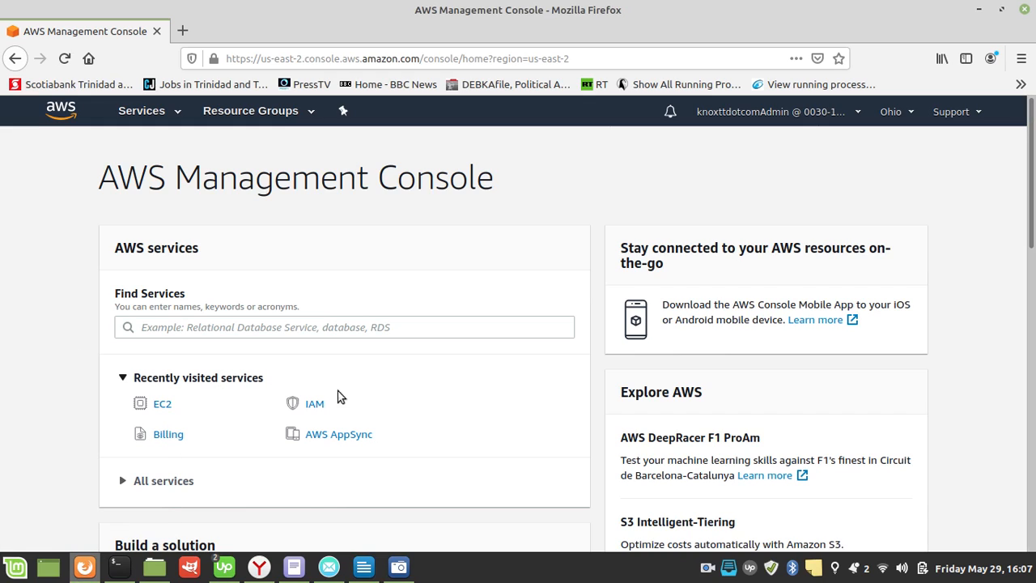
left_click(144, 113)
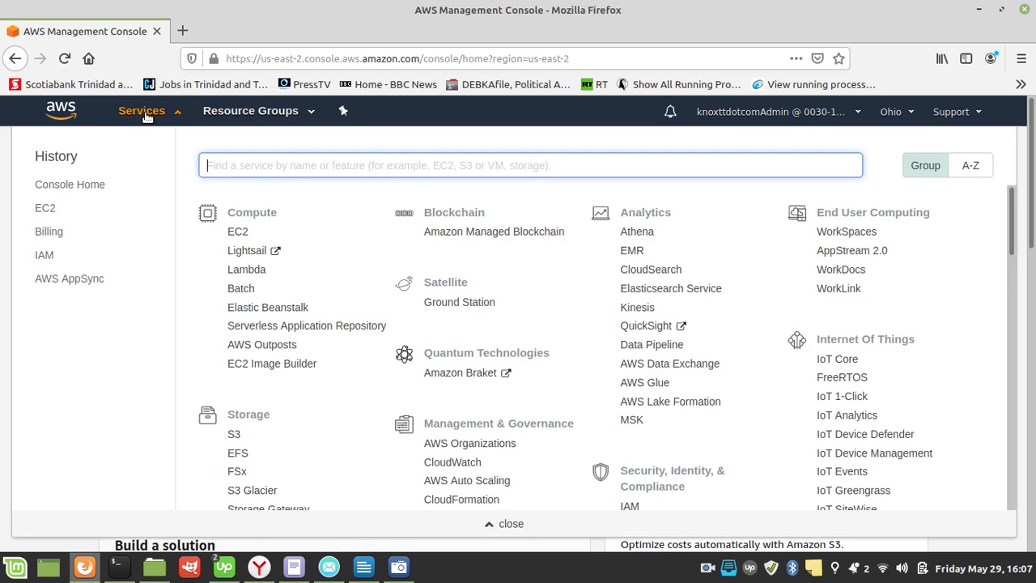
left_click(46, 210)
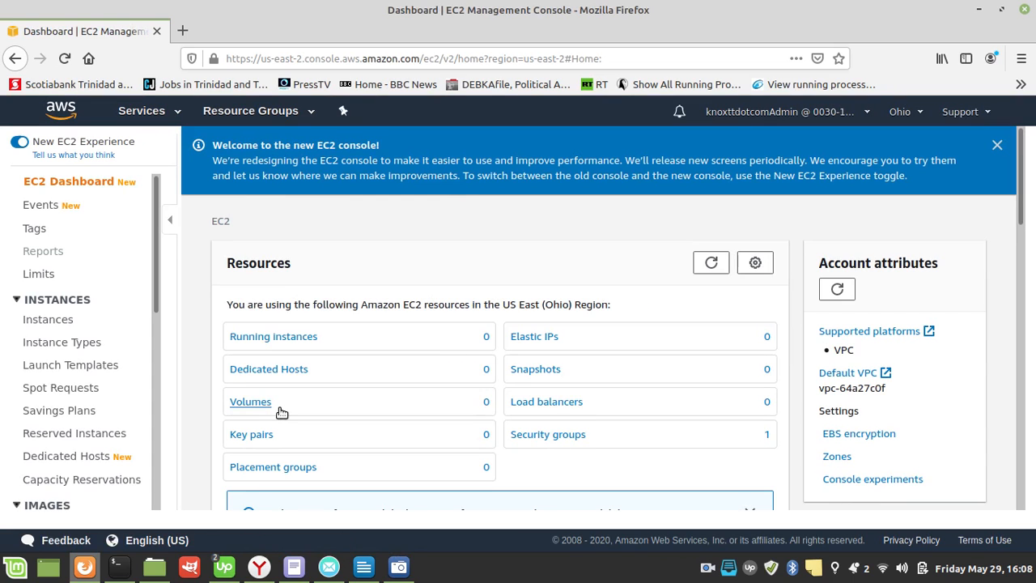
Step: Start the launch wizard for a new EC2 instance in the US East (Ohio) region
scroll(279, 411, "down", 5)
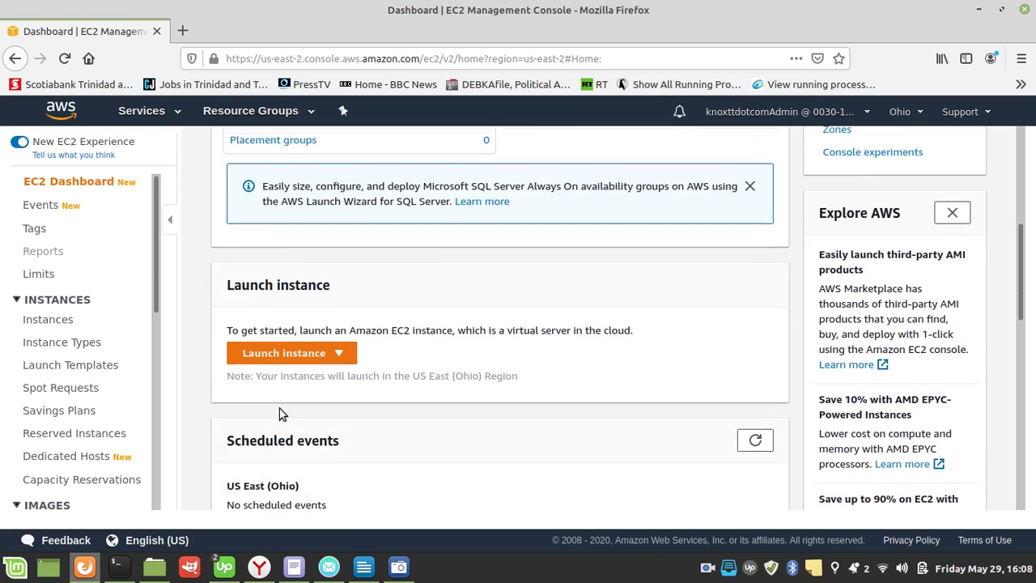
scroll(279, 412, "down", 2)
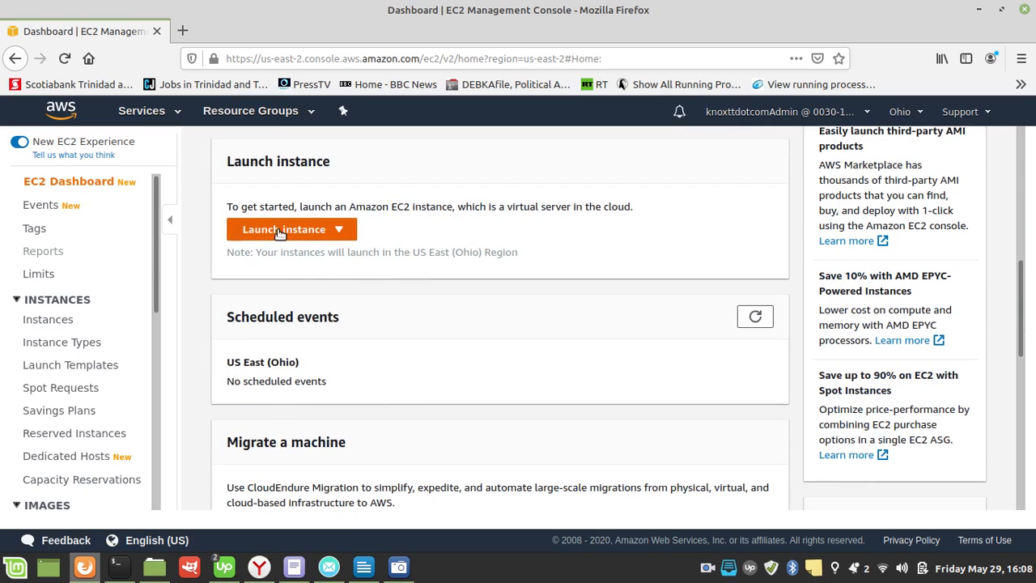
left_click(280, 231)
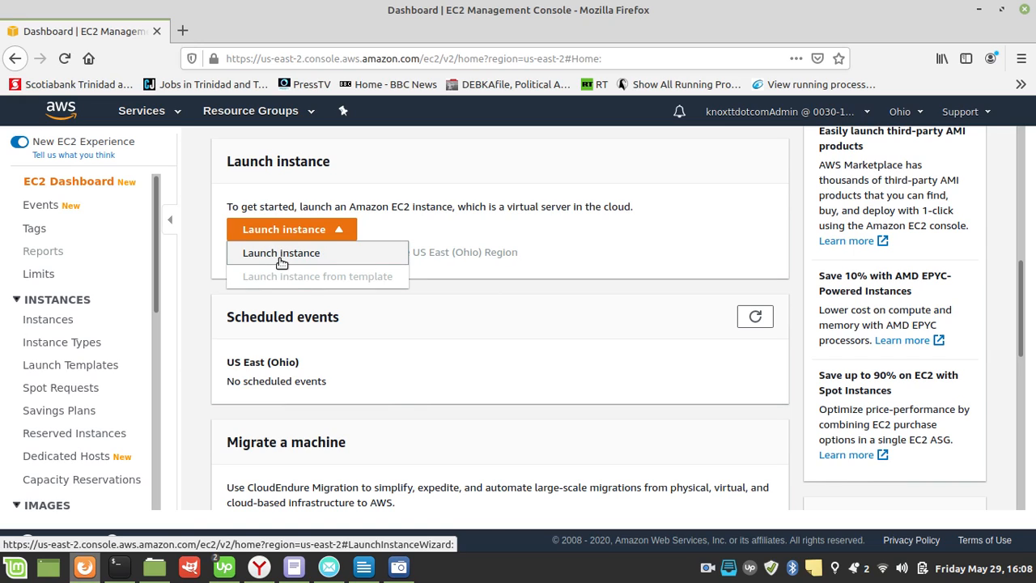
left_click(281, 254)
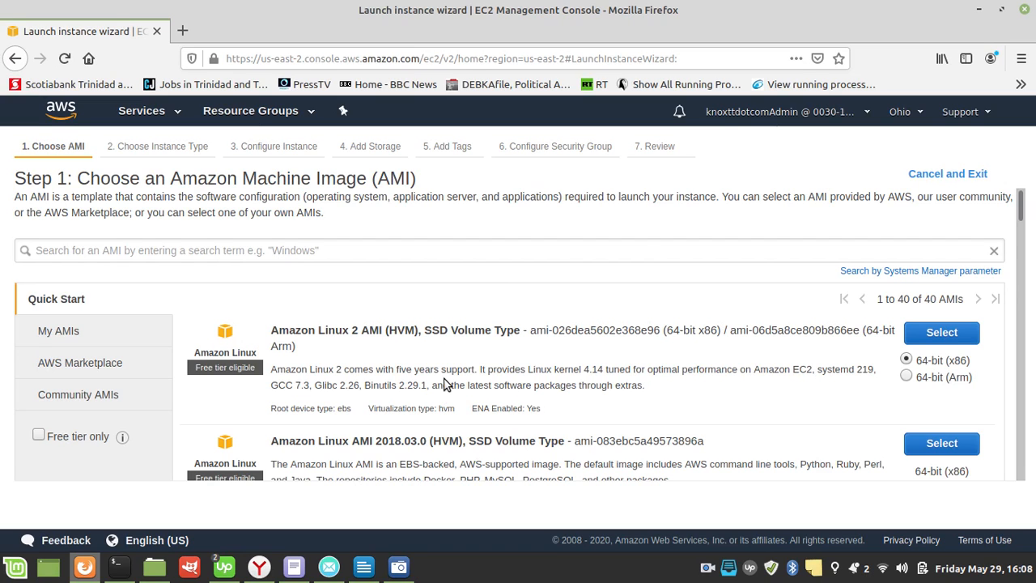
Step: Choose the 64-bit (x86) Ubuntu Server 18.04 LTS (HVM), SSD Volume Type image as the instance's AMI
scroll(444, 384, "down", 3)
scroll(444, 384, "down", 2)
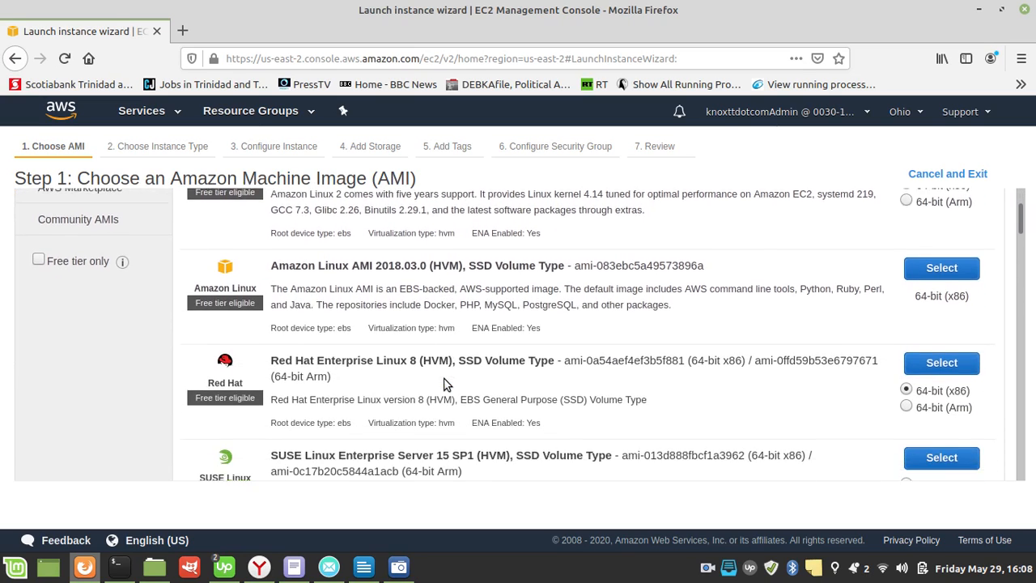
scroll(444, 383, "up", 3)
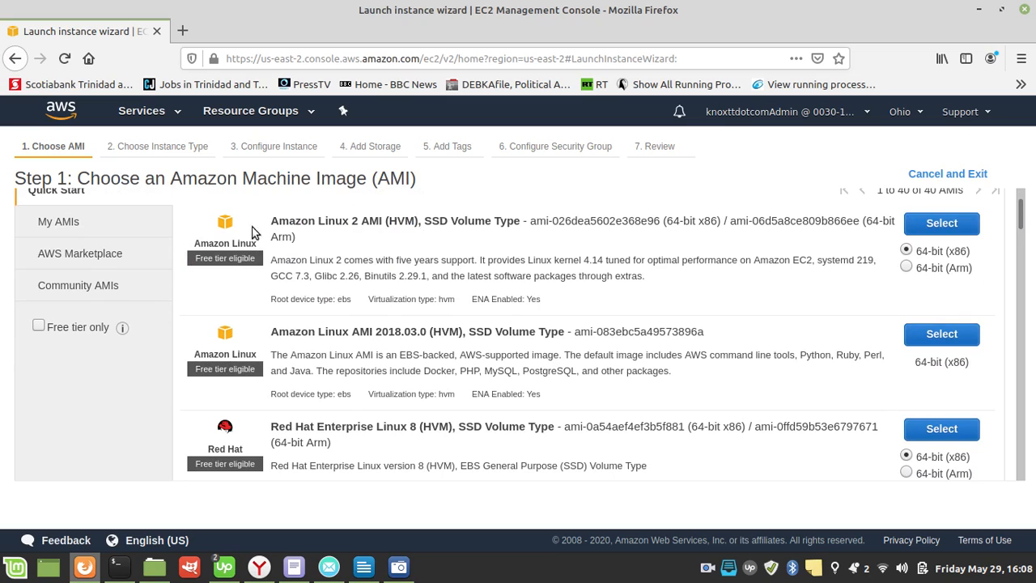
scroll(362, 261, "down", 2)
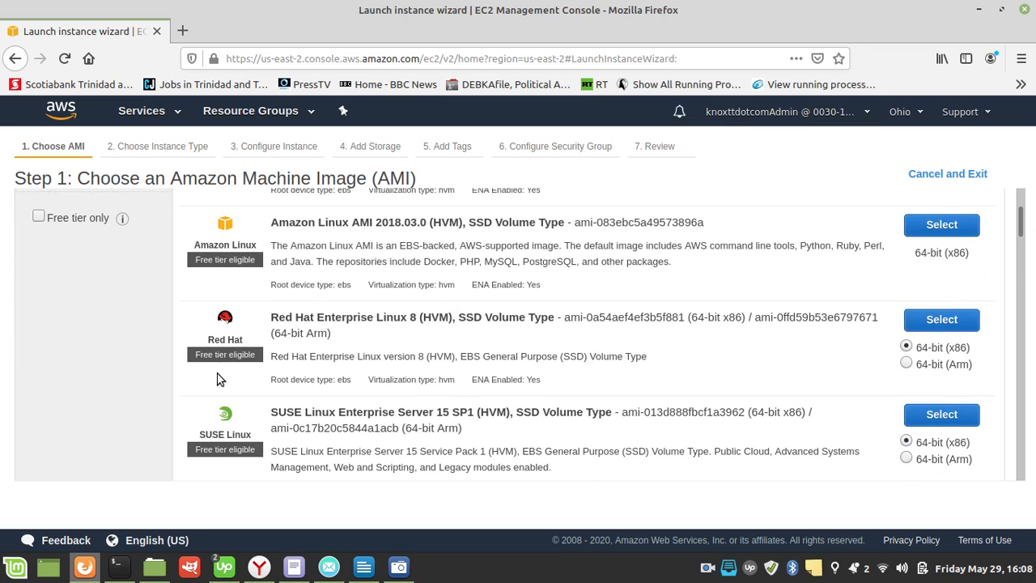
scroll(473, 352, "down", 5)
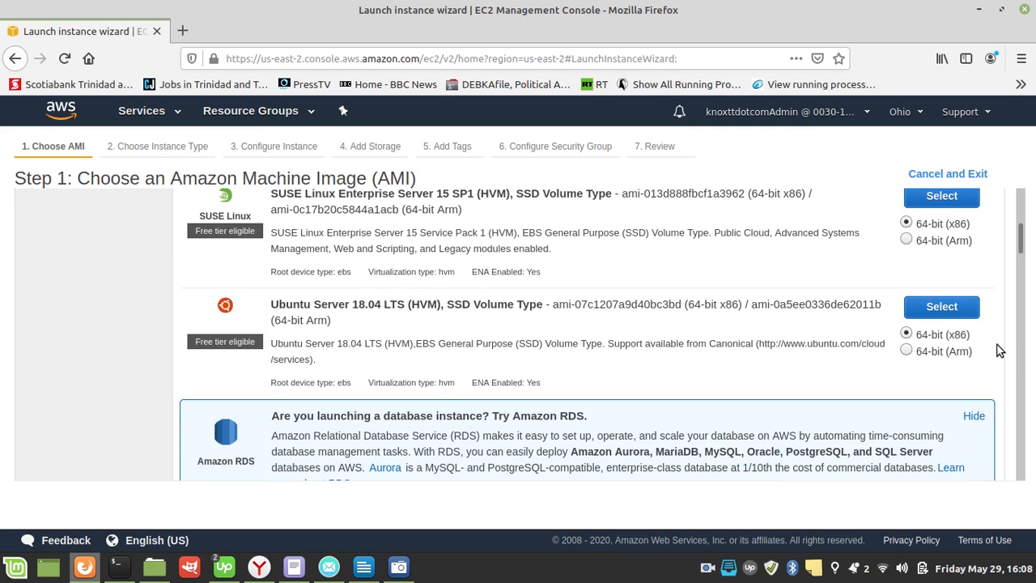
left_click(940, 308)
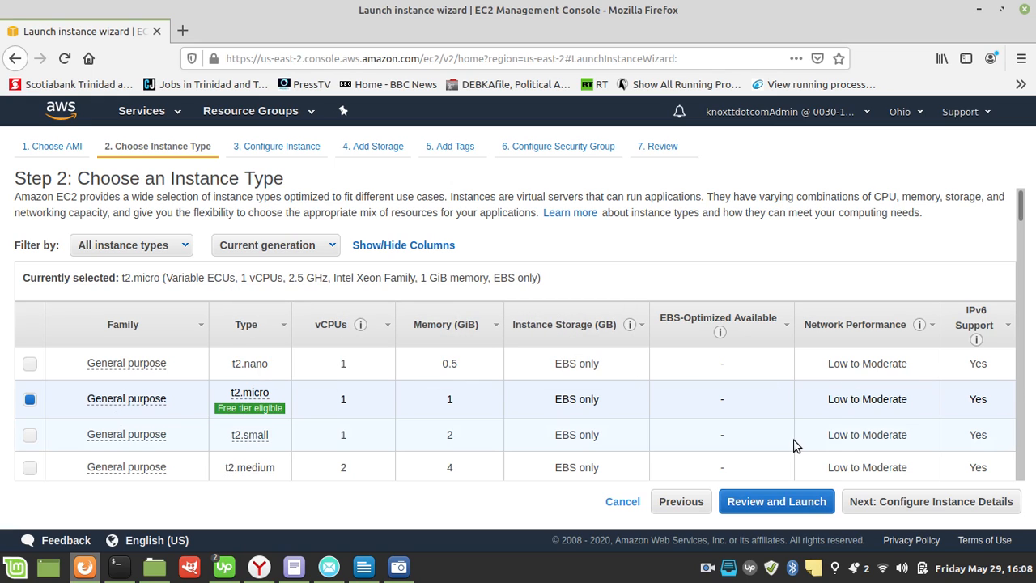
Step: Keep the t2.micro instance type and the default instance details with IAM role None, and continue to the storage settings
left_click(917, 502)
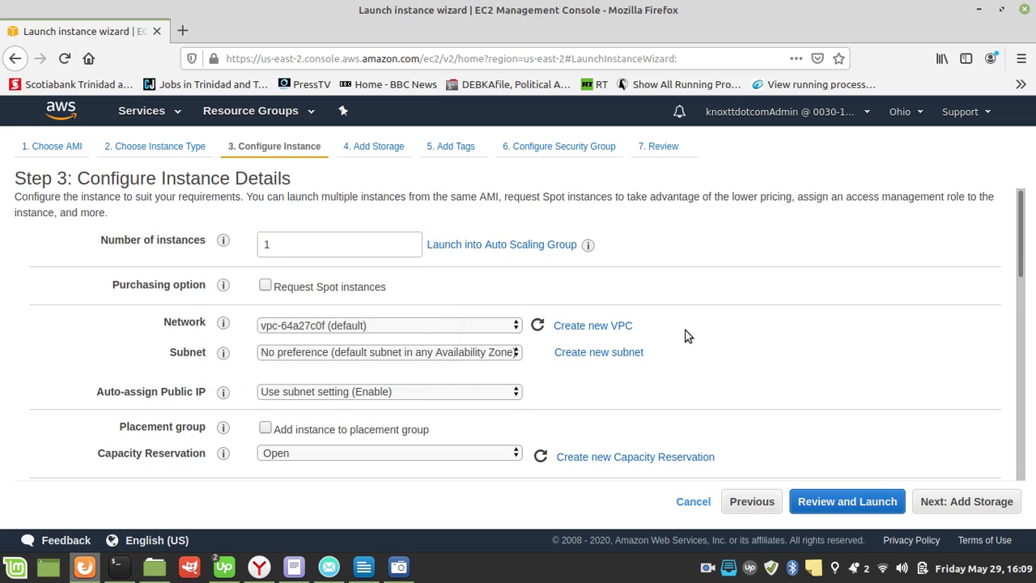
scroll(685, 336, "down", 2)
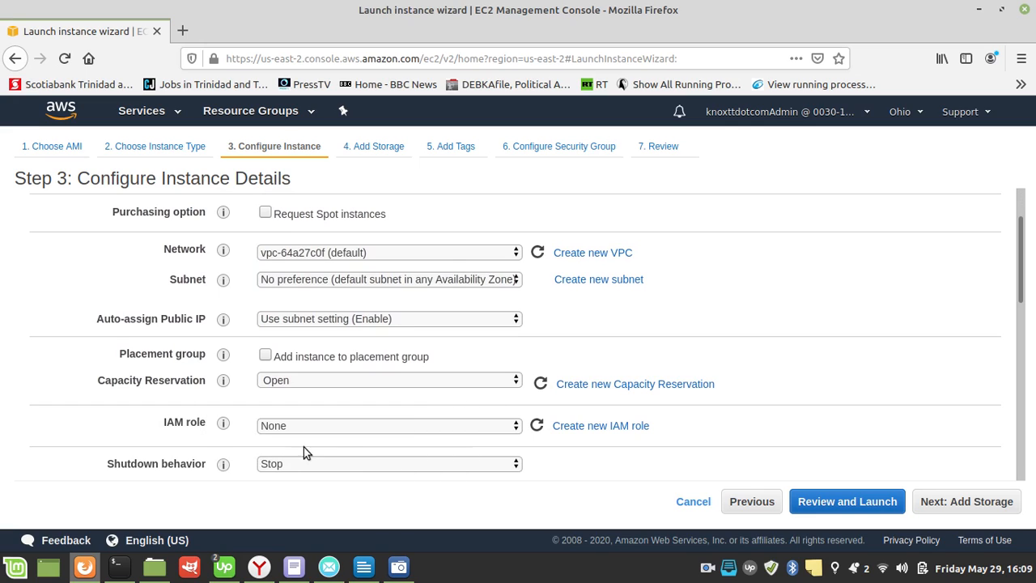
left_click(485, 428)
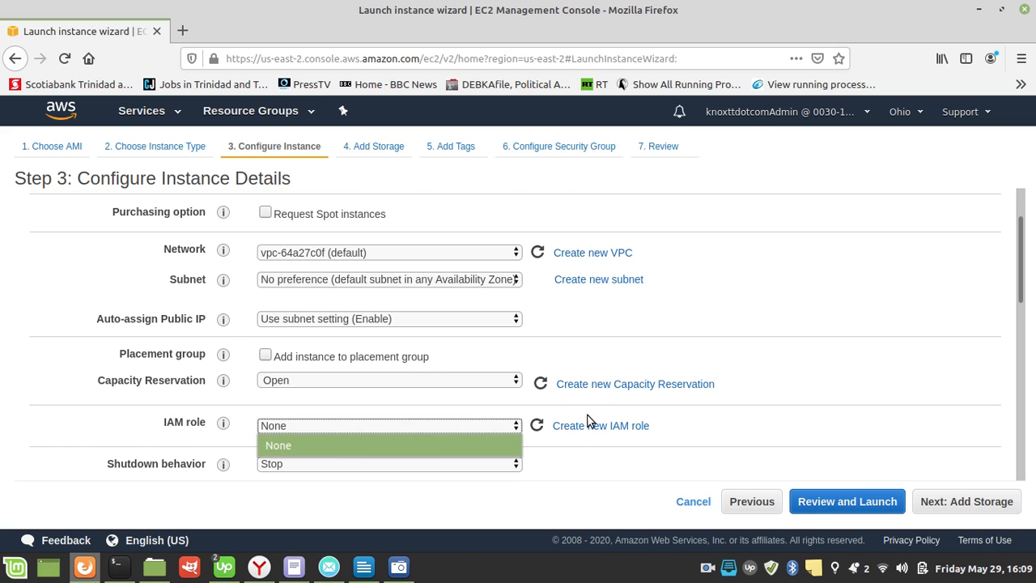
left_click(737, 420)
scroll(484, 421, "down", 2)
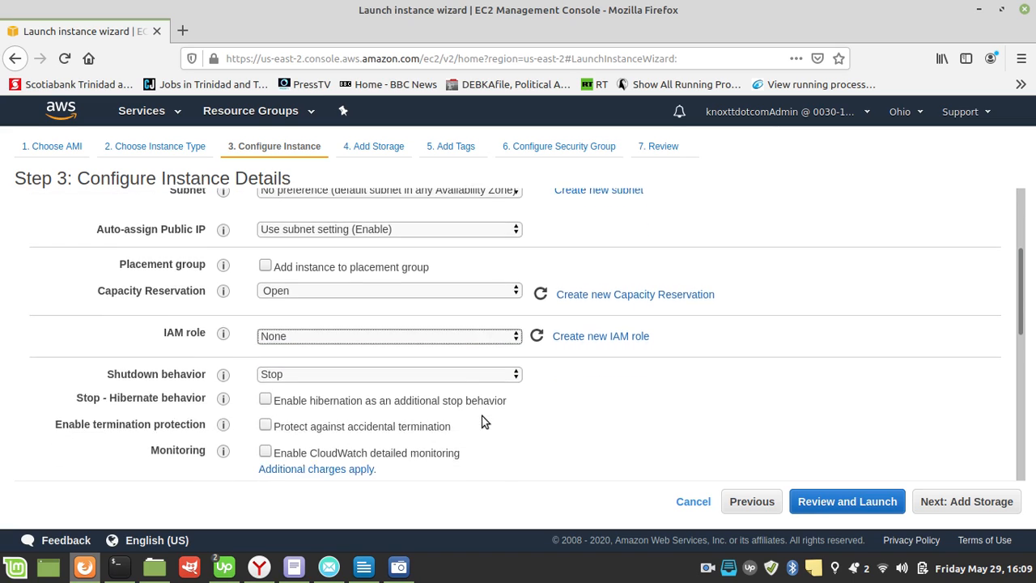
scroll(484, 421, "down", 3)
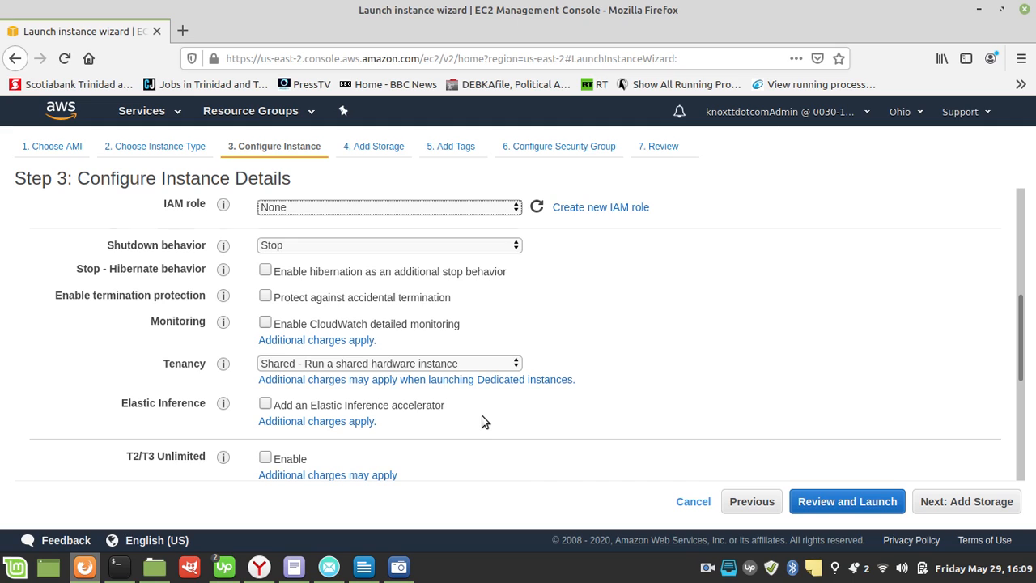
scroll(484, 421, "down", 6)
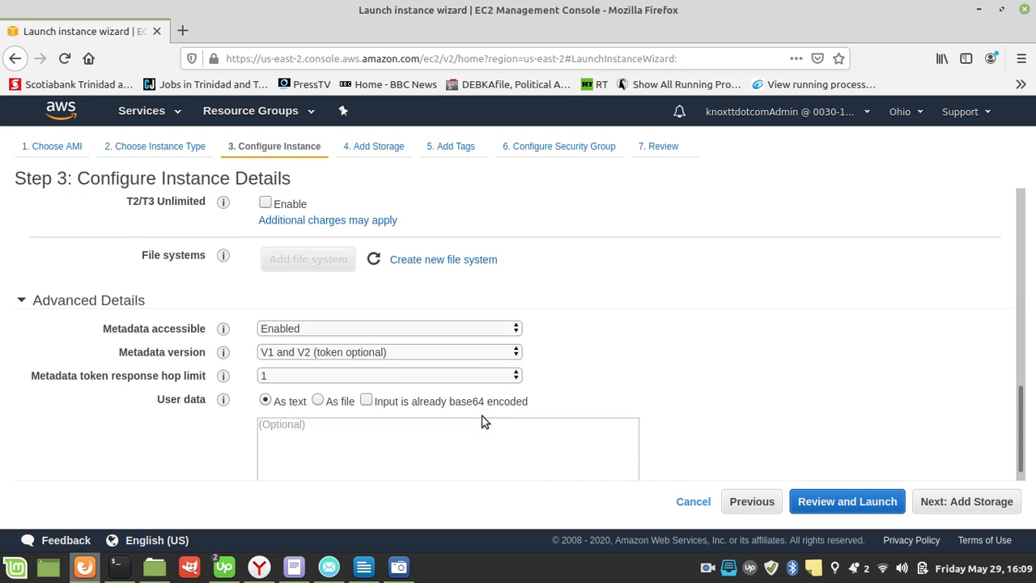
scroll(485, 422, "down", 1)
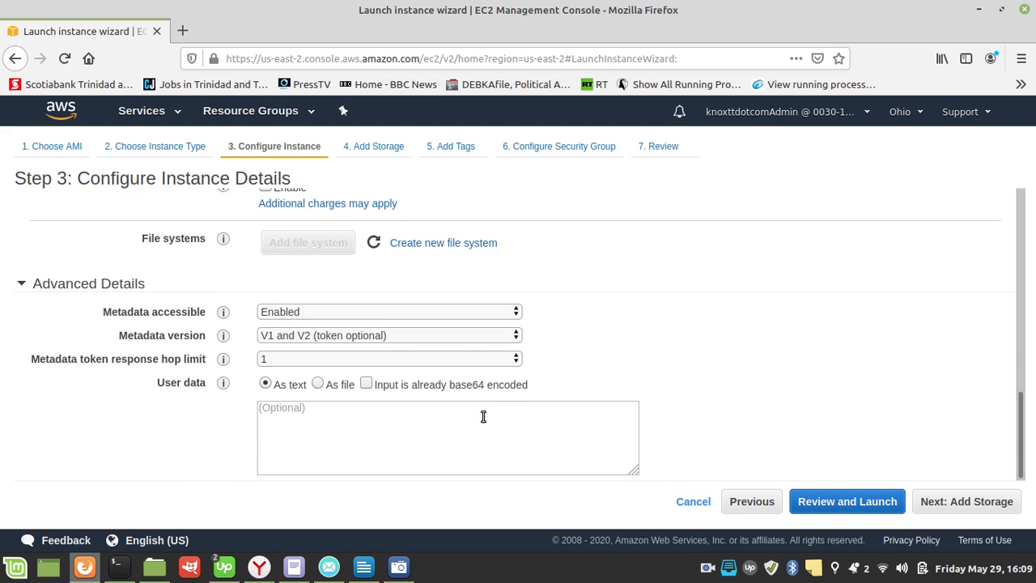
left_click(949, 508)
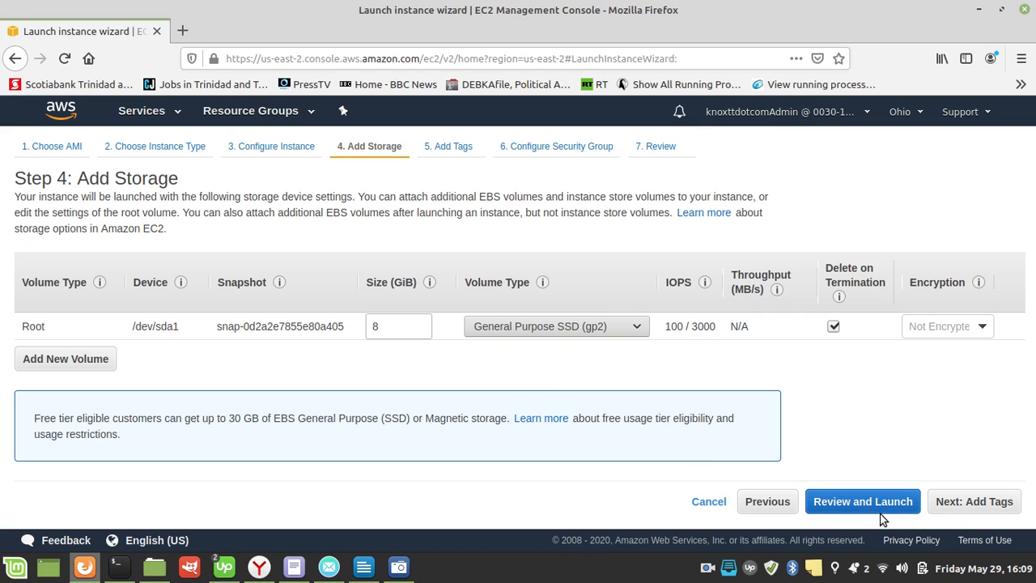
Step: Accept the default storage, add a tag with key ubuntuServer and value webServer, and continue to the security group configuration
left_click(941, 502)
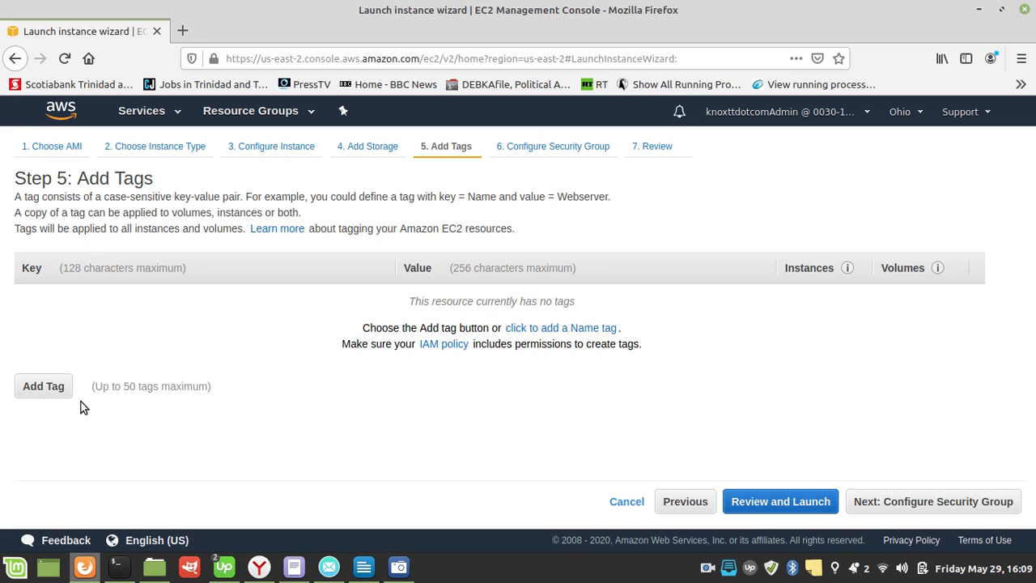
left_click(37, 387)
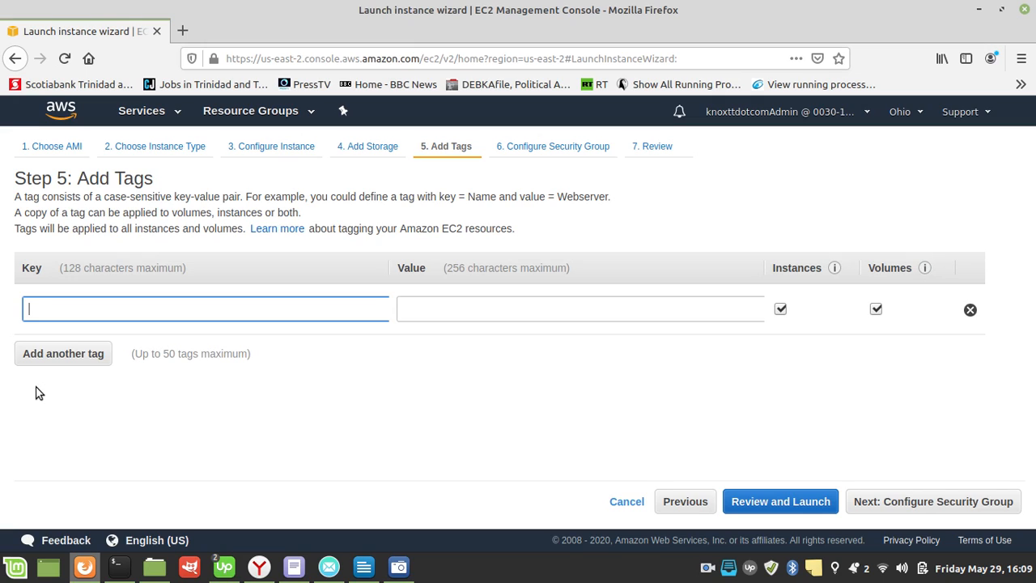
type("ubuntuServer")
key("Tab")
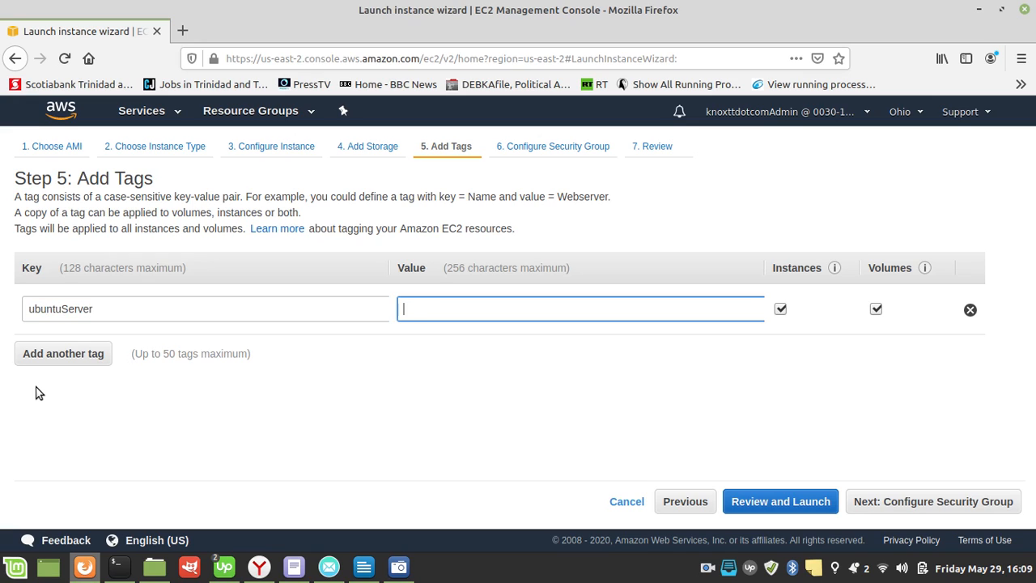
type("webServer")
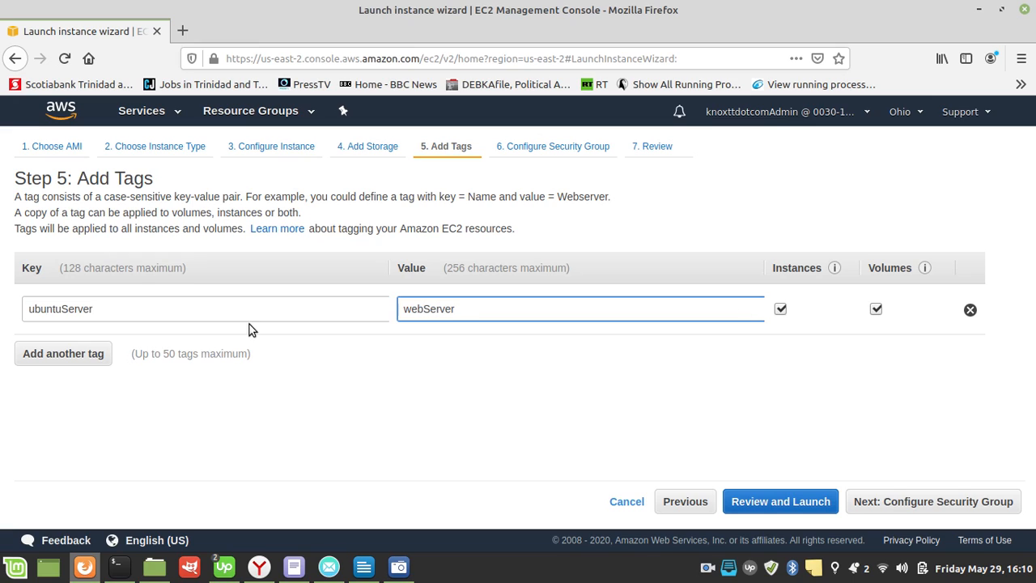
left_click(897, 502)
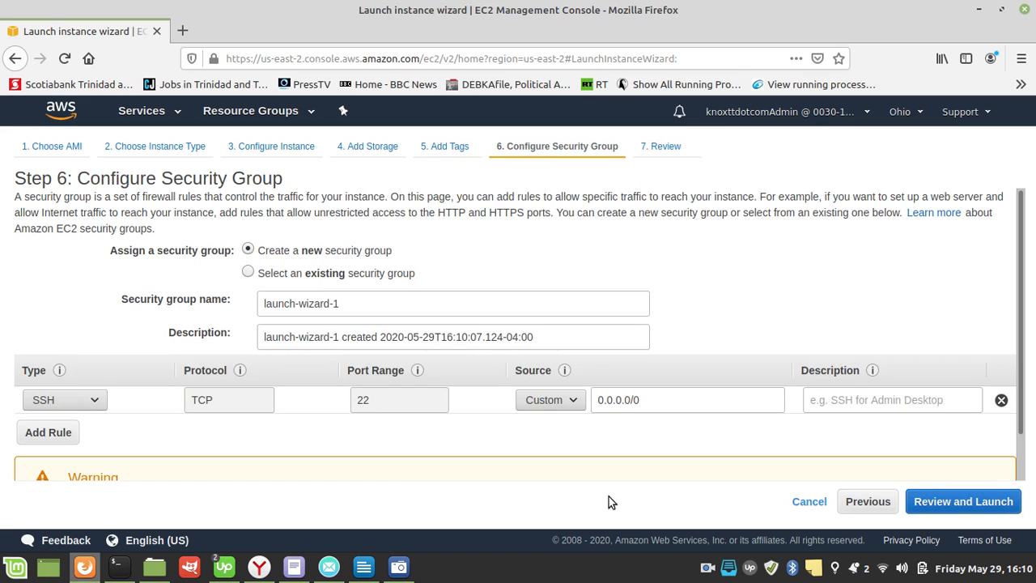
Step: View the default SSH rule and the existing security groups, and return to creating a new security group
scroll(240, 372, "down", 1)
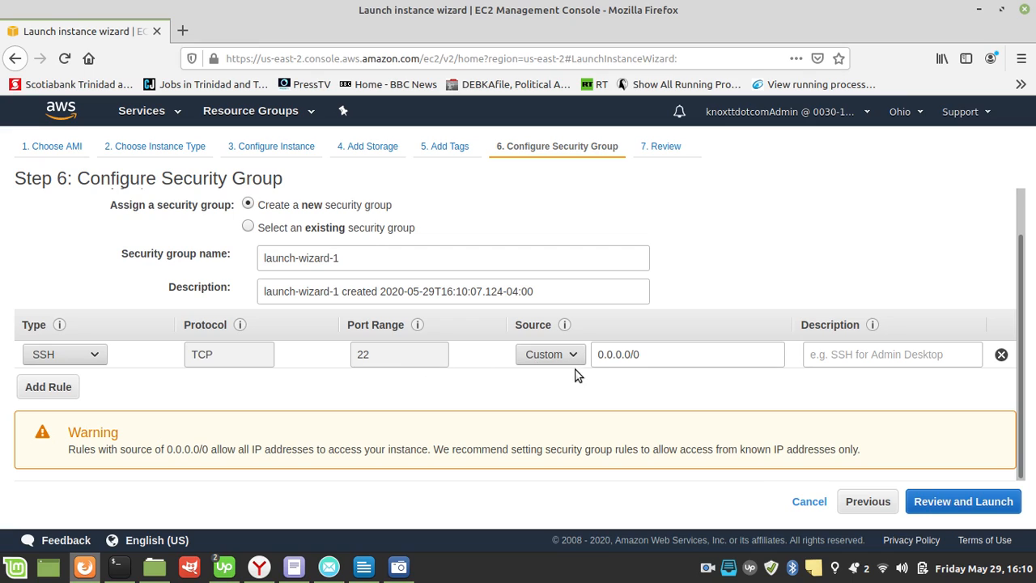
right_click(690, 354)
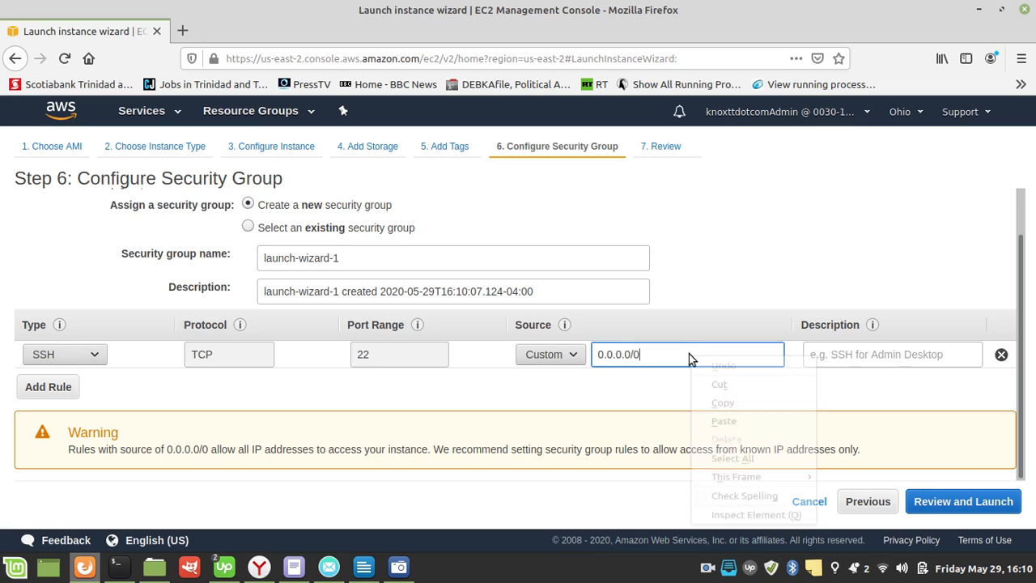
left_click(659, 390)
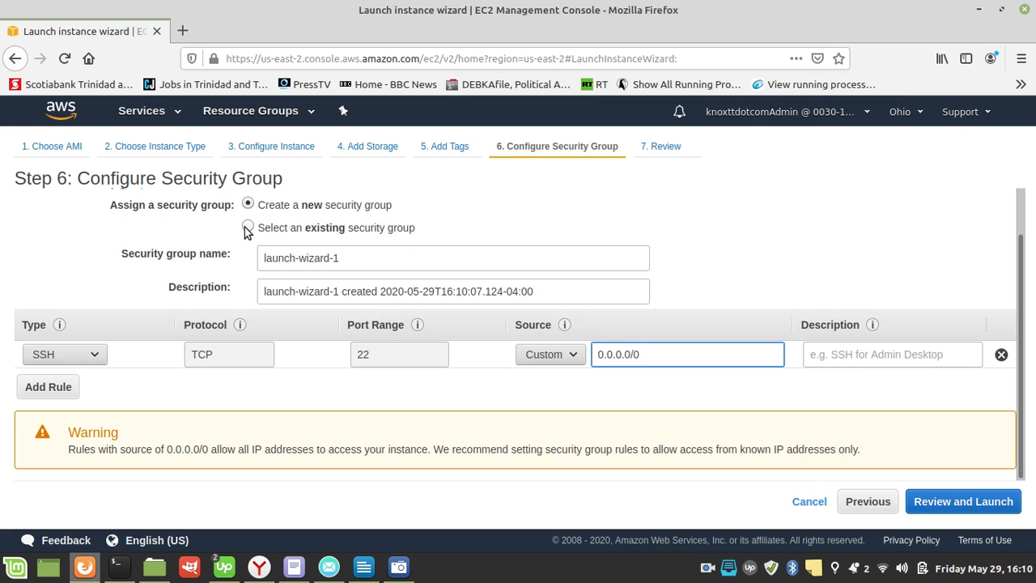
left_click(249, 229)
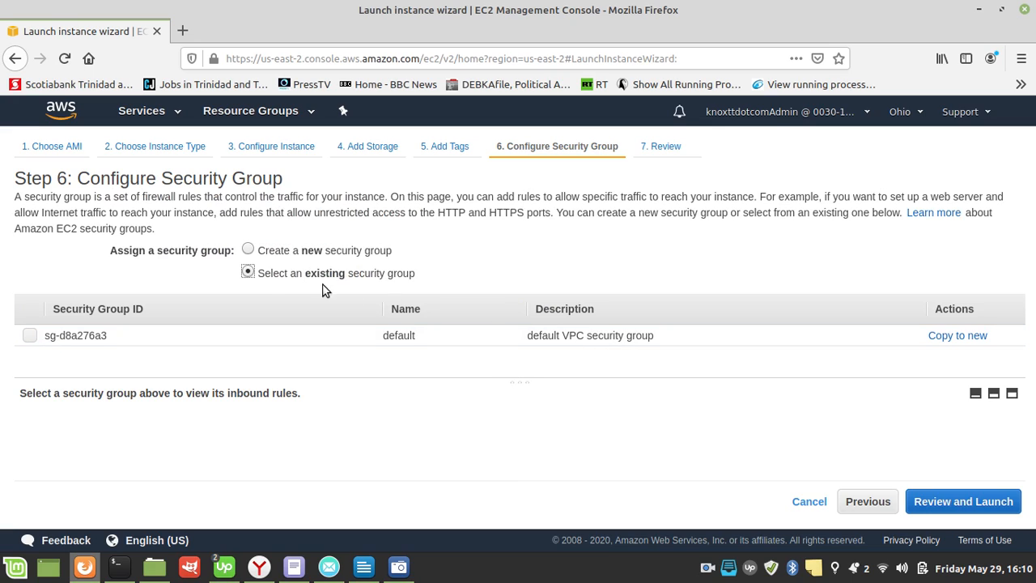
left_click(249, 251)
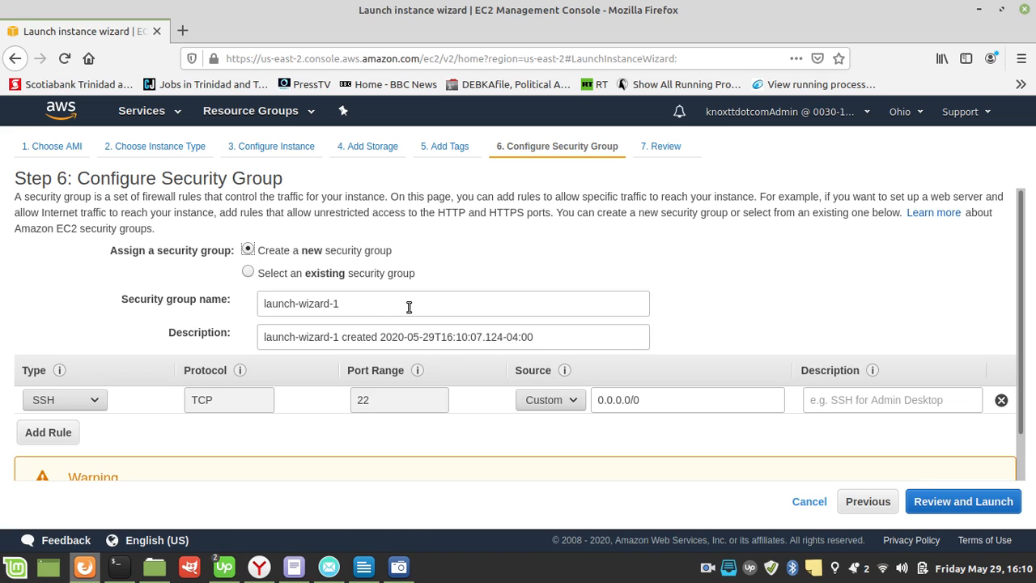
Step: Add a second rule to the new security group and set its type to All TCP
scroll(132, 394, "down", 2)
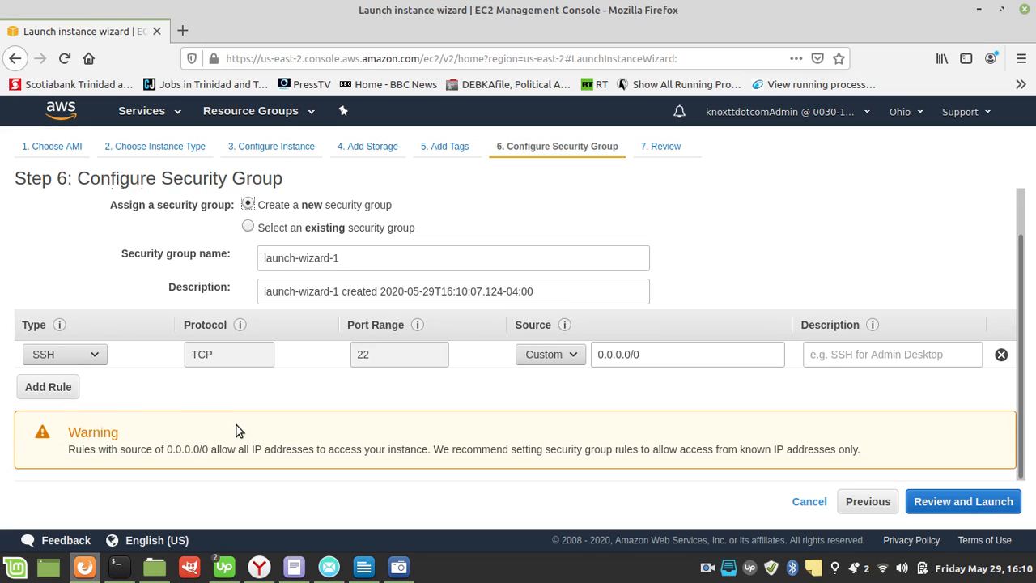
left_click(53, 394)
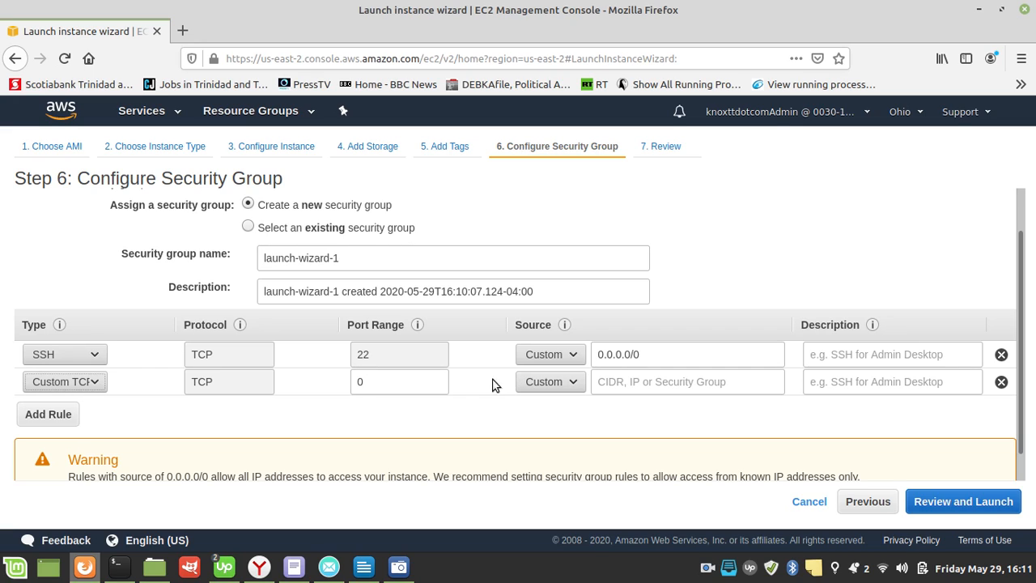
left_click(395, 373)
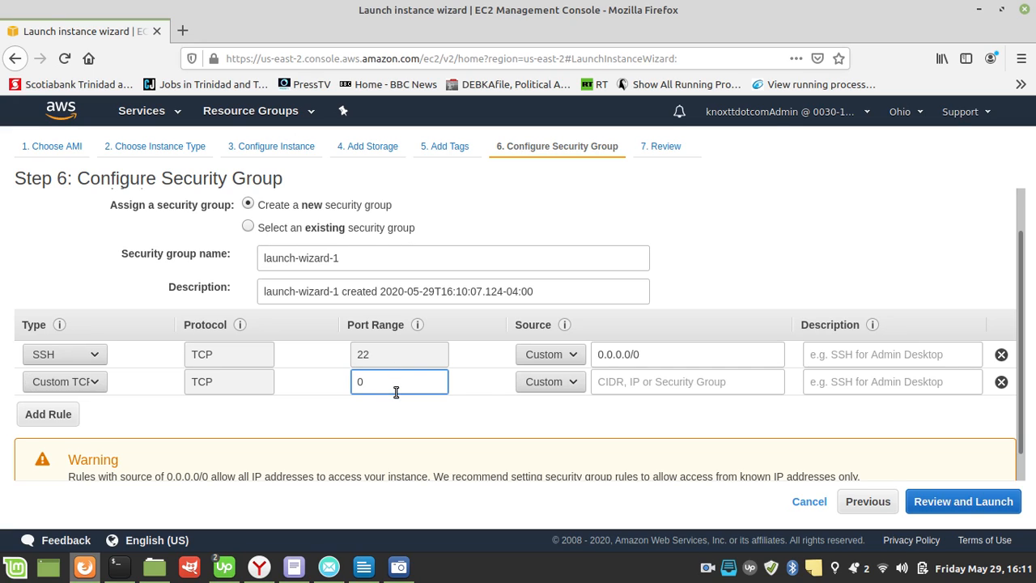
left_click_drag(393, 388, 349, 392)
left_click(391, 385)
left_click(657, 382)
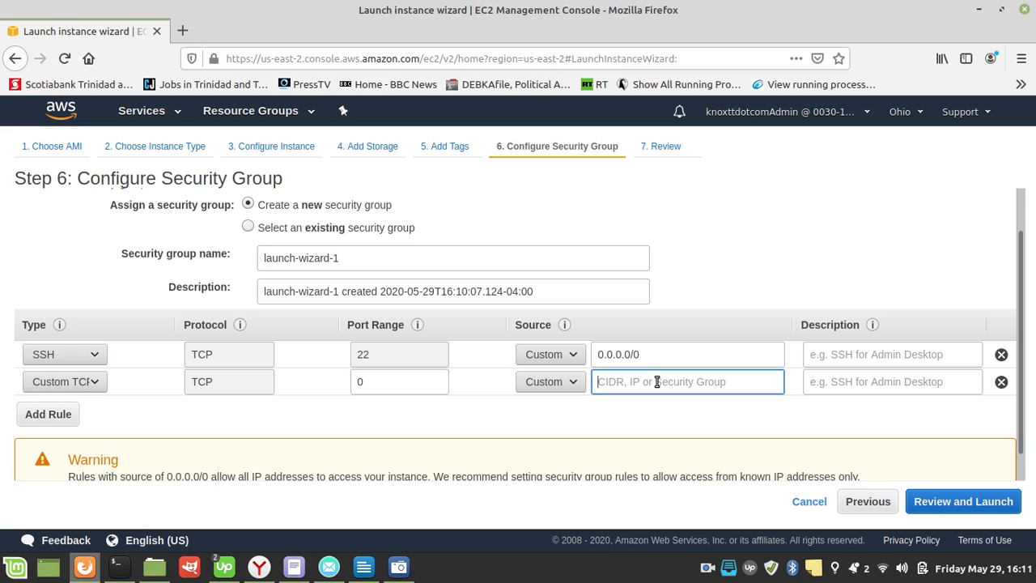
left_click(82, 383)
scroll(66, 270, "down", 1)
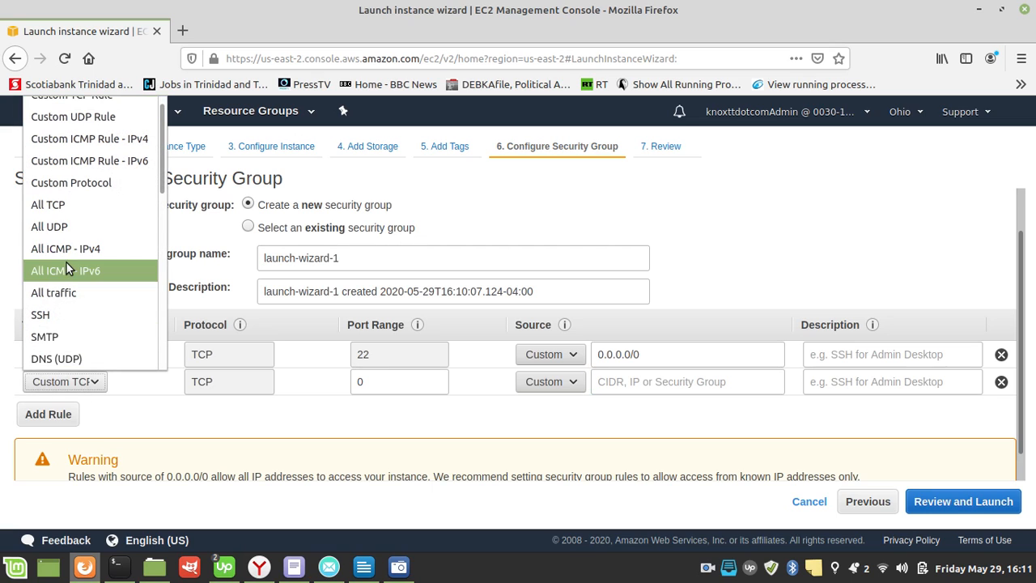
left_click(82, 204)
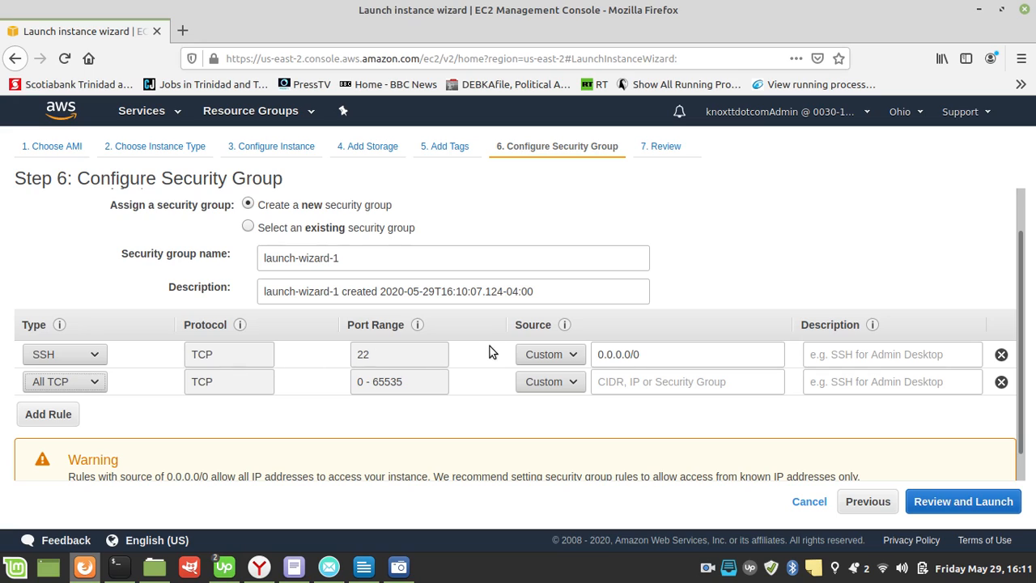
Step: Set the second rule's source to 0.0.0.0/0 and change its type to HTTP
left_click(656, 381)
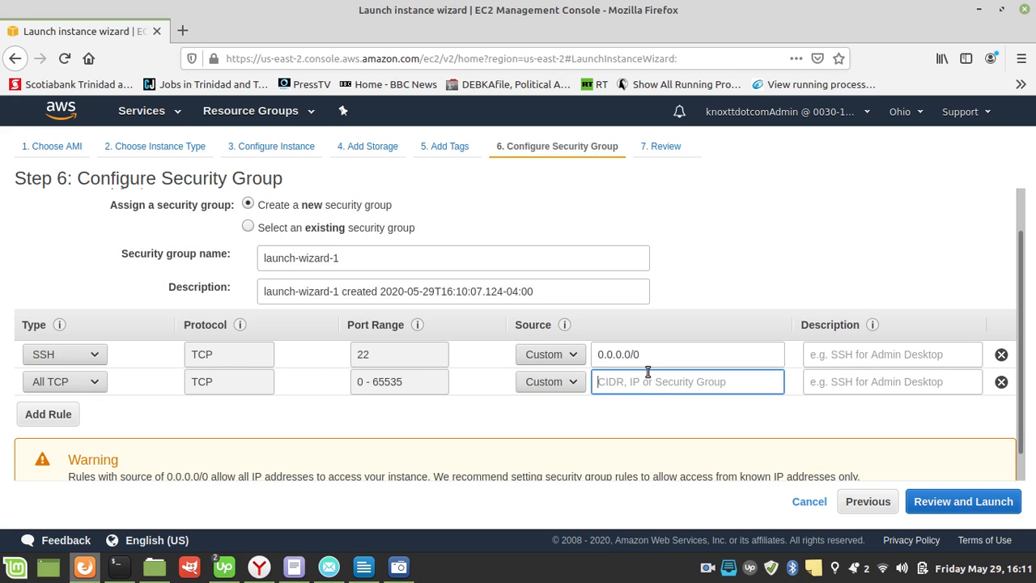
type("0.0")
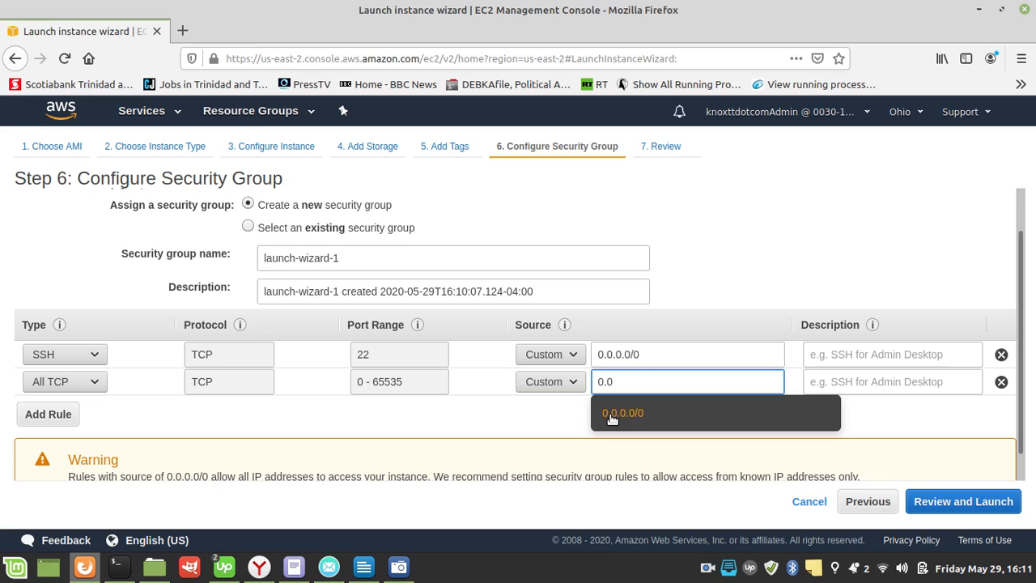
left_click(613, 414)
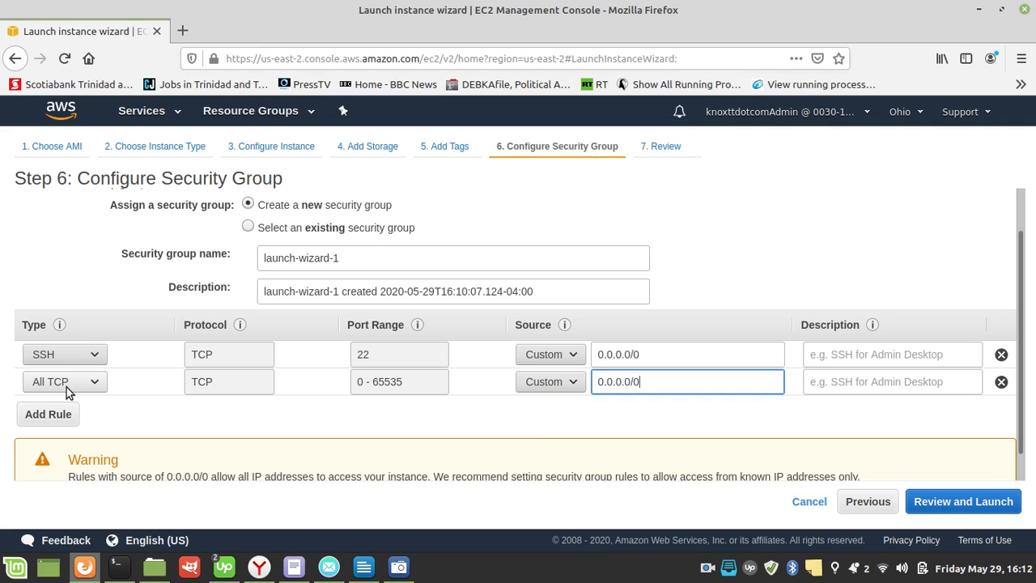
left_click(102, 387)
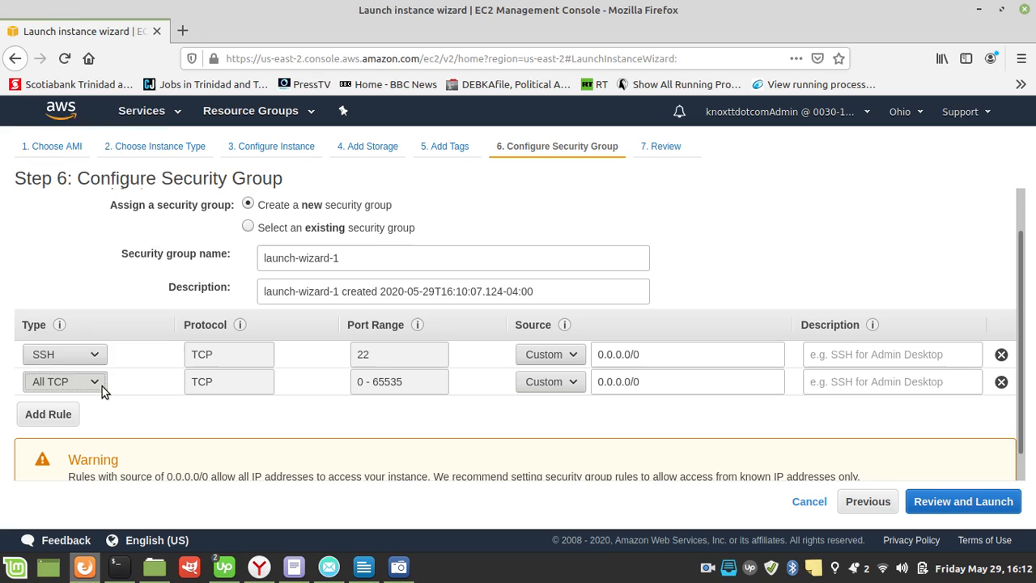
scroll(73, 251, "down", 1)
scroll(73, 251, "down", 1)
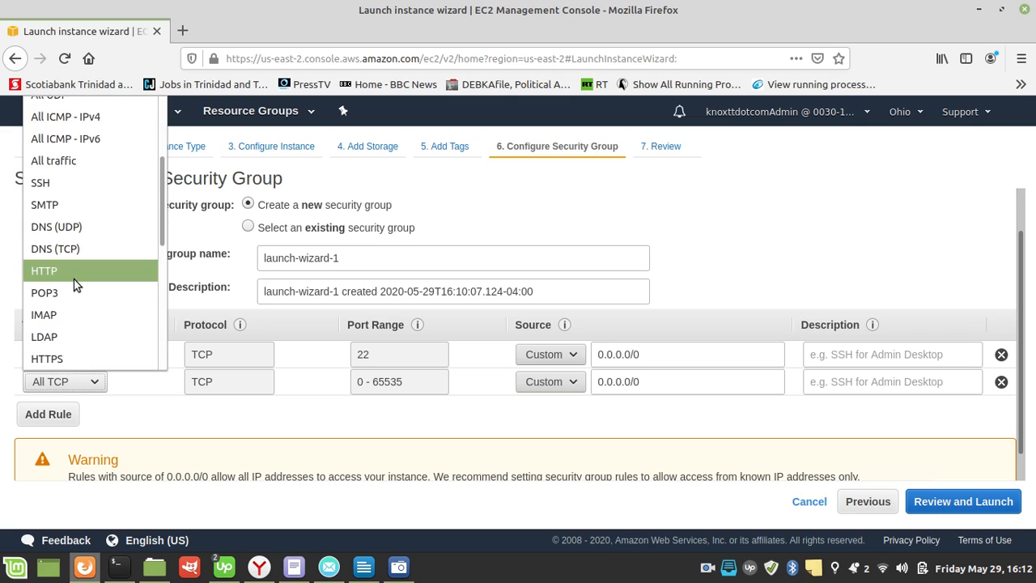
left_click(73, 280)
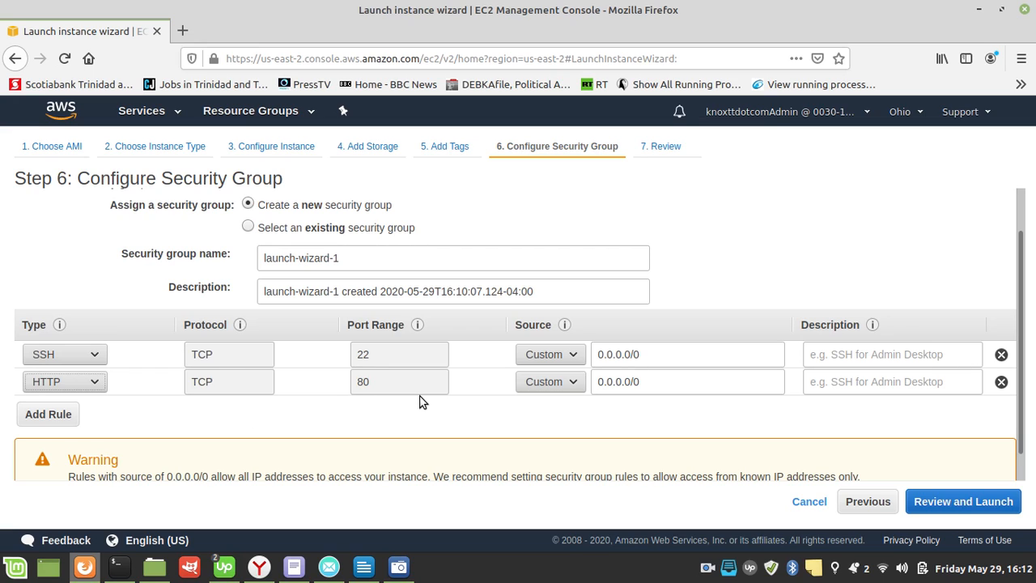
Step: Review the AMI, instance type and security group settings in the launch summary, and proceed with the launch to the key pair selection
left_click(937, 506)
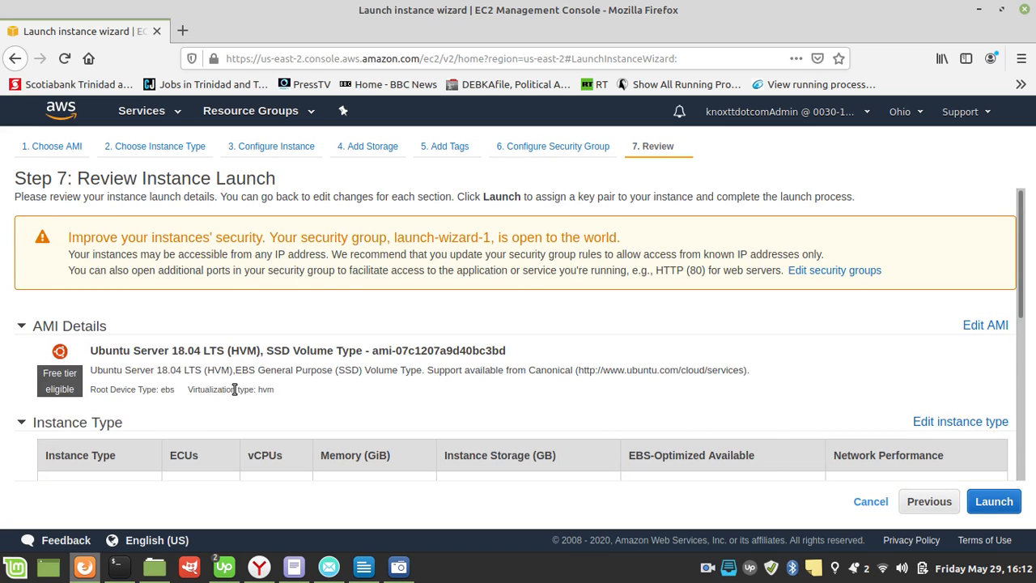
scroll(235, 390, "down", 5)
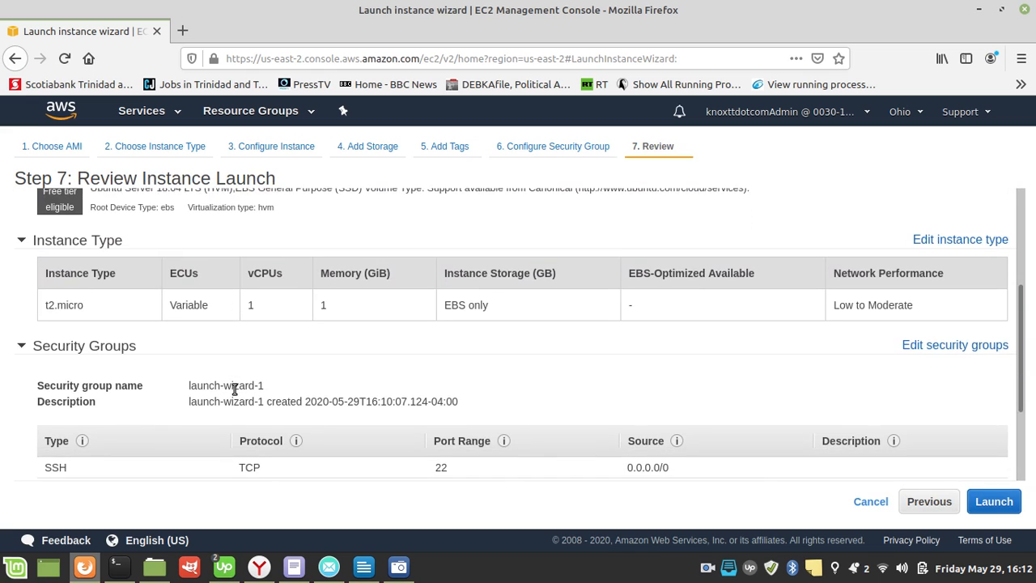
scroll(235, 391, "down", 3)
scroll(233, 389, "down", 1)
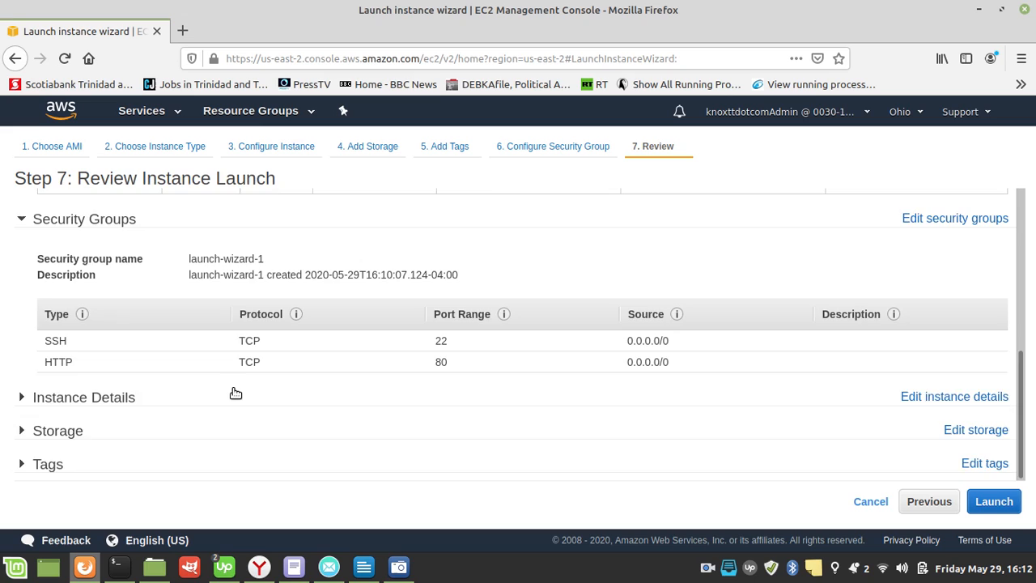
scroll(233, 391, "up", 8)
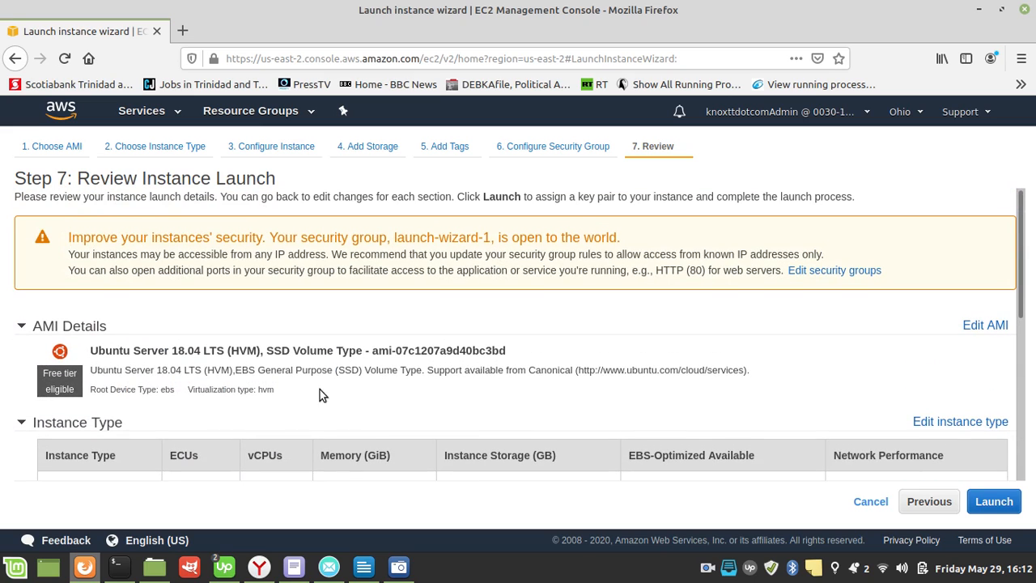
left_click(989, 500)
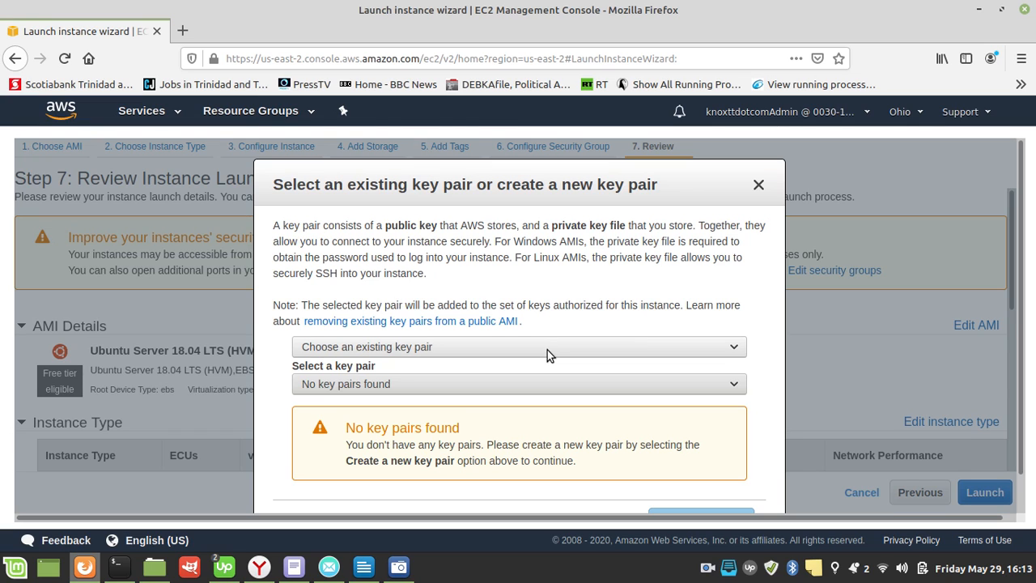
Step: Create a new key pair named webserver, save its webserver.pem file, and launch the instance
scroll(546, 406, "down", 1)
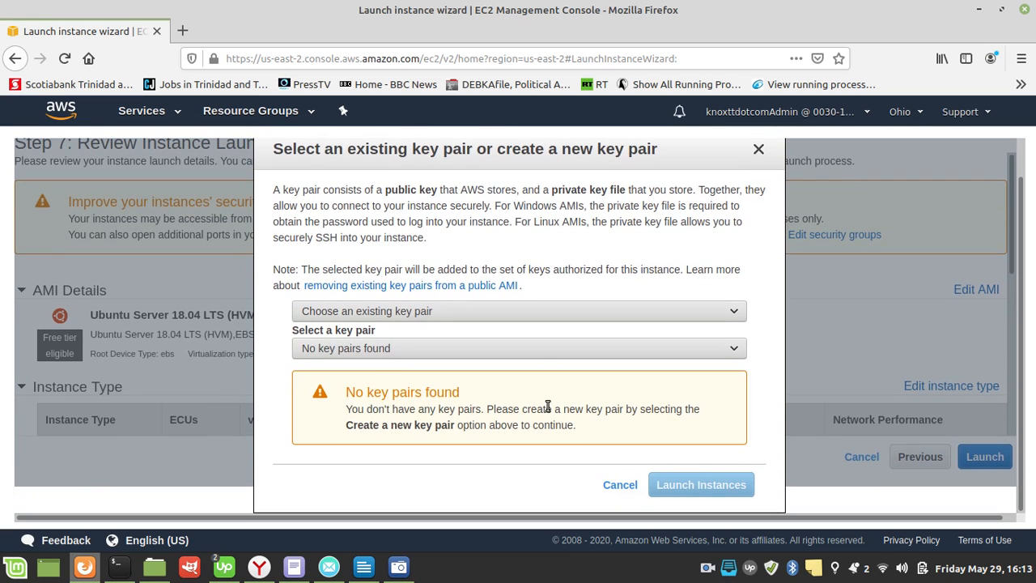
left_click(564, 310)
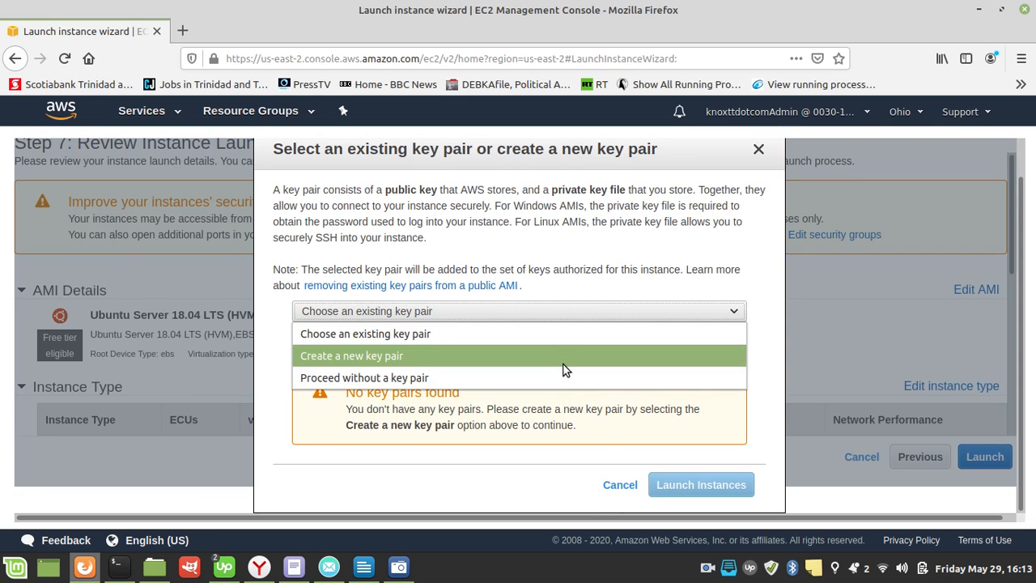
left_click(565, 356)
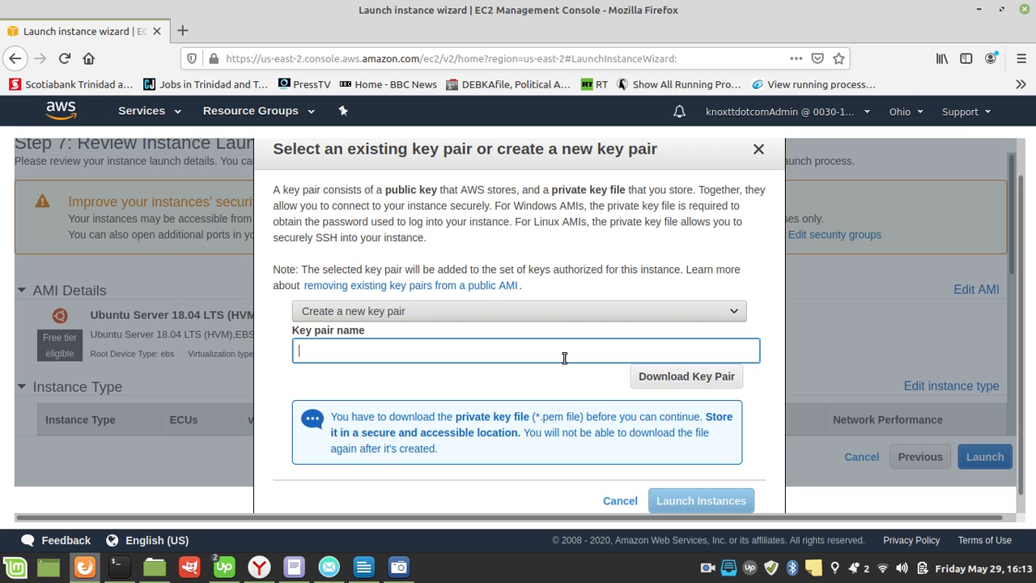
type("webserver")
left_click(655, 379)
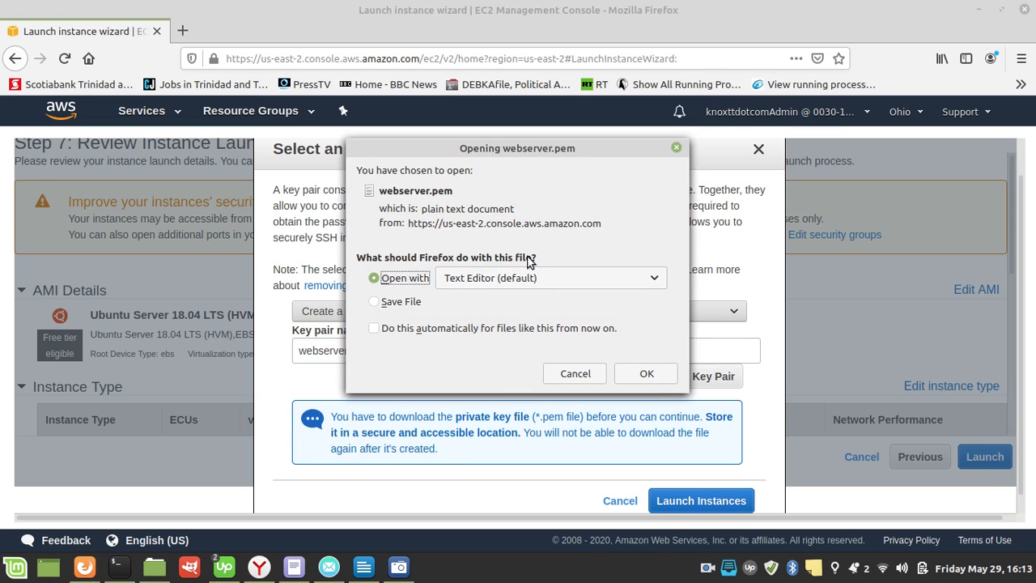
left_click(411, 304)
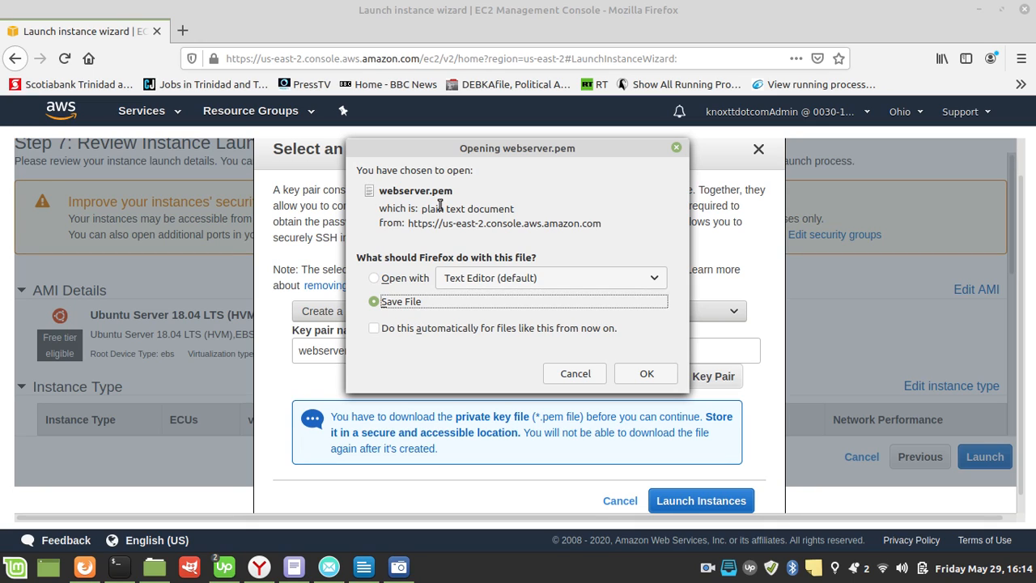
left_click(635, 378)
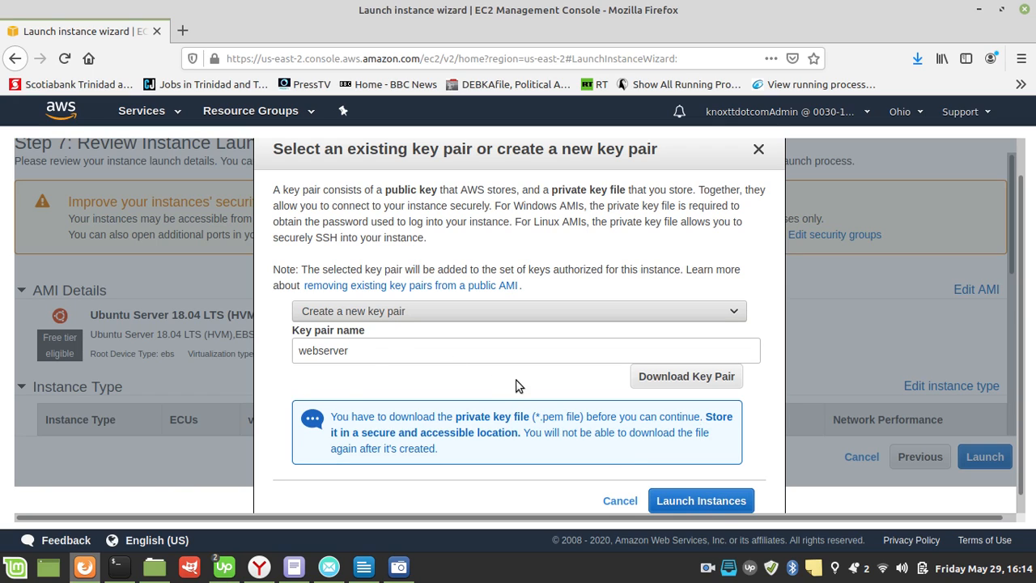
left_click(685, 502)
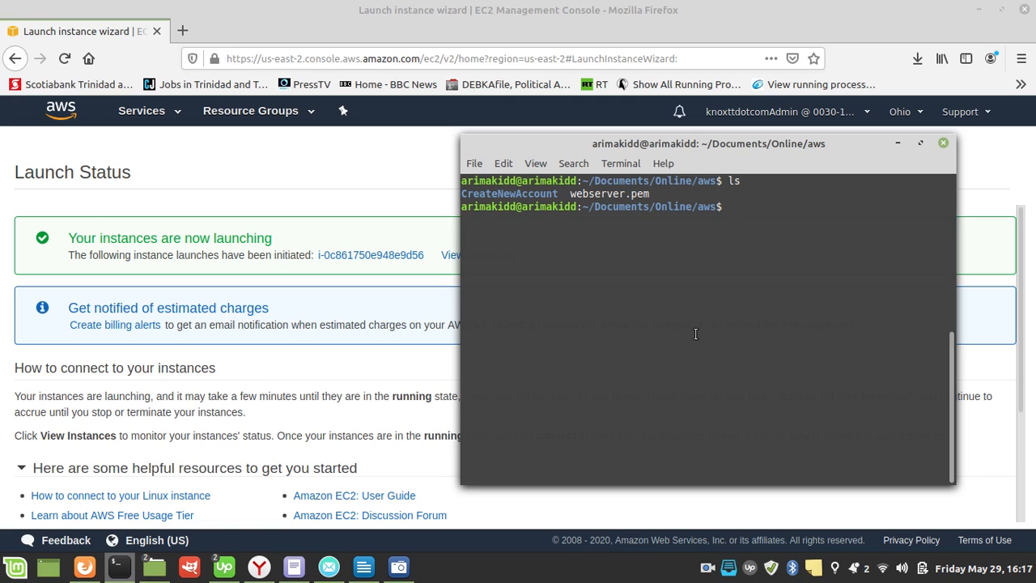
Step: Clear the terminal and list the contents of the aws folder to check for the key file
type("clear")
key("Return")
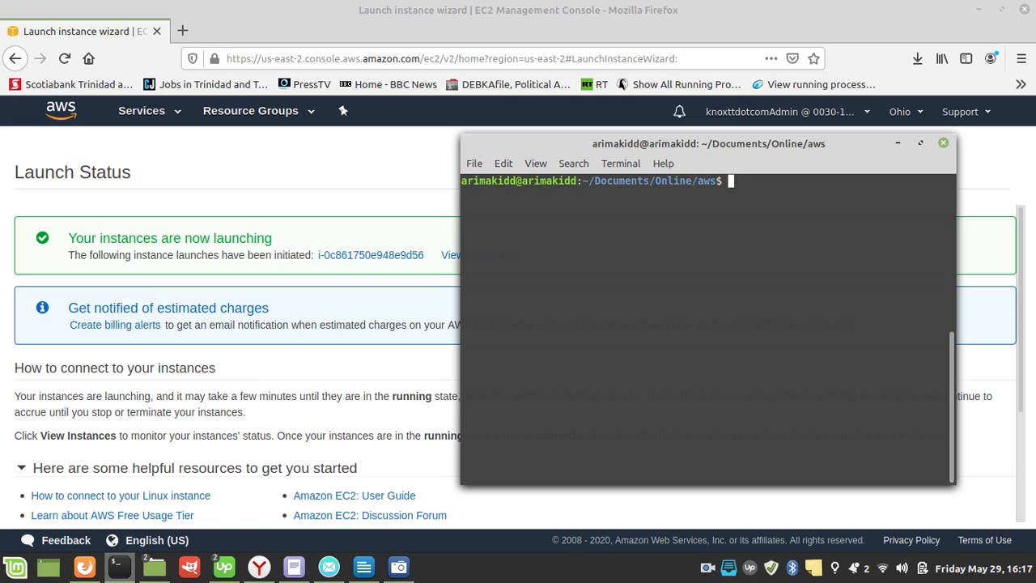
type("ls")
key("Return")
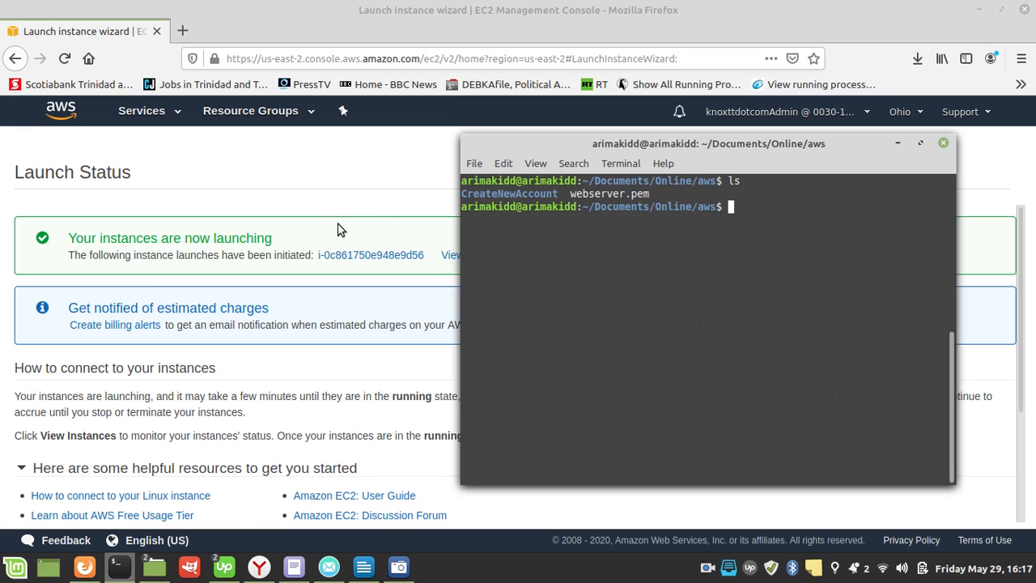
Step: Return to the launch status page in Firefox, open the instances list, and view the instance's standalone SSH connection instructions
left_click(378, 158)
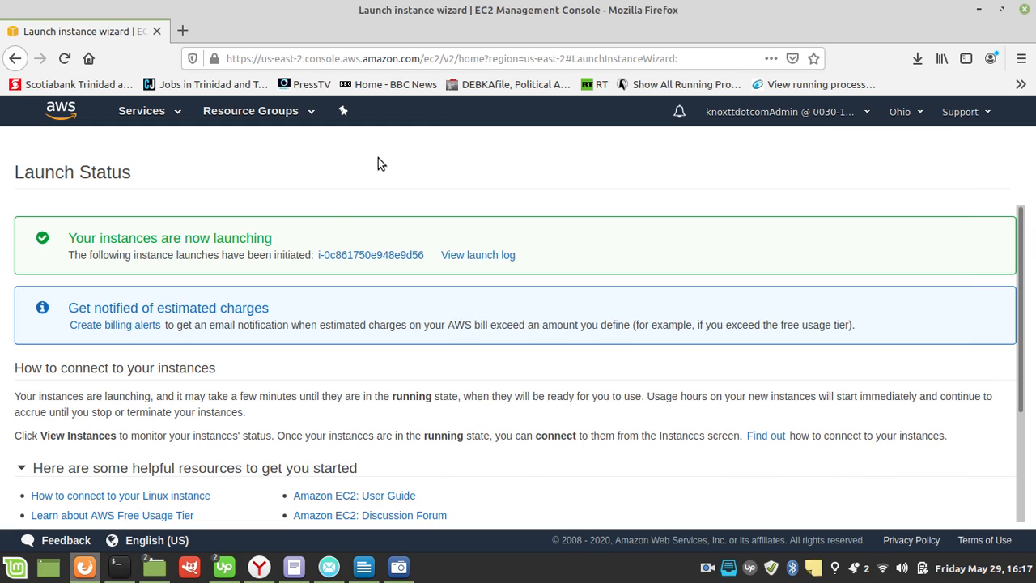
scroll(635, 377, "down", 3)
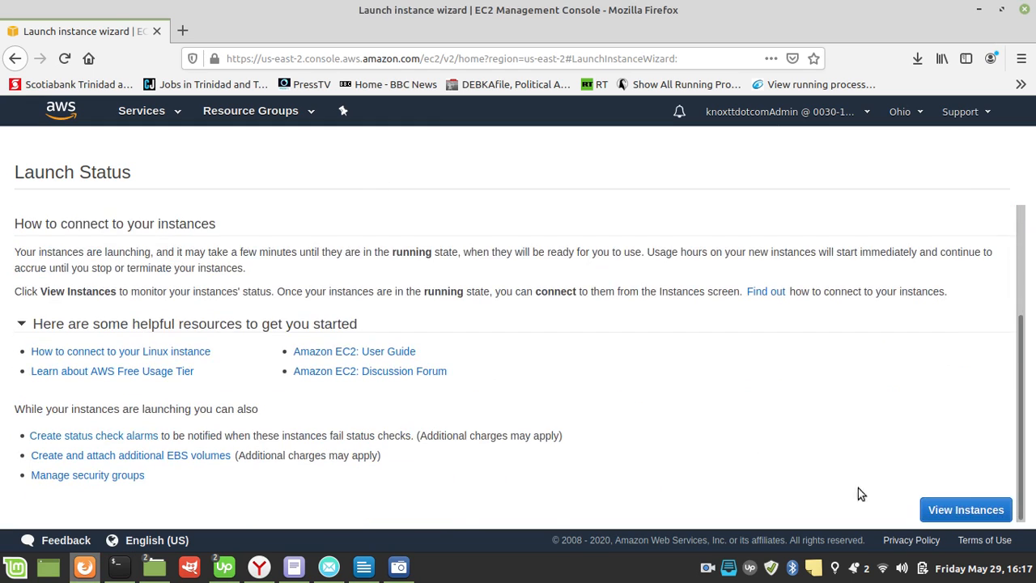
left_click(952, 517)
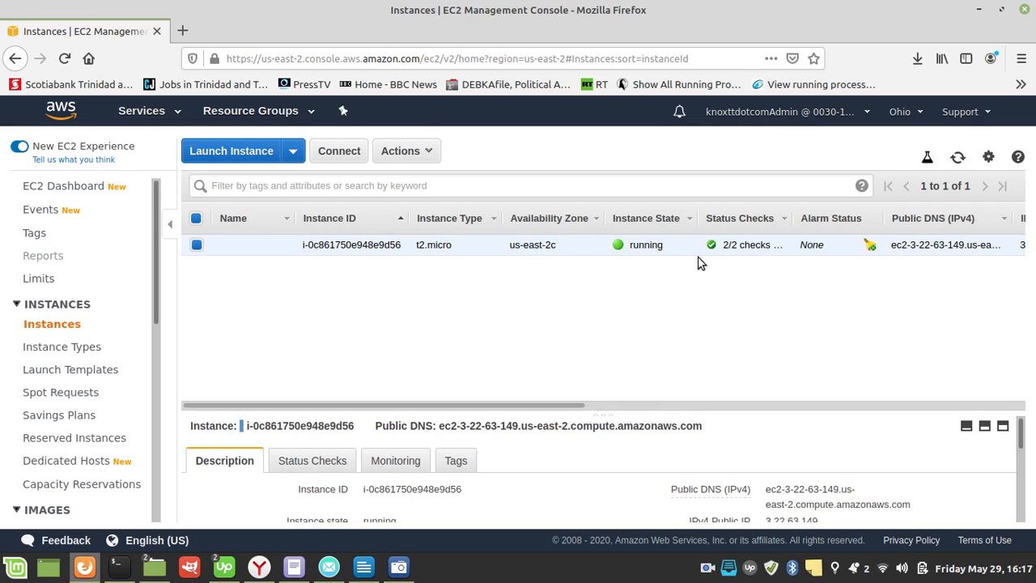
left_click(340, 153)
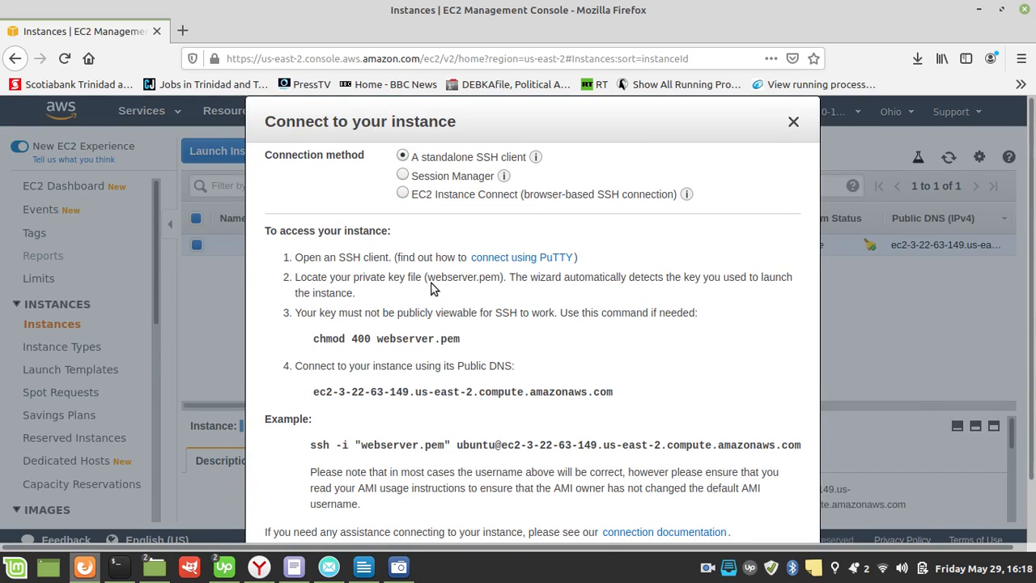
scroll(432, 288, "down", 2)
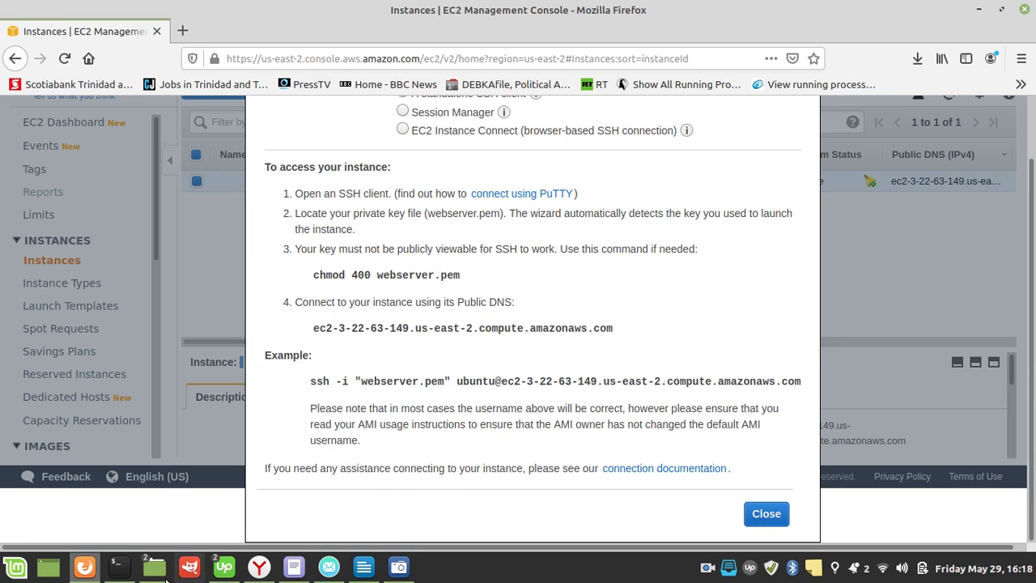
Step: Restrict the key file's permissions in the terminal with chmod 400 webserver.pem
left_click(109, 572)
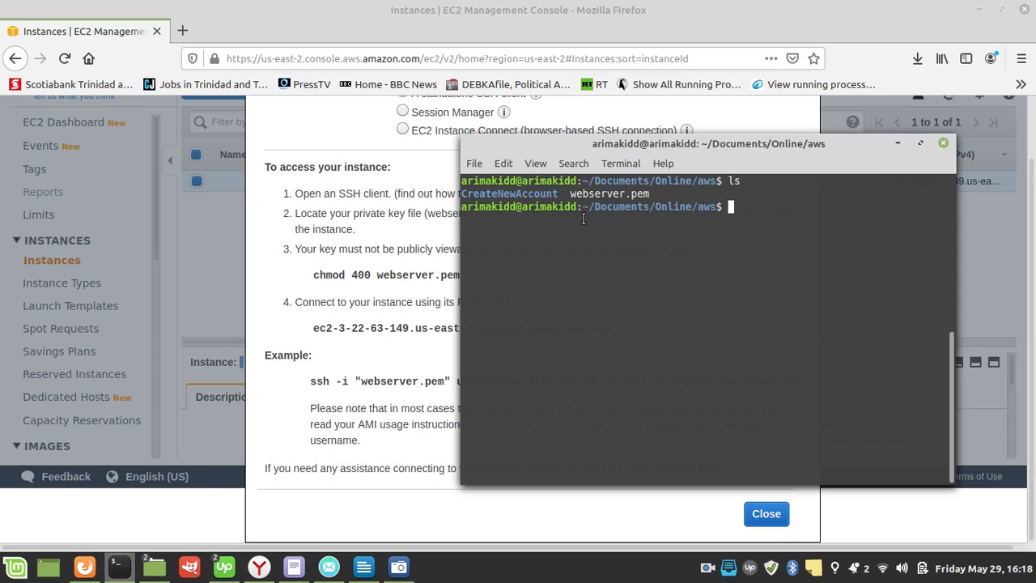
left_click_drag(537, 145, 490, 317)
type("chmo")
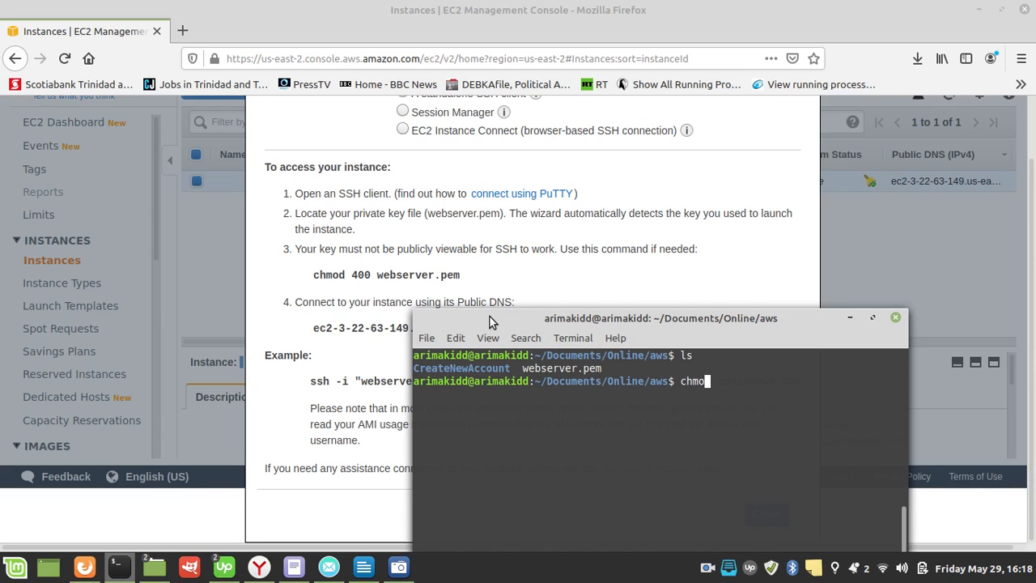
type("d 400 webserver.pem")
key("Return")
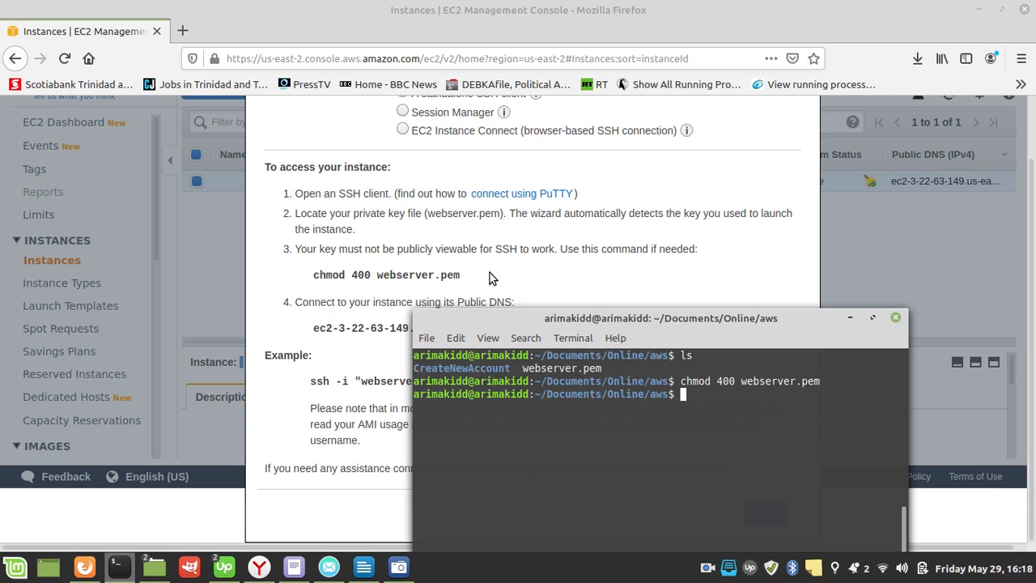
Step: Copy the example SSH command from the instance's connection instructions in Firefox
left_click(609, 270)
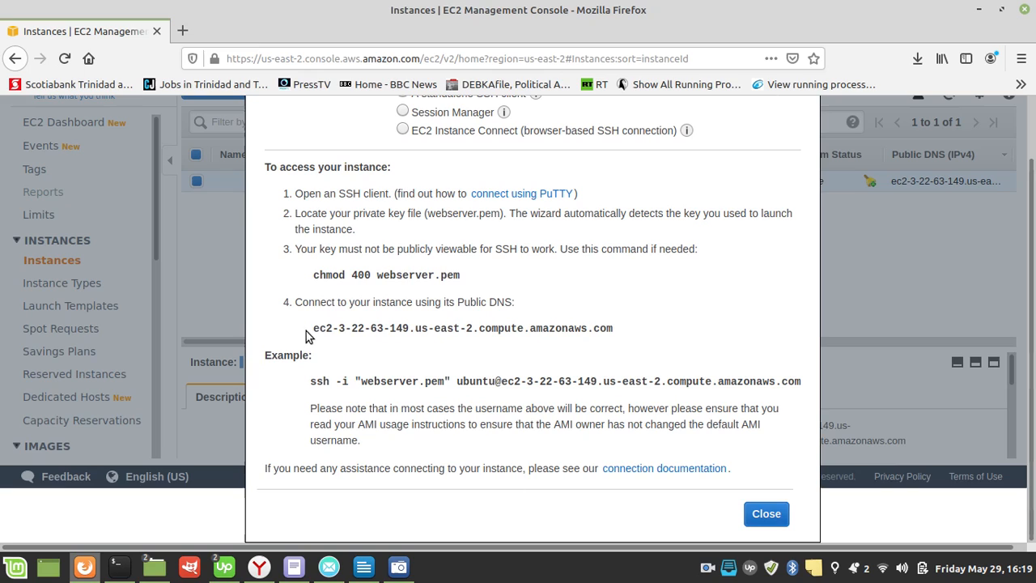
left_click_drag(312, 328, 617, 327)
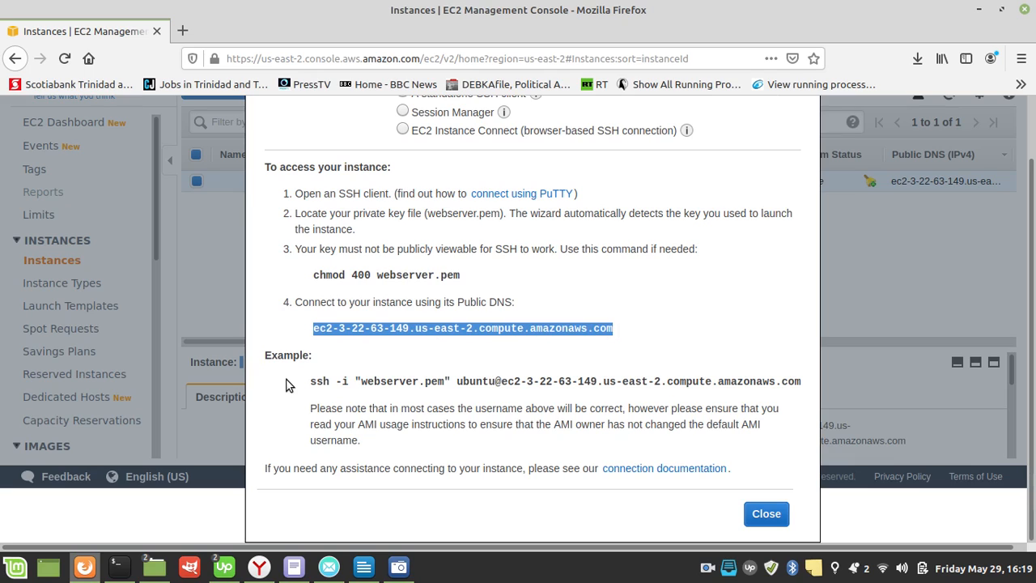
left_click_drag(302, 376, 800, 387)
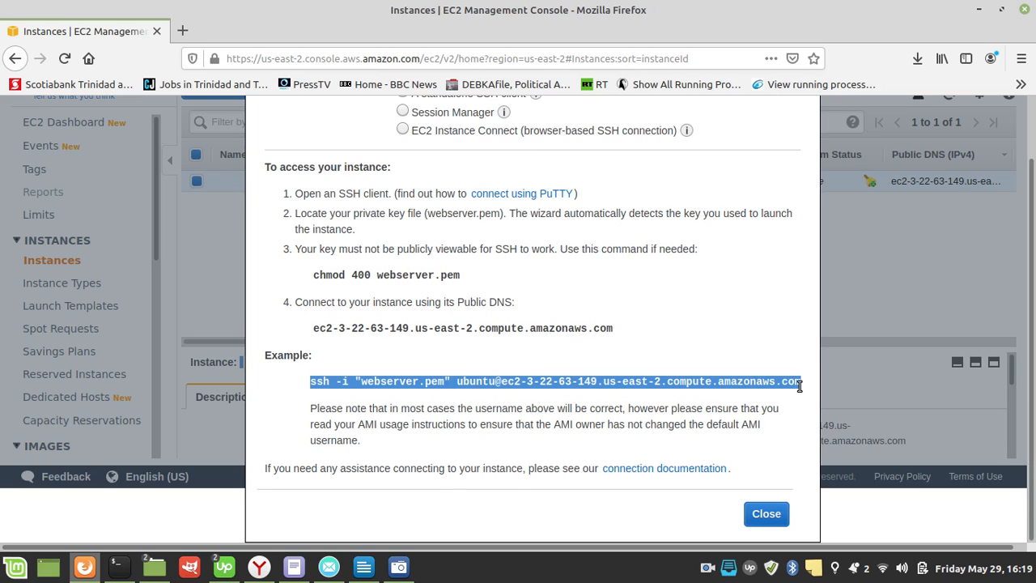
key("ctrl+shift+c")
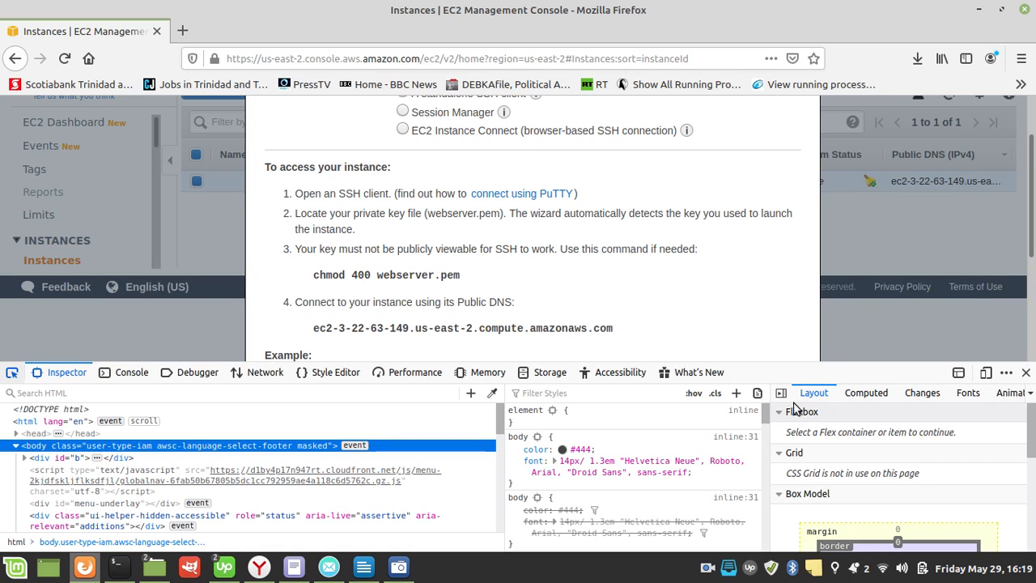
left_click(1026, 372)
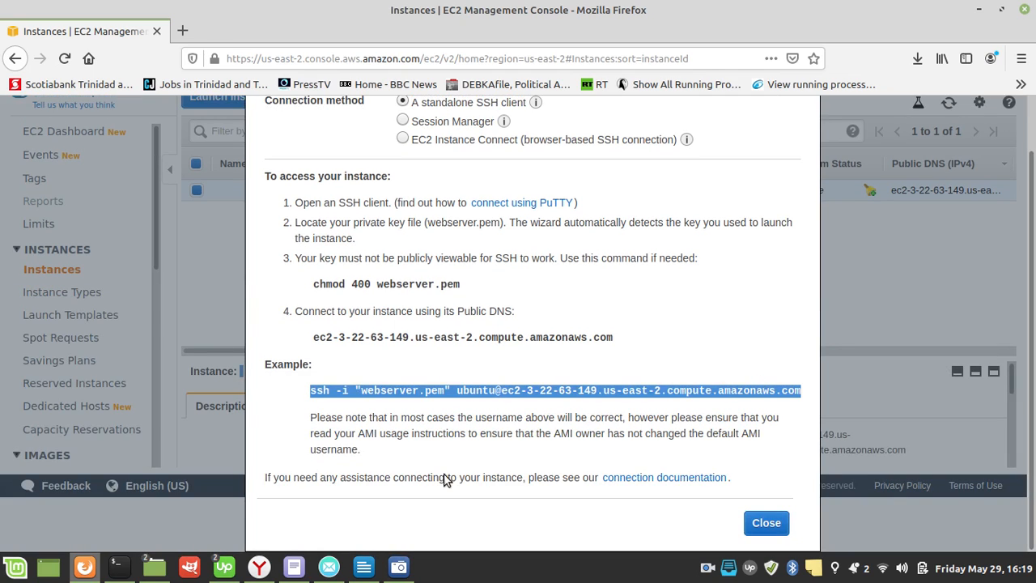
Step: Run the copied SSH command in the terminal to connect as ubuntu with webserver.pem, and answer yes to continue connecting
left_click(115, 571)
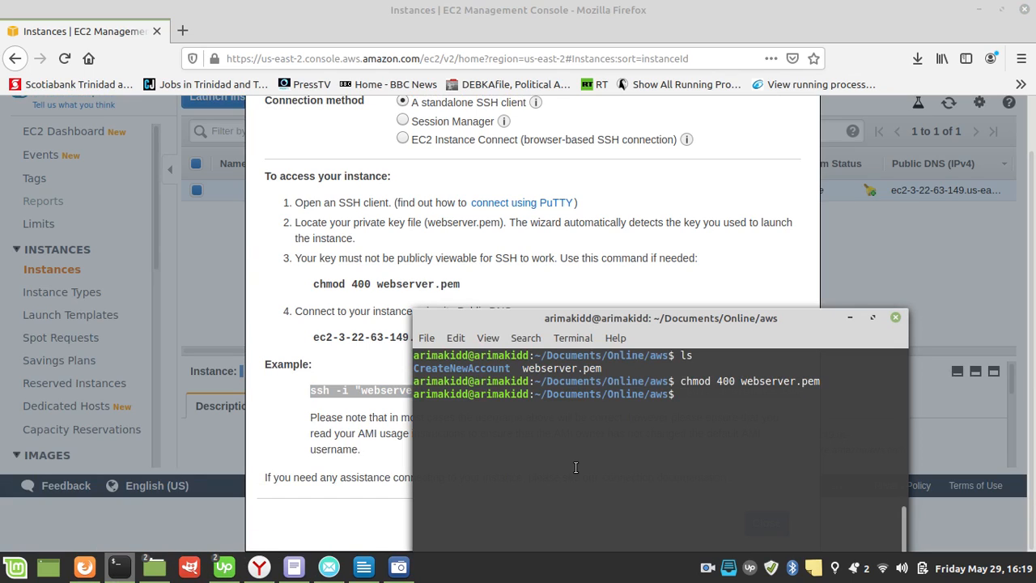
key("ctrl+shift+v")
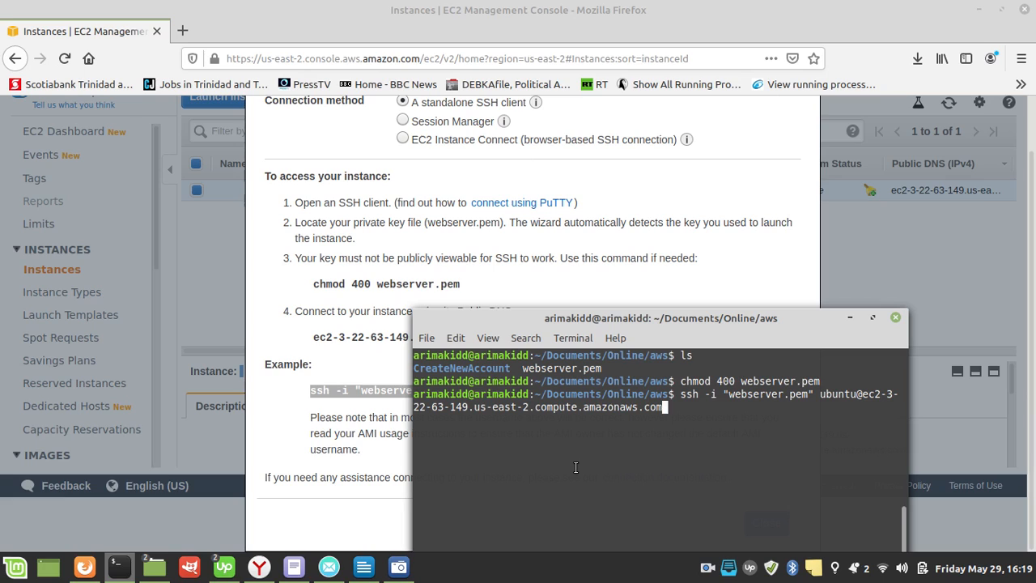
key("Return")
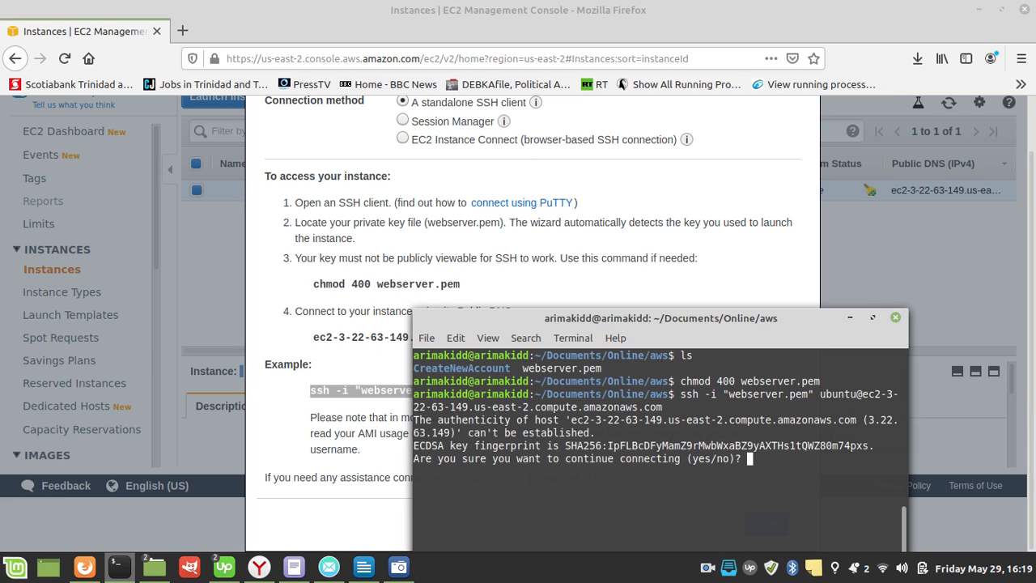
type("yes")
key("Return")
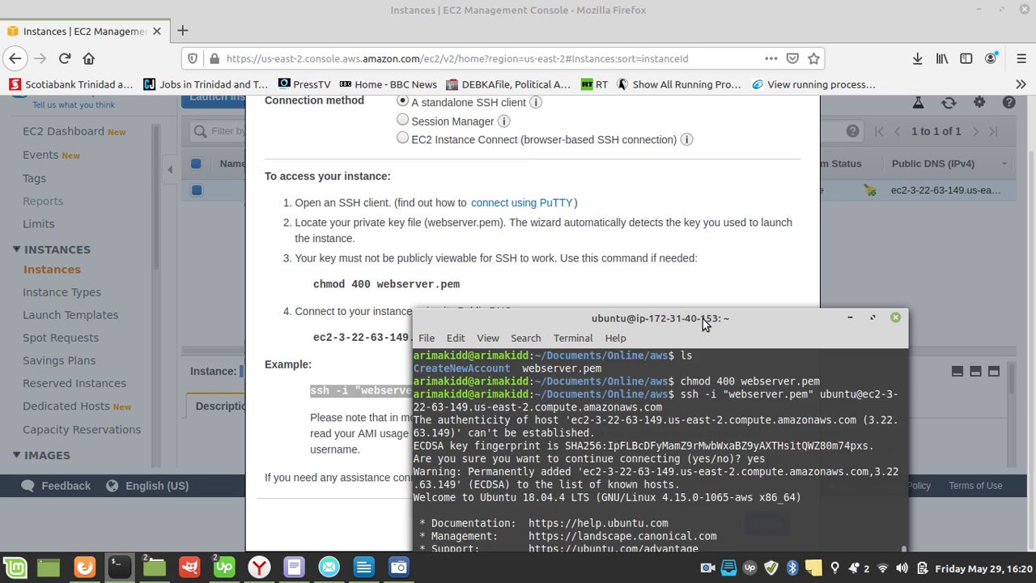
Step: Move the terminal window fully into view and check the logged-in user with whoami
left_click_drag(703, 319, 677, 154)
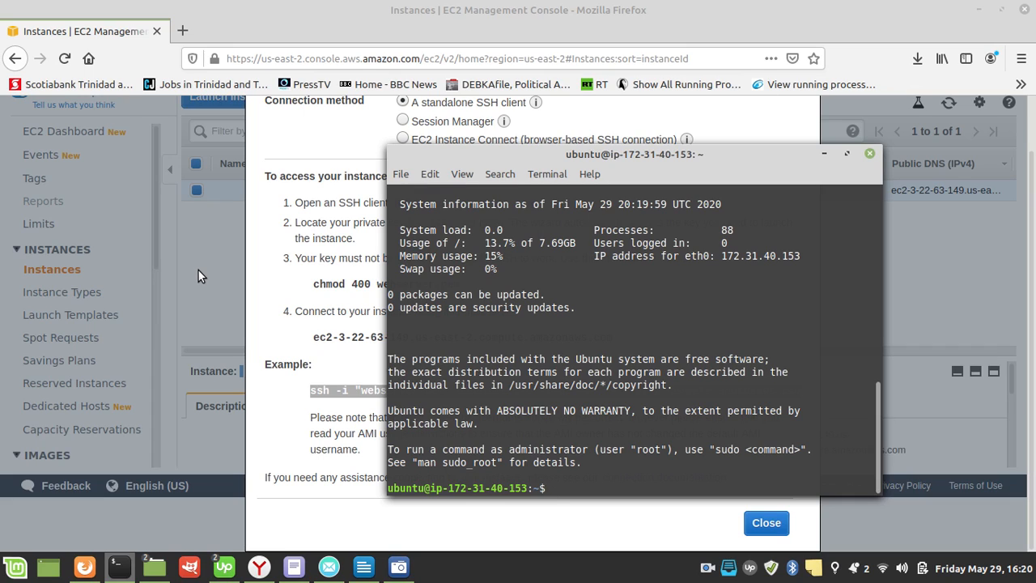
type("whoami")
key("Return")
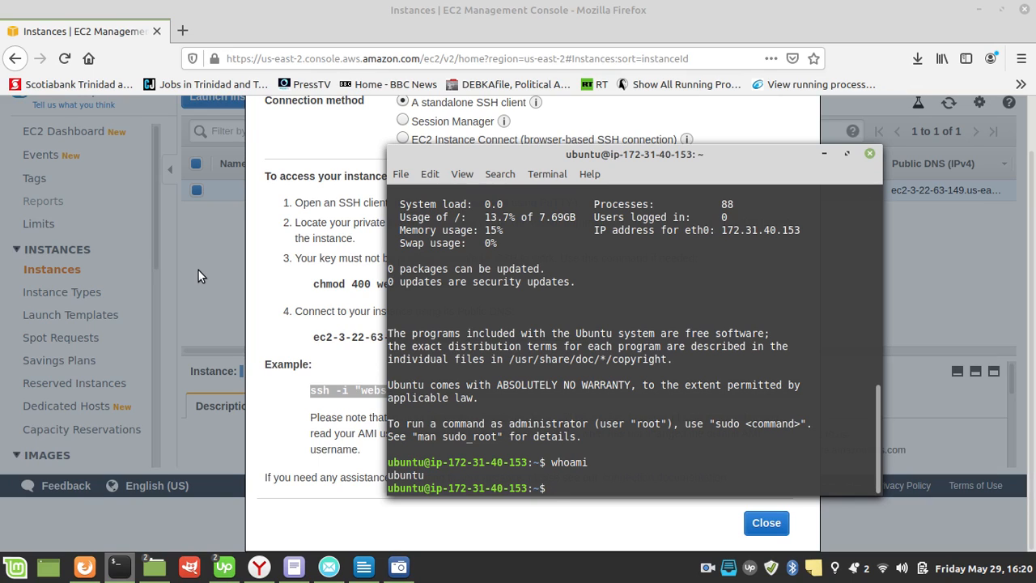
Step: Display the server's kernel and system information with uname -a
type("uname -a")
key("Return")
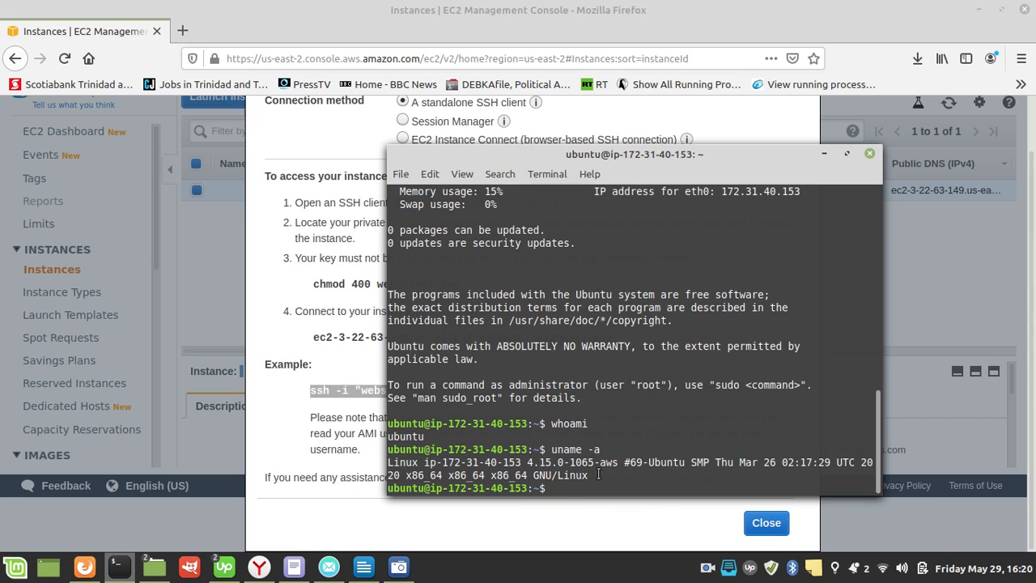
Step: Display the server's Ubuntu release details with lsb_release -a
type("la")
type("b")
type("_release ")
type("-a")
key("Return")
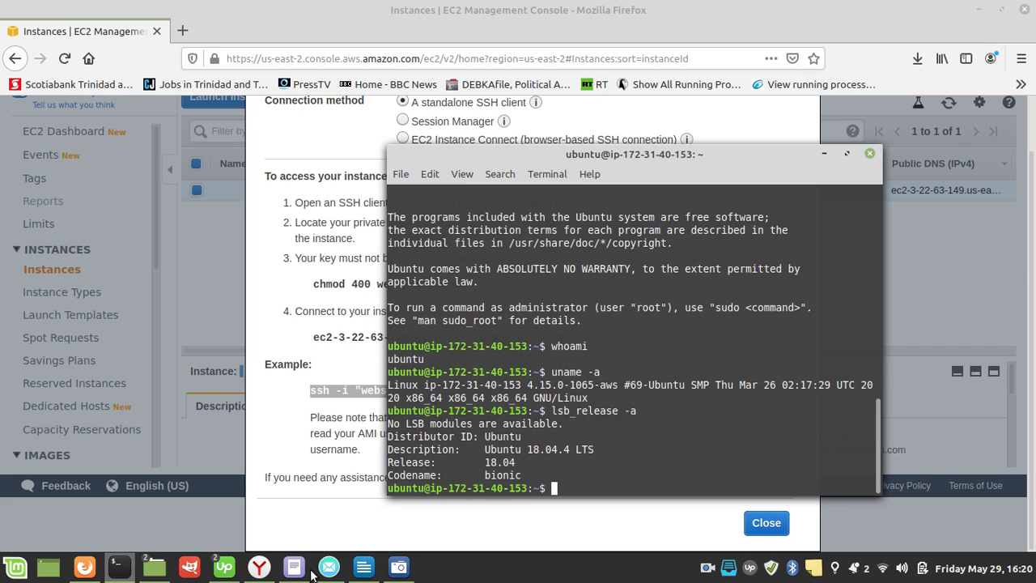
Step: Check the EC2 overview list in LibreOffice Writer, and reload the signed-out IAM console in the Yandex browser
left_click(357, 575)
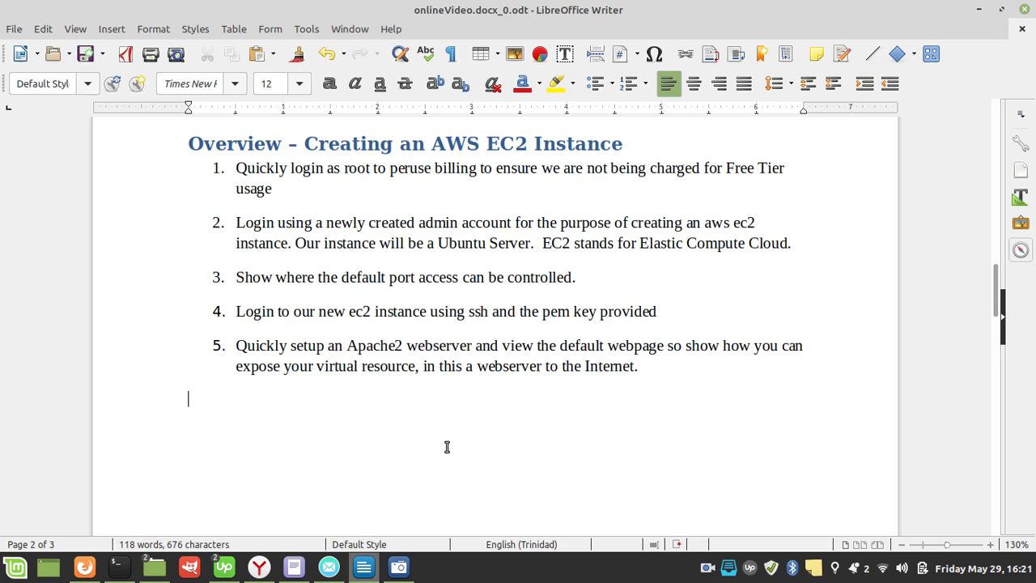
left_click(123, 580)
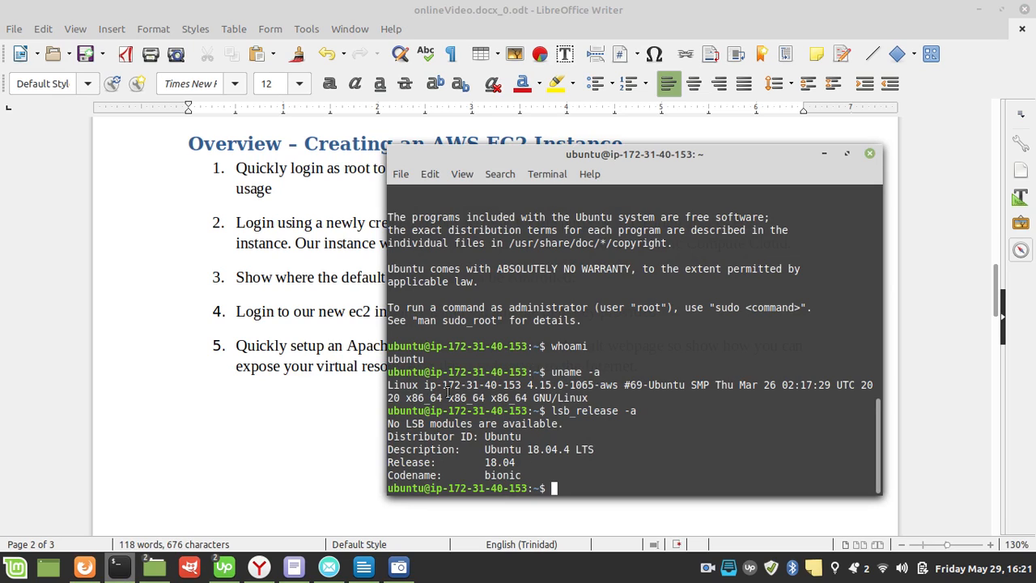
left_click(260, 570)
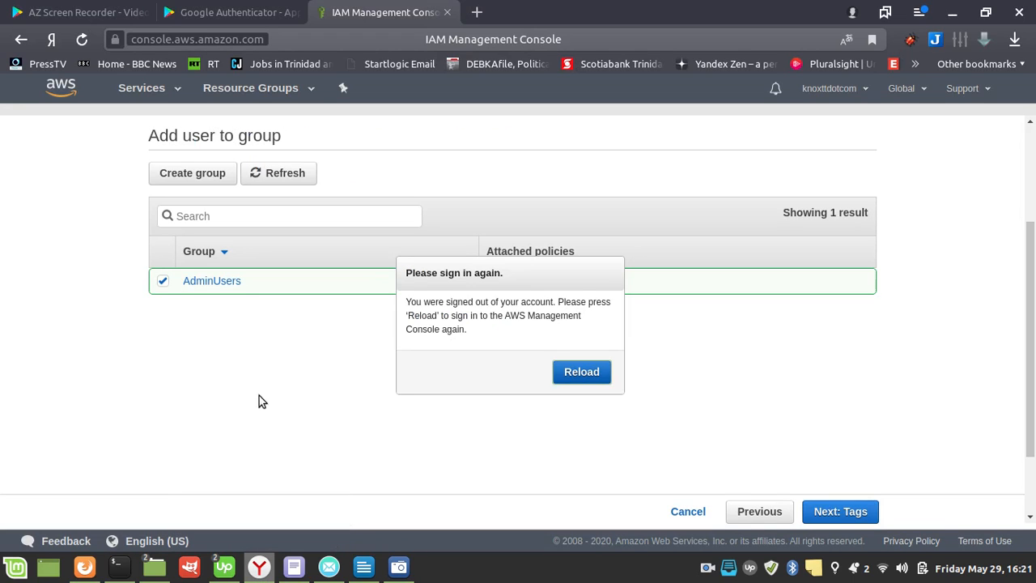
left_click(599, 378)
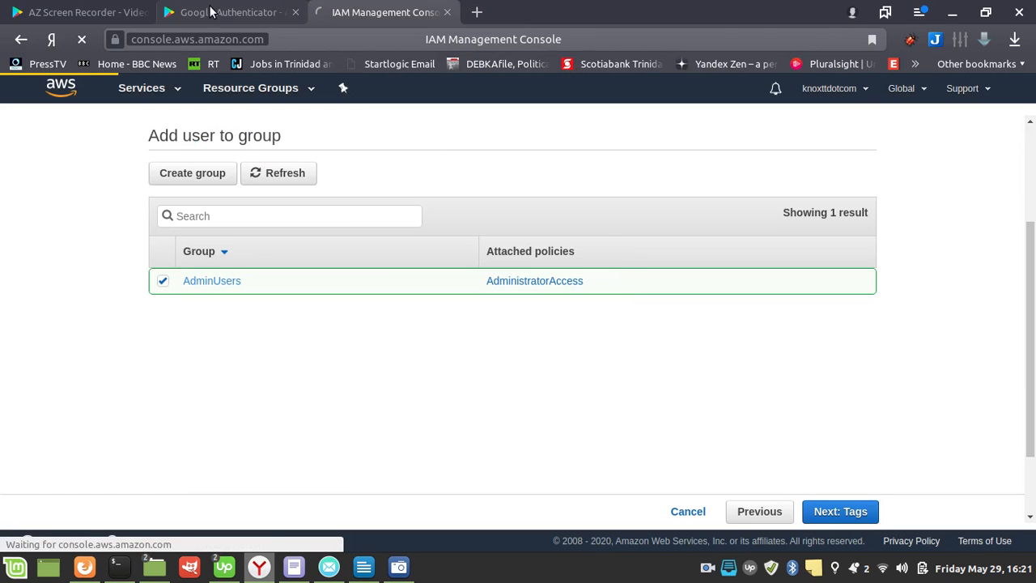
Step: Review the connection instructions in Firefox and the EC2 overview list in LibreOffice Writer, and return to the terminal
left_click(84, 567)
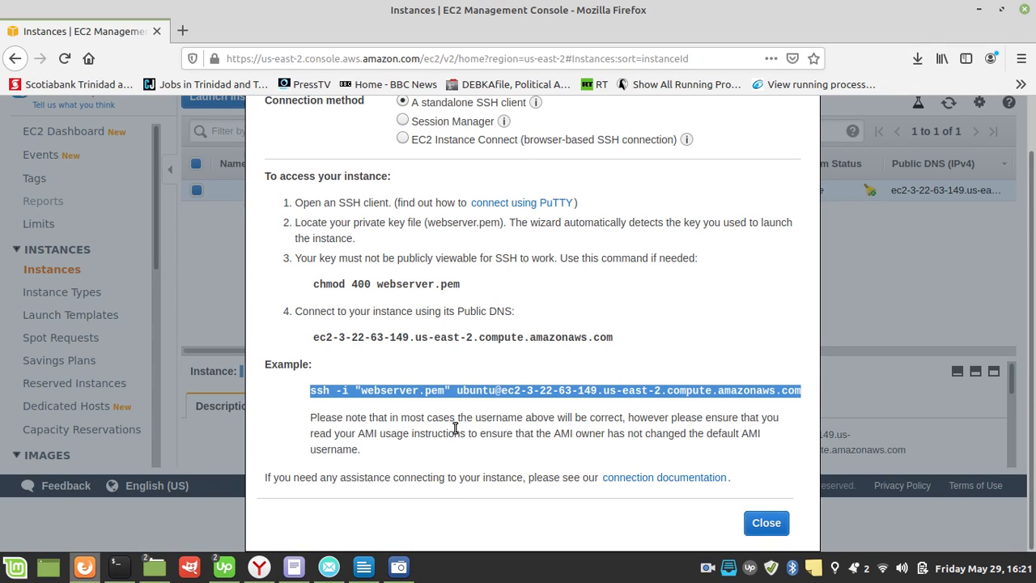
left_click(372, 568)
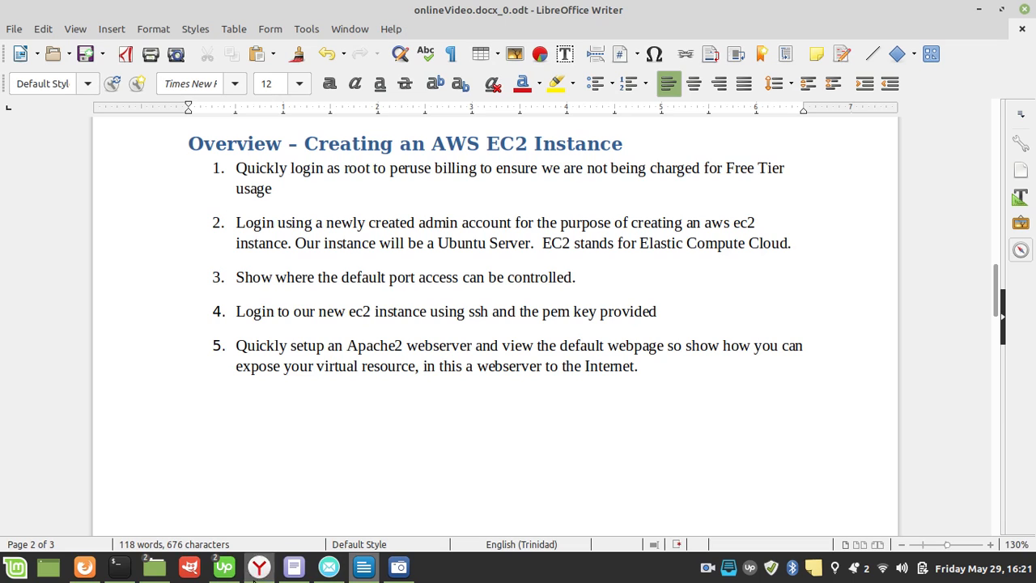
mouse_move(119, 567)
left_click(142, 493)
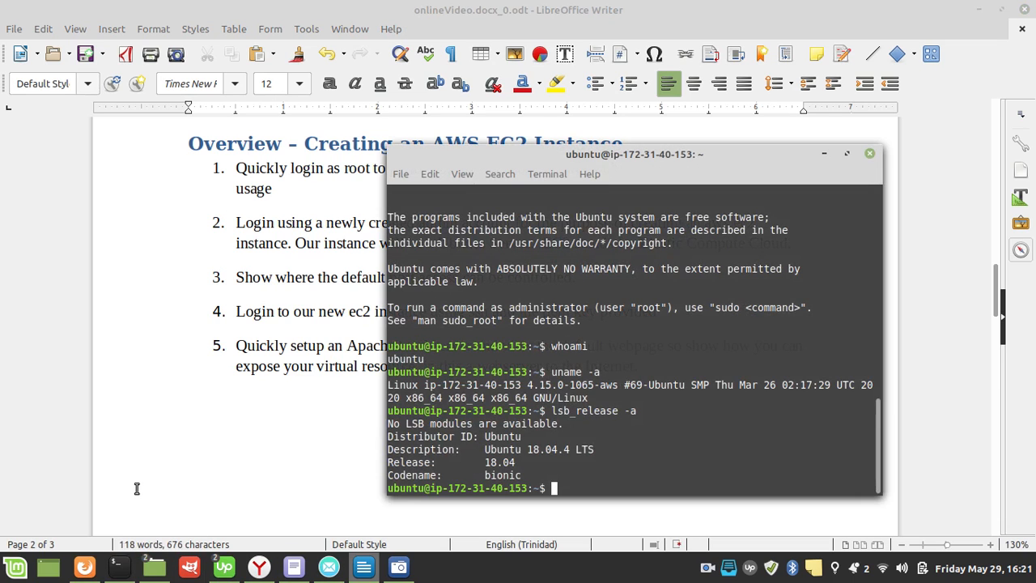
type("sudo")
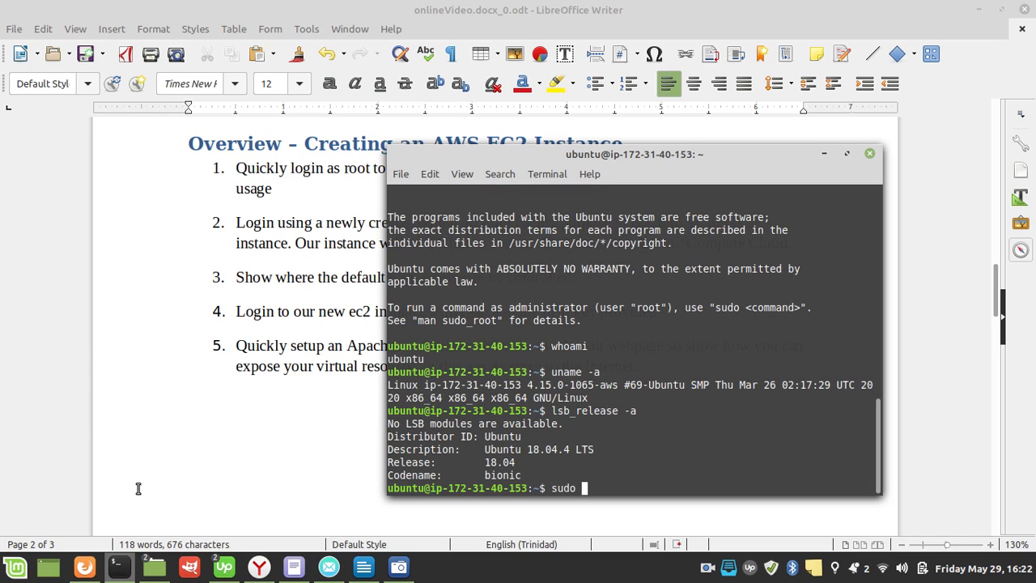
type("apt-")
key("BackSpace")
type("install")
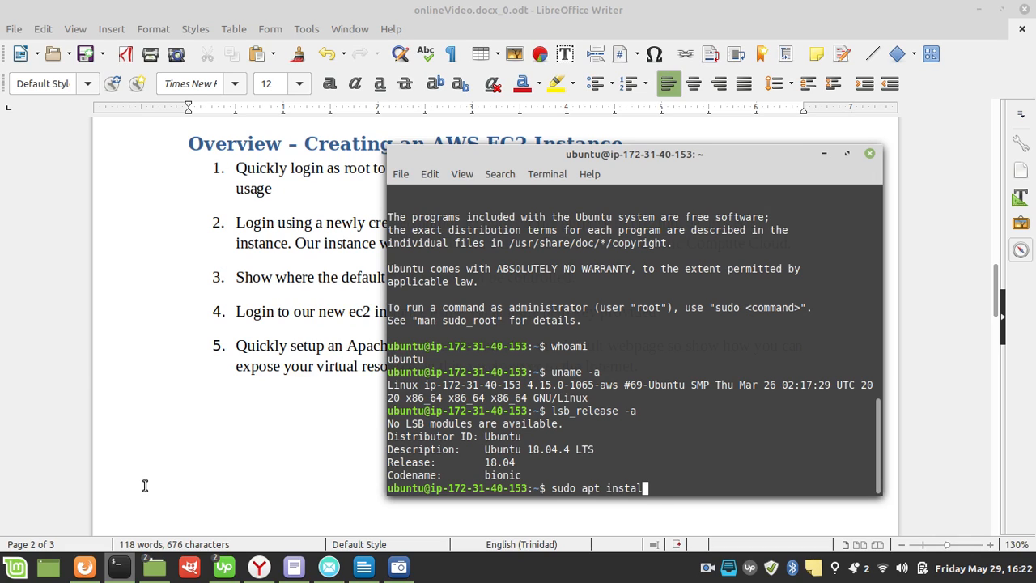
key("BackSpace")
key("BackSpace")
key("BackSpace")
key("BackSpace")
key("BackSpace")
key("BackSpace")
key("BackSpace")
key("BackSpace")
key("BackSpace")
key("BackSpace")
key("BackSpace")
key("BackSpace")
key("BackSpace")
key("BackSpace")
key("BackSpace")
key("BackSpace")
Step: Search the server's package repositories with apt-cache search apache2 and look through the results
type("apt-cac")
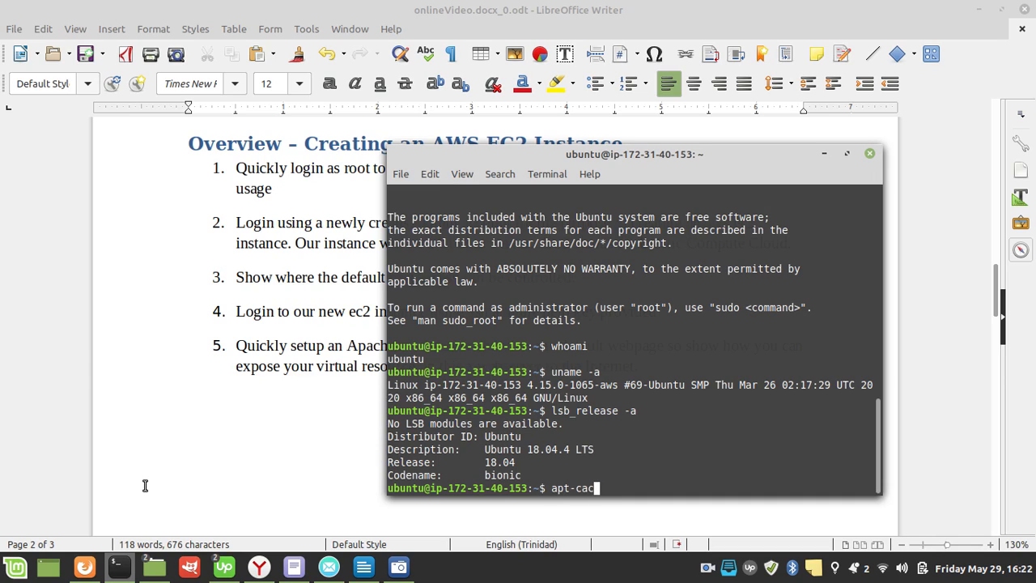
type("he search apache2")
key("Return")
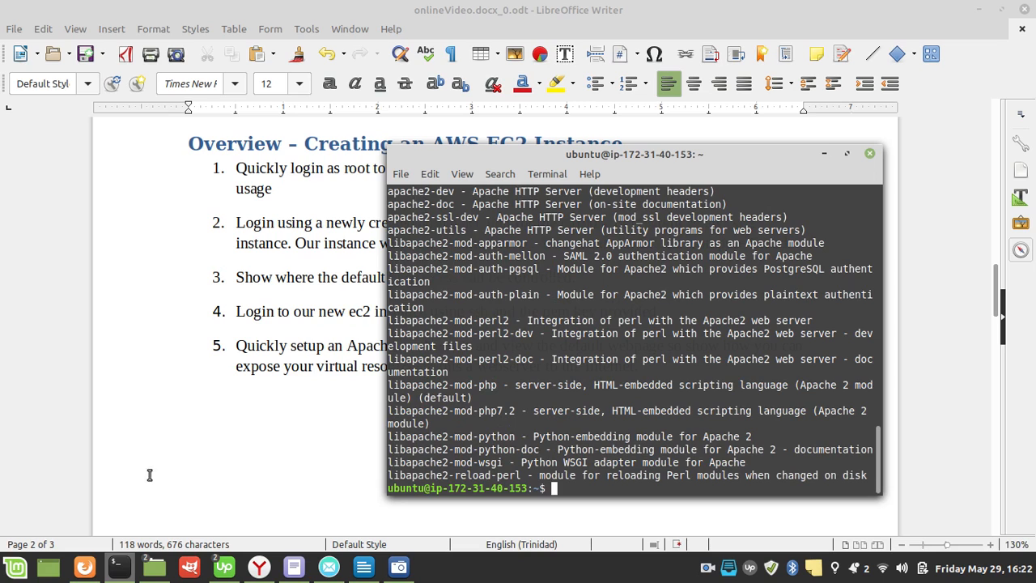
scroll(466, 343, "up", 3)
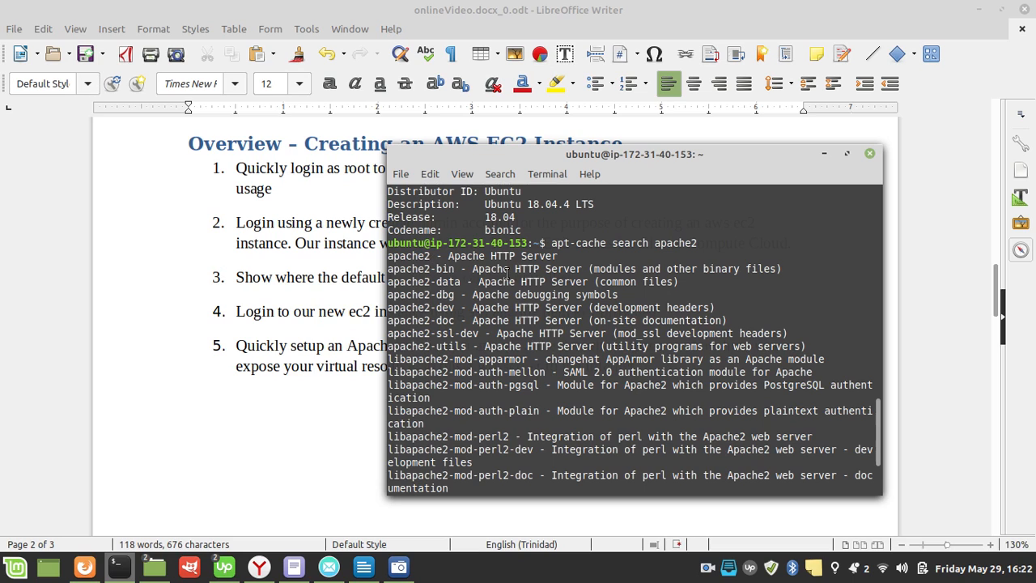
Step: Reset the terminal and install the Apache2 package with sudo apt install apache2 -y
type("reset")
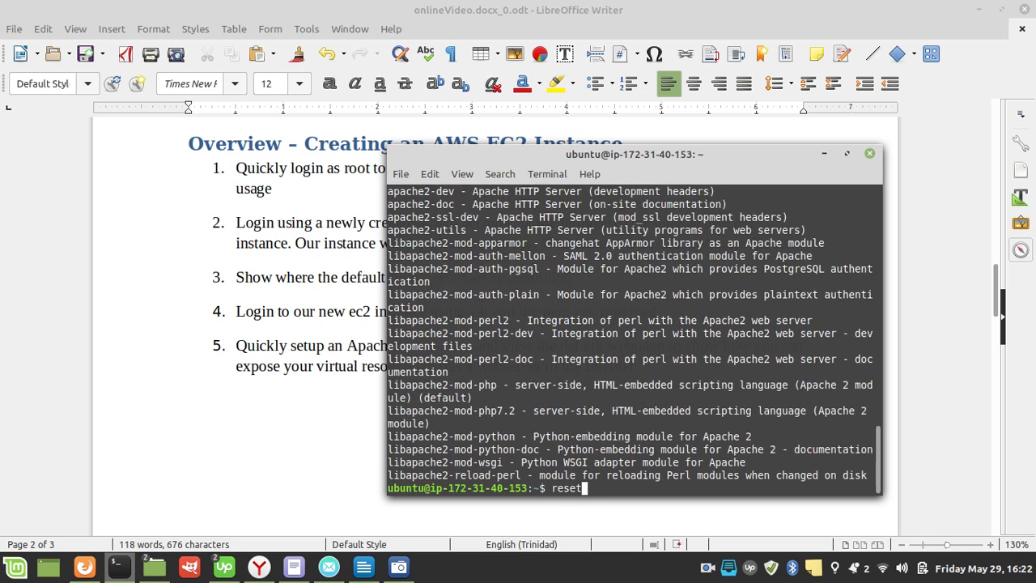
key("Return")
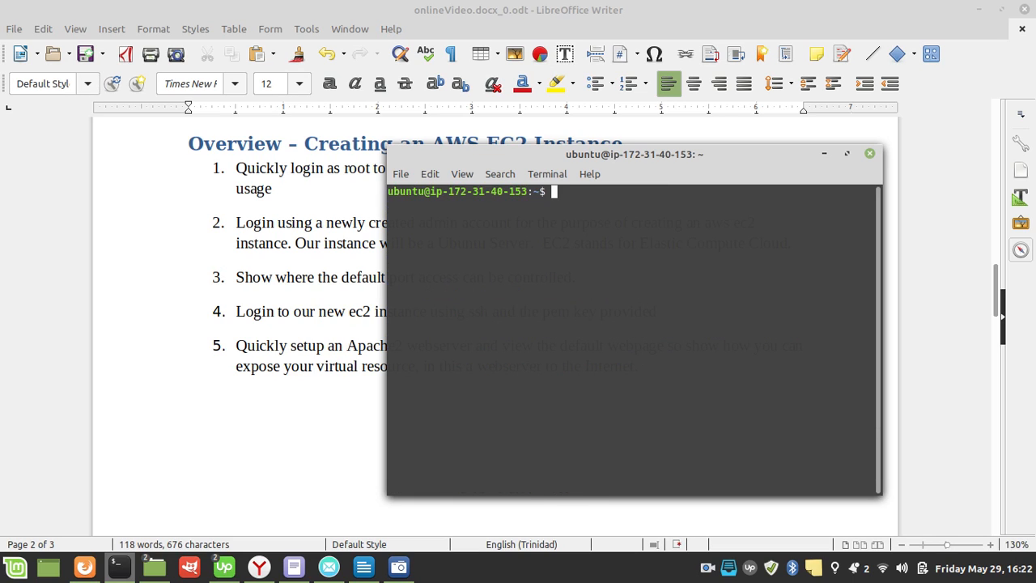
type("a")
key("BackSpace")
type("sudo apt install apa")
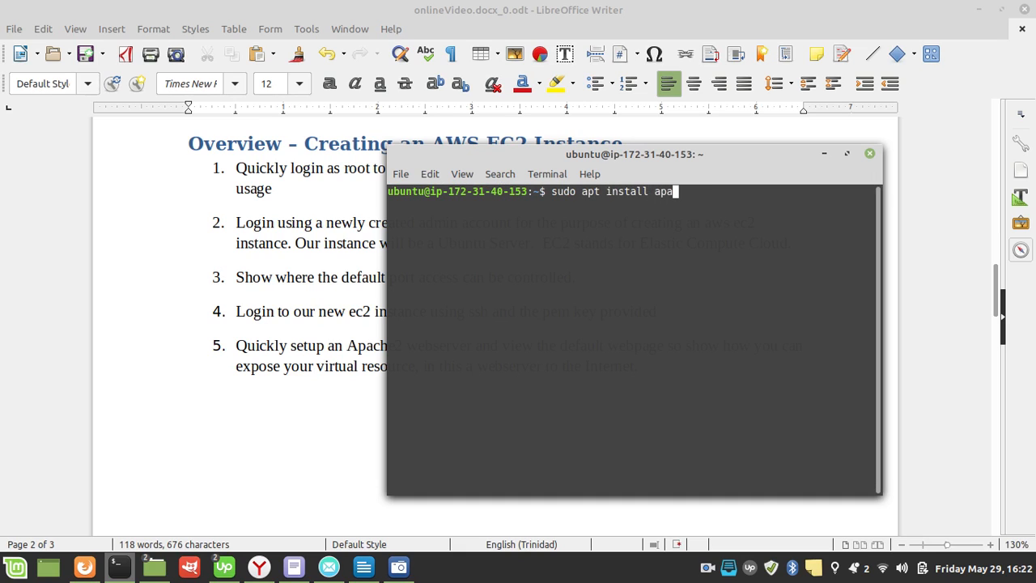
type("che2")
type(" [")
type("-y")
key("Return")
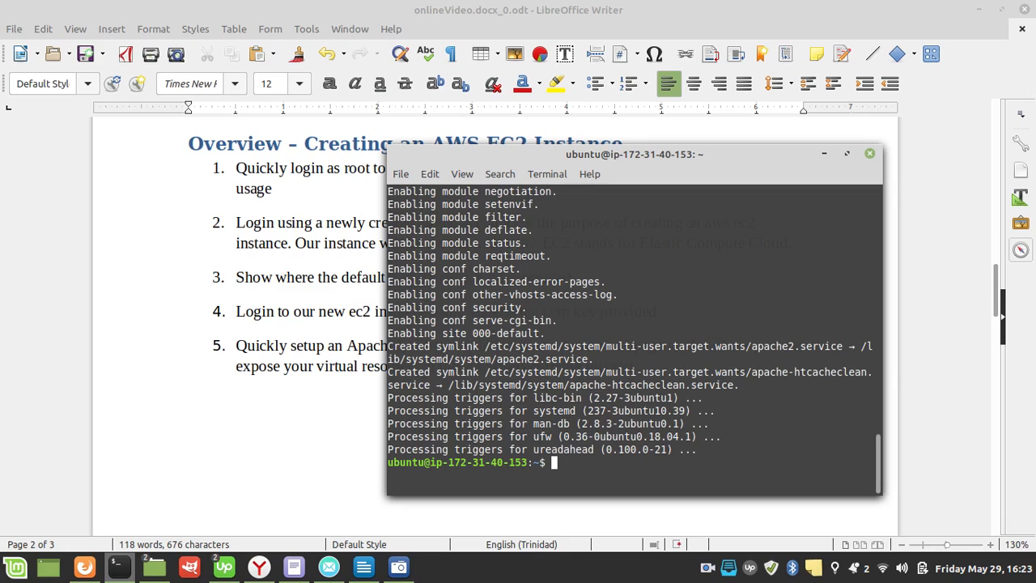
Step: Check the webserver's service state with systemctl status apache2 and return to the prompt
type("systemctl status apache")
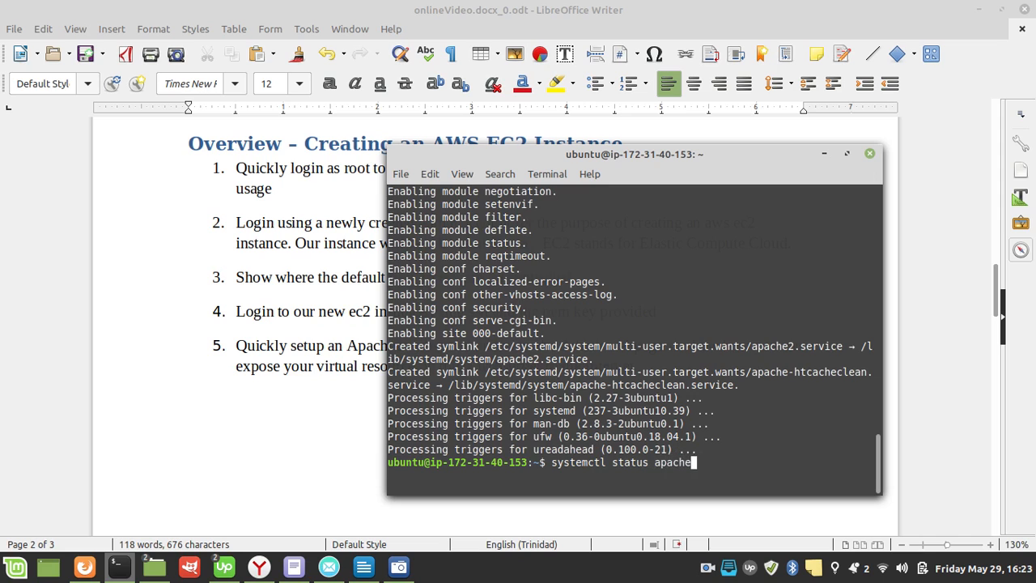
type("2")
key("Return")
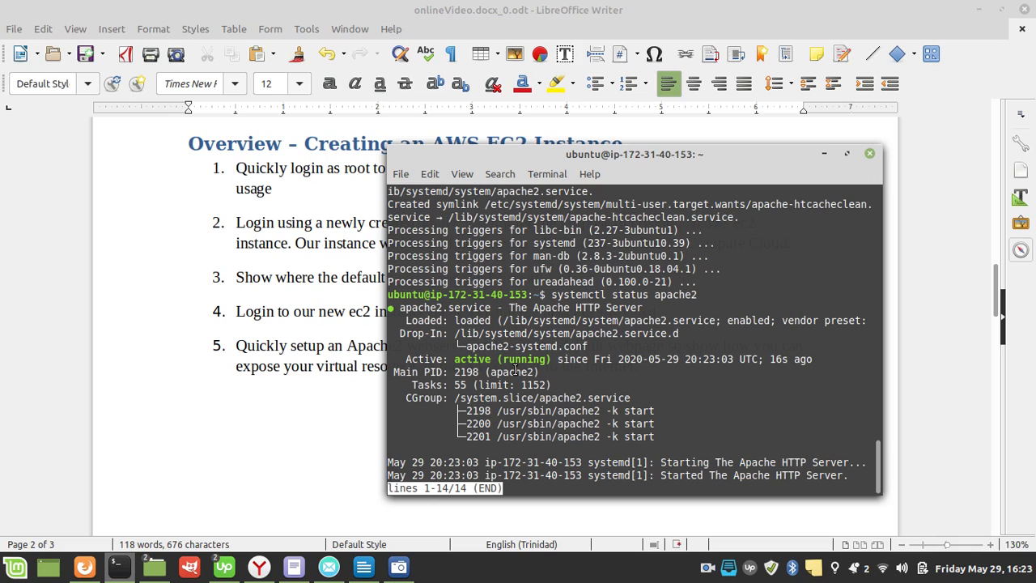
key("q")
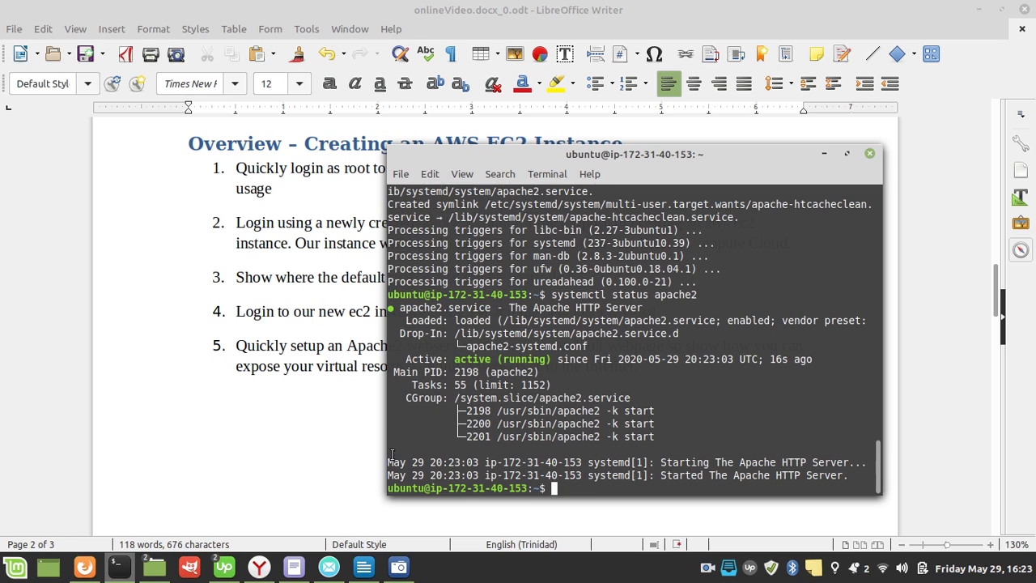
Step: Copy the instance's Public DNS from the connection instructions in Firefox and view that address in a new browser tab
mouse_move(87, 570)
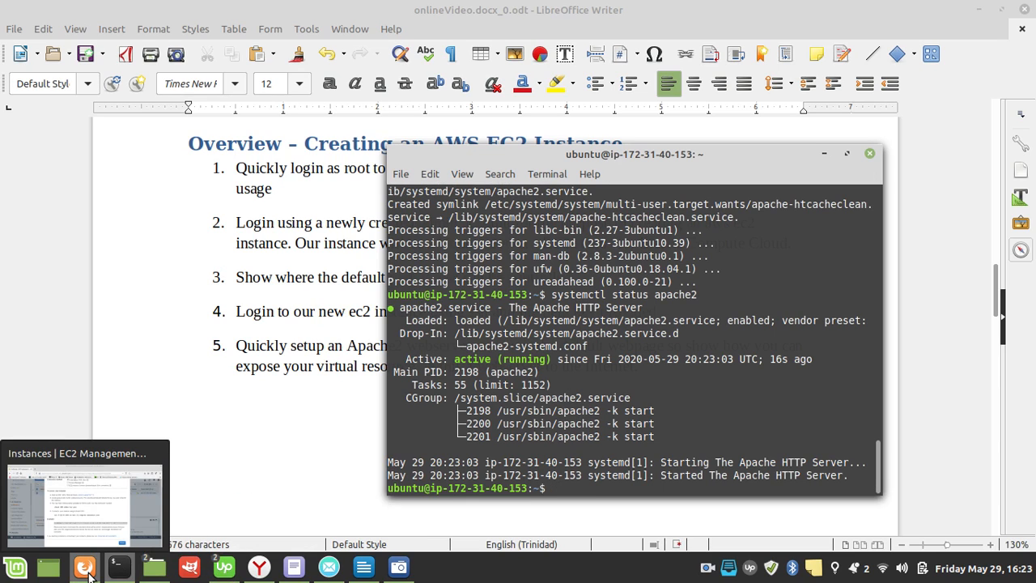
left_click(88, 570)
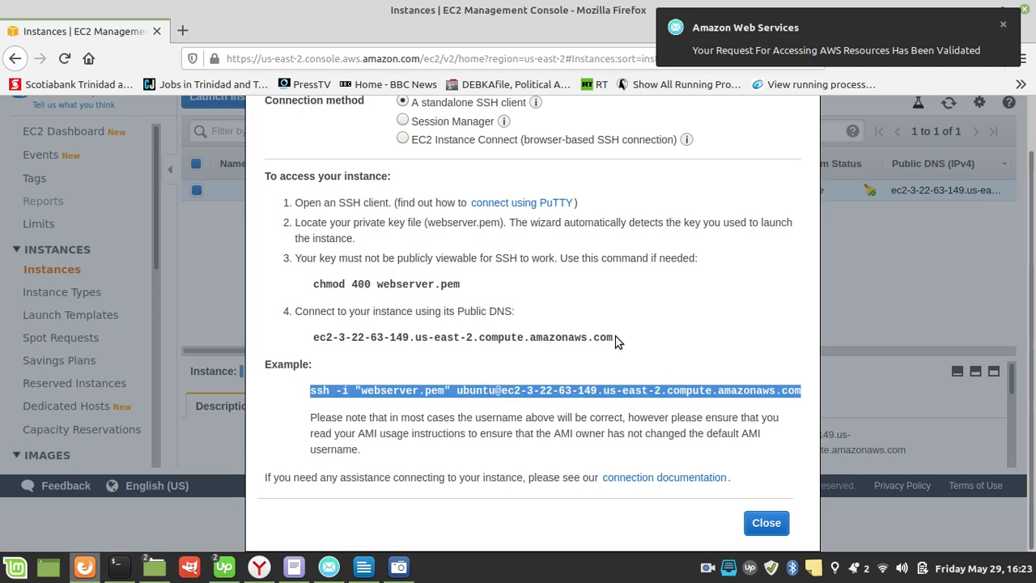
left_click_drag(618, 339, 309, 345)
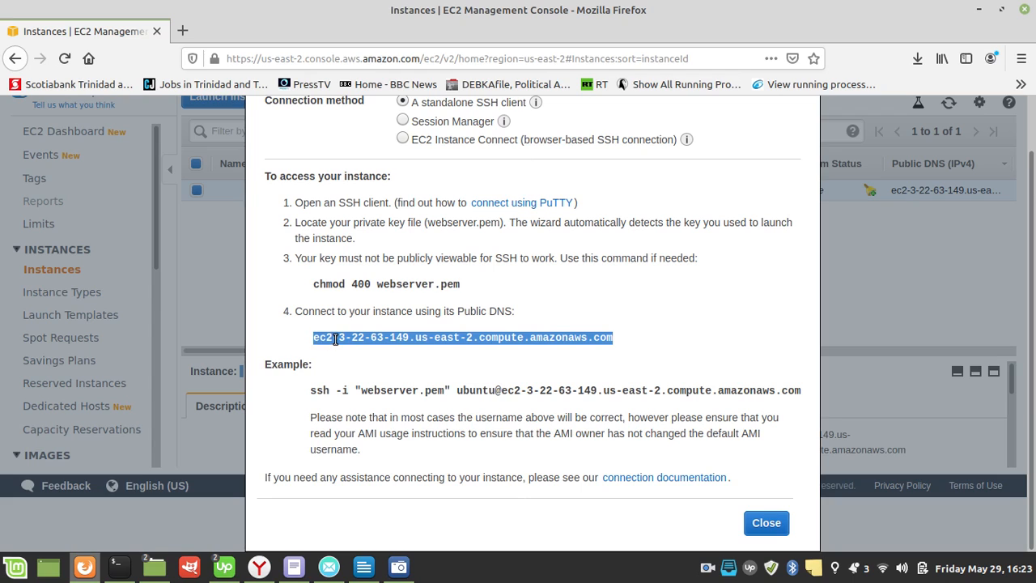
right_click(335, 340)
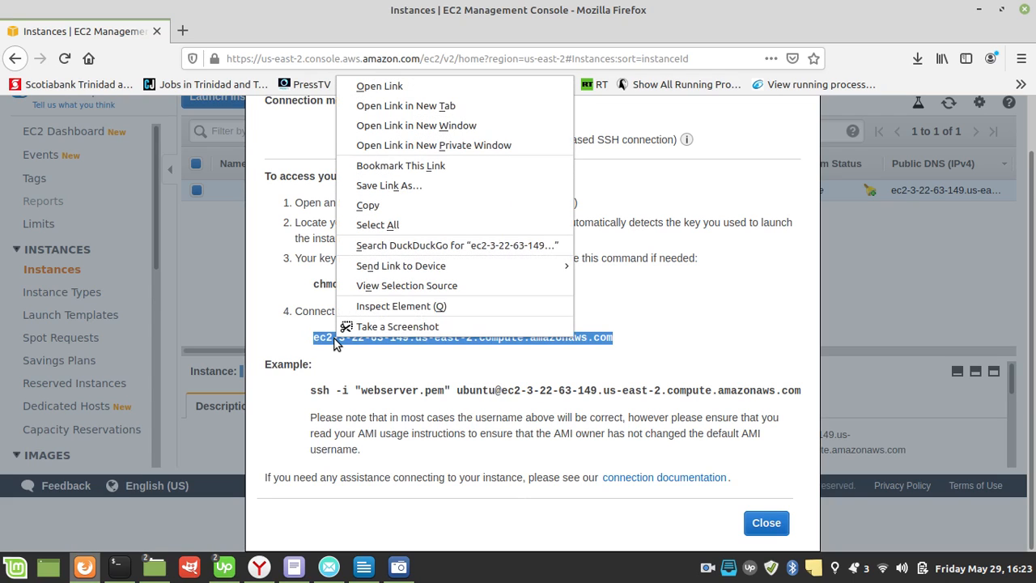
left_click(380, 204)
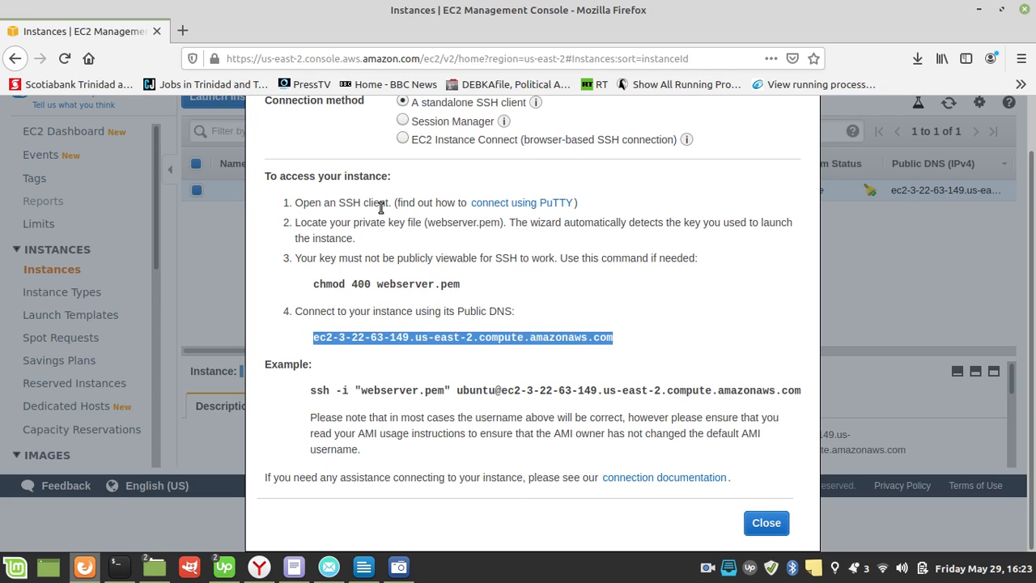
left_click(187, 34)
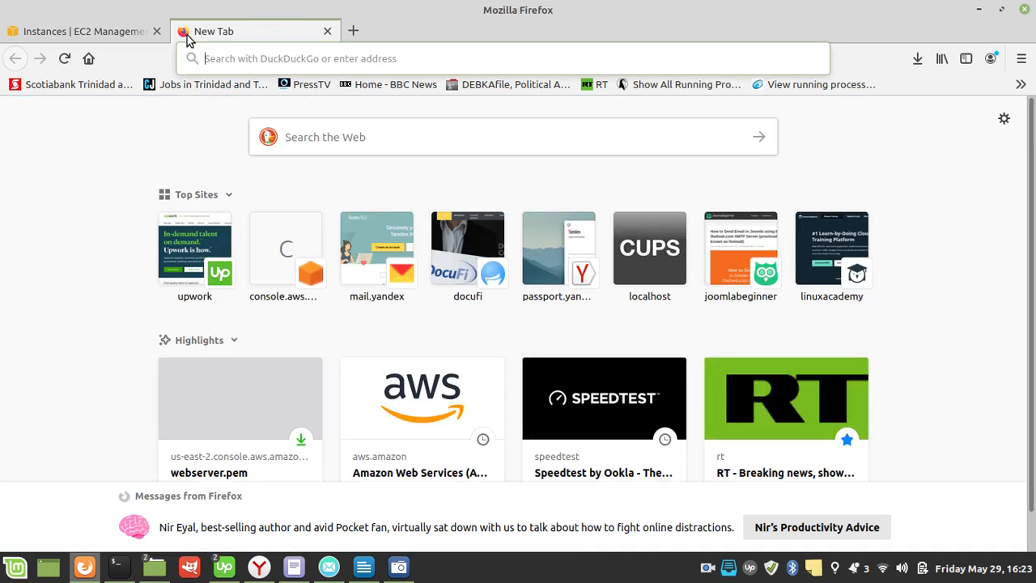
key("ctrl+v")
key("Return")
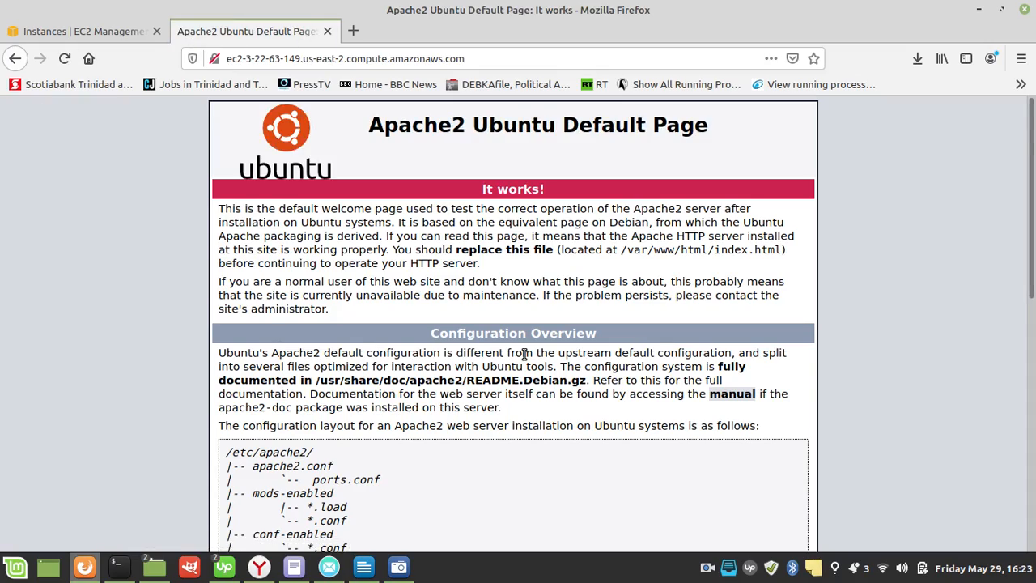
scroll(525, 351, "down", 2)
scroll(480, 507, "down", 6)
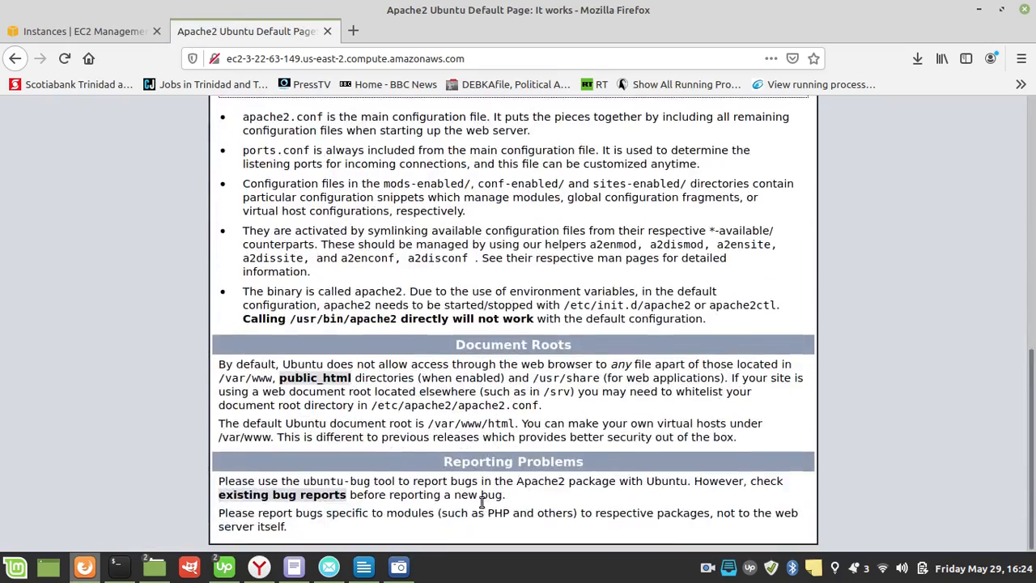
scroll(480, 507, "up", 3)
scroll(480, 507, "up", 5)
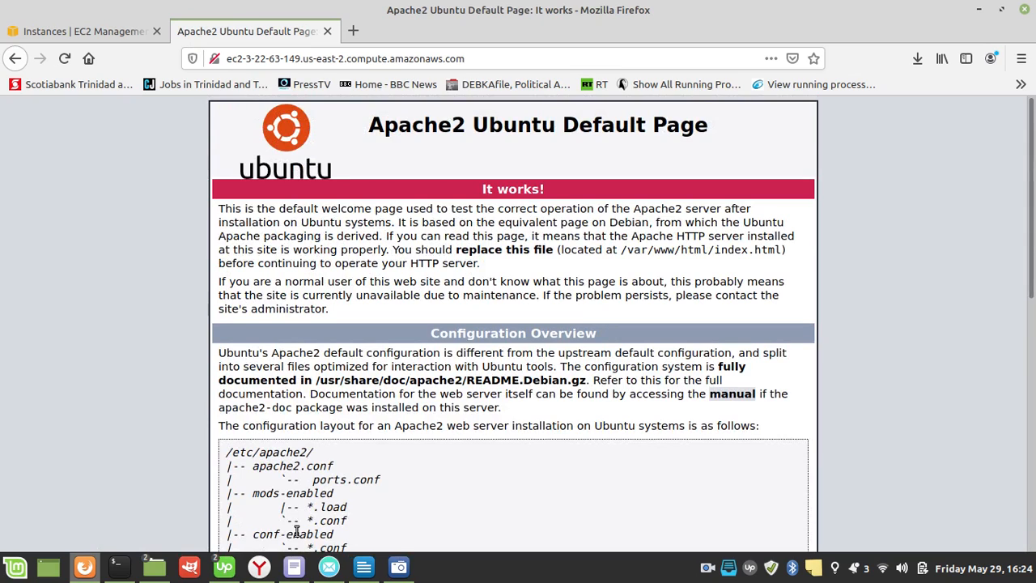
Step: Switch to the terminal and write the command sudo touch /var/www/html/test.html without running it
mouse_move(146, 571)
mouse_move(114, 580)
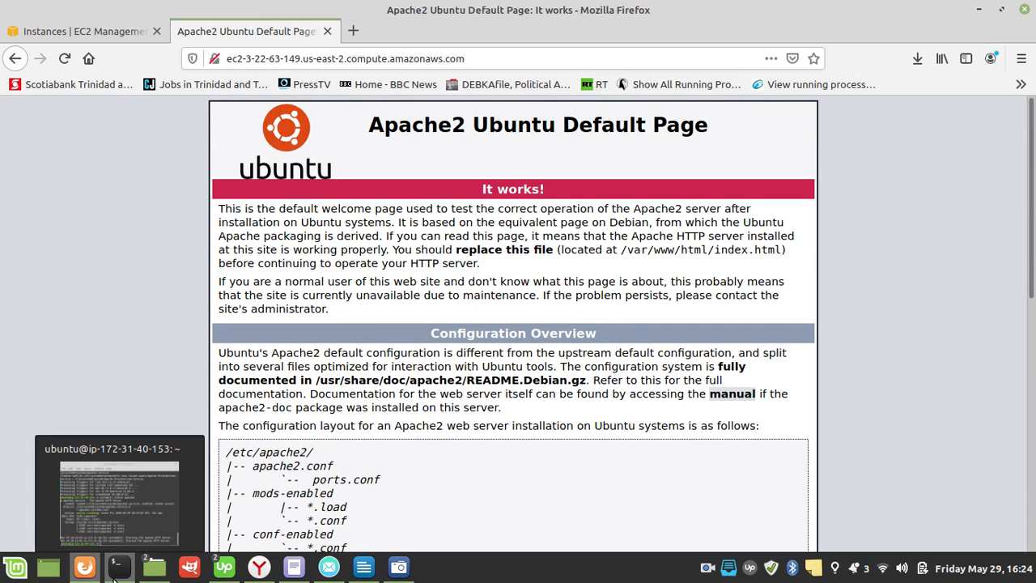
left_click(100, 519)
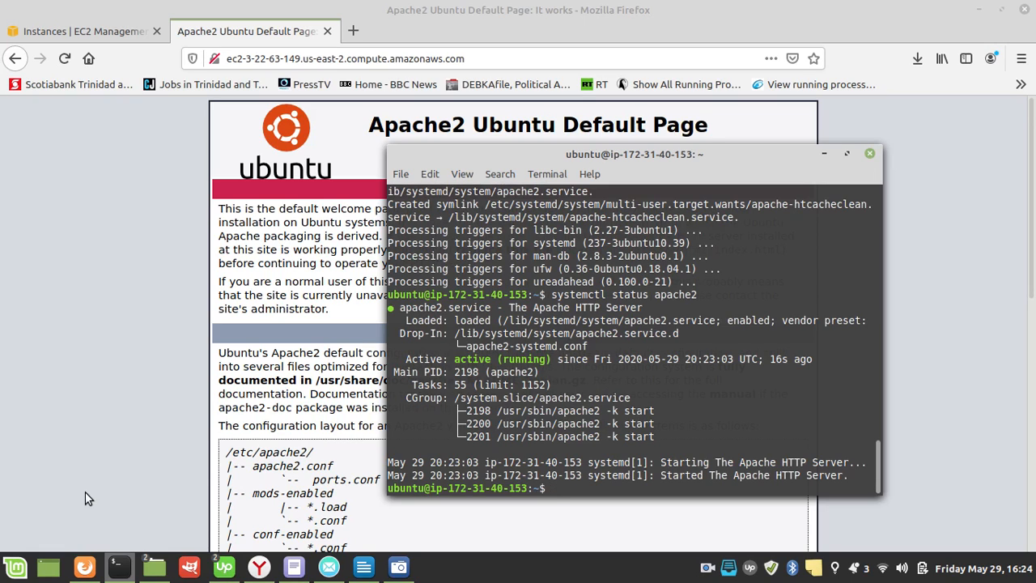
type("sudo")
type(" mkd")
key("BackSpace")
key("BackSpace")
key("BackSpace")
key("BackSpace")
type("touch /var/www/h")
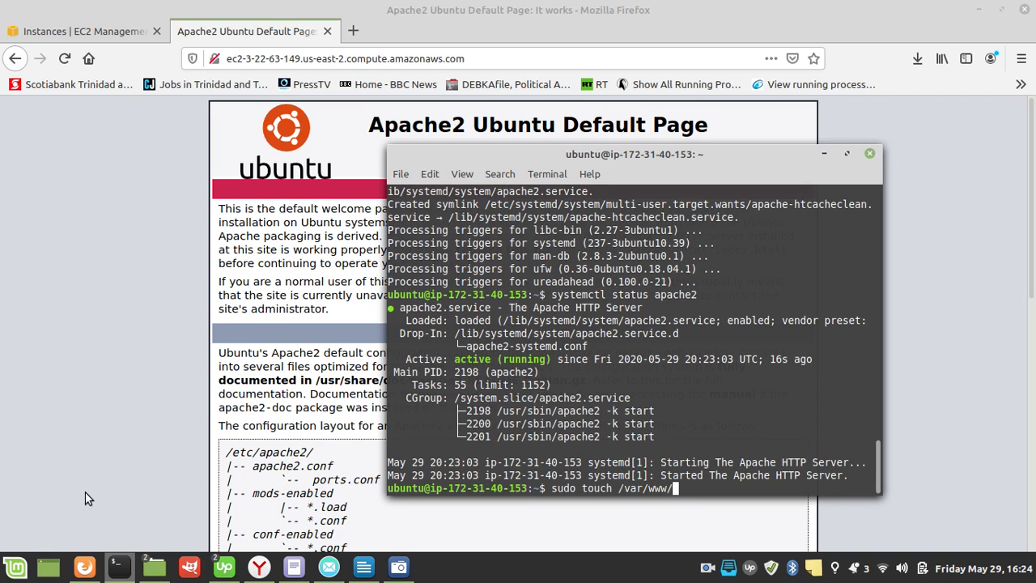
key("Tab")
type("text")
key("BackSpace")
key("BackSpace")
type("st.html")
Step: Replace touch with vi in the prepared command and run it to open /var/www/html/test.html for editing
key("Left")
key("Left")
key("Left")
key("Left")
key("Left")
key("Left")
key("Left")
key("Left")
key("Left")
key("Left")
key("Left")
key("Left")
key("Left")
key("Left")
key("Left")
key("Left")
key("Left")
key("Left")
key("Left")
key("Left")
key("Right")
key("Right")
key("Delete")
key("Delete")
key("Delete")
key("Delete")
key("Delete")
type("vi")
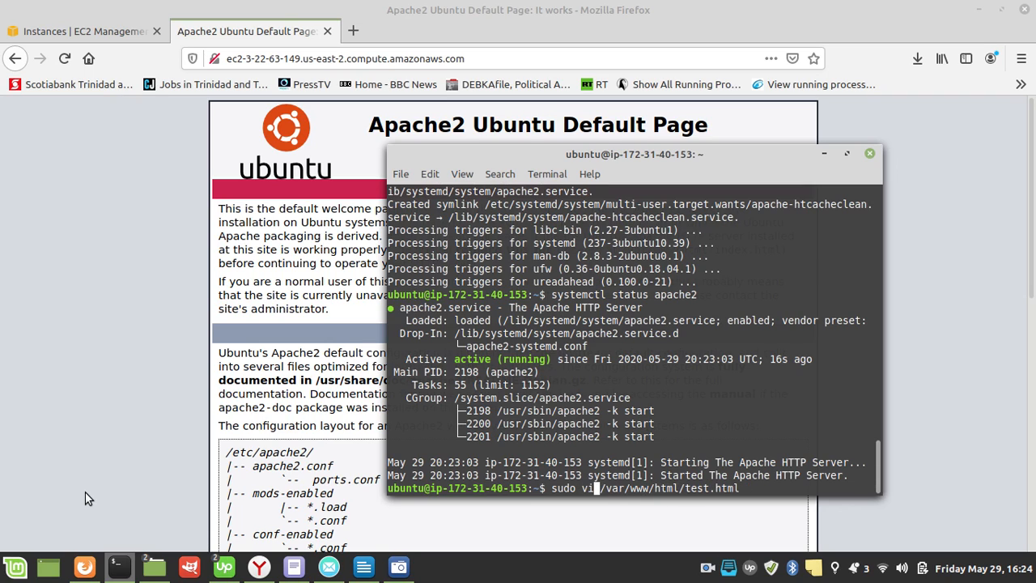
key("Right")
key("Right")
key("Right")
key("Right")
key("Right")
key("Right")
key("Right")
key("Right")
key("Right")
key("Right")
key("Right")
key("Right")
key("Right")
key("Right")
key("Right")
key("Right")
key("Right")
key("Right")
key("Right")
key("Right")
key("Return")
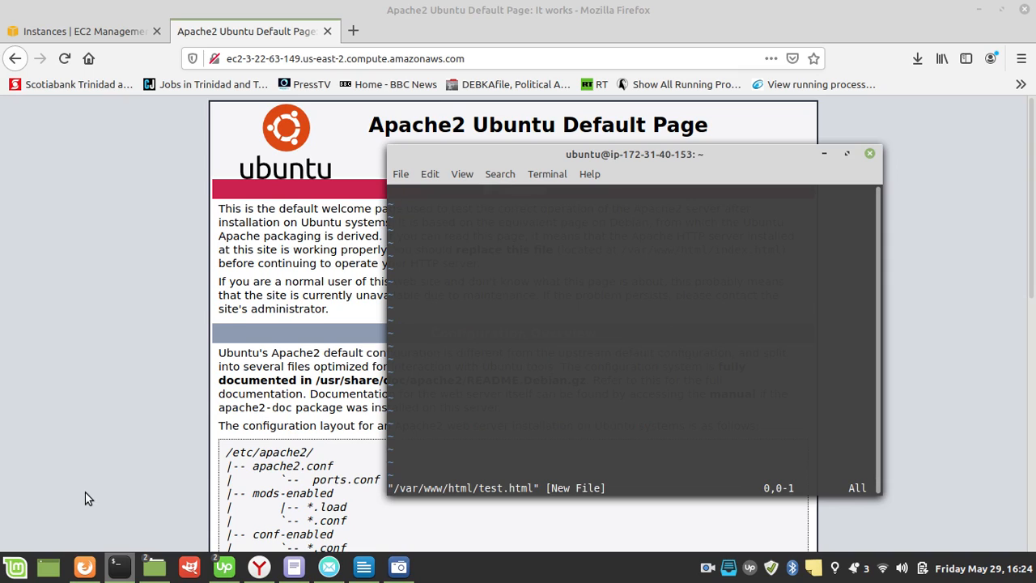
Step: Enter insert mode in the vi editor and write the opening <html> tag on the first line
key("i")
key("Return")
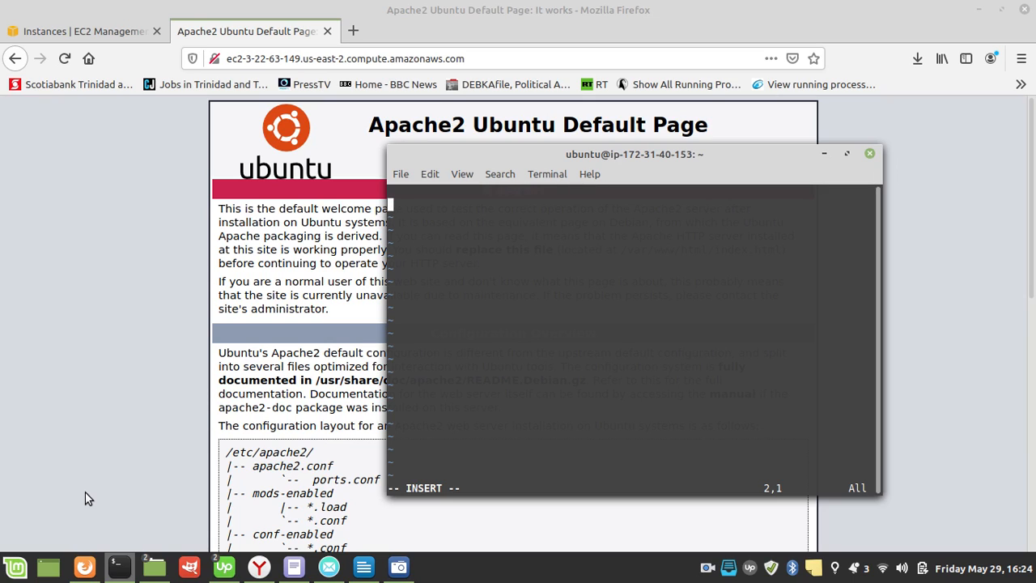
type("<")
key("BackSpace")
key("BackSpace")
type("<html>")
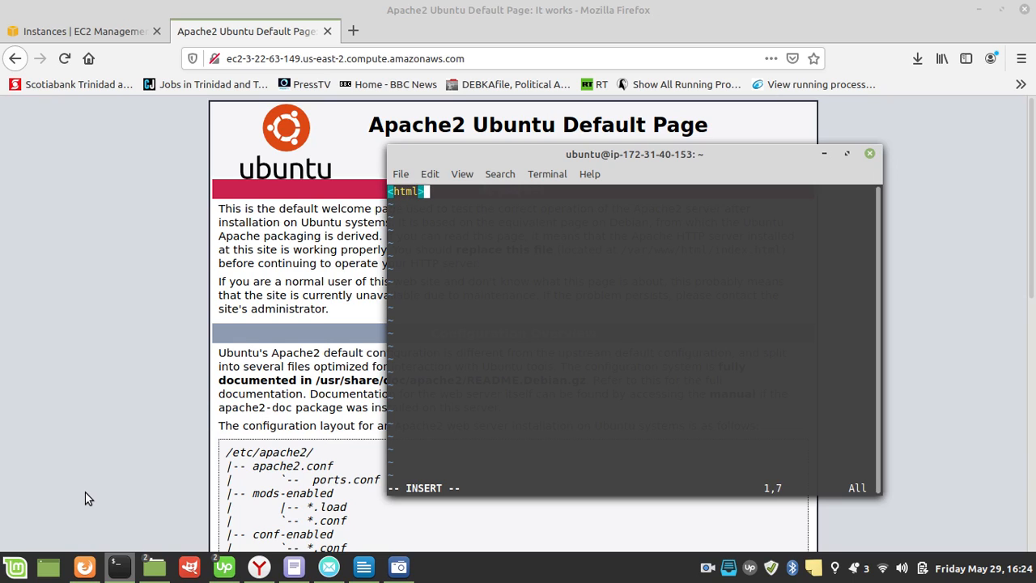
Step: Add the line <title>Testing New Instance</title> below the opening html tag
key("Return")
key("Tab")
key("BackSpace")
type("<title>")
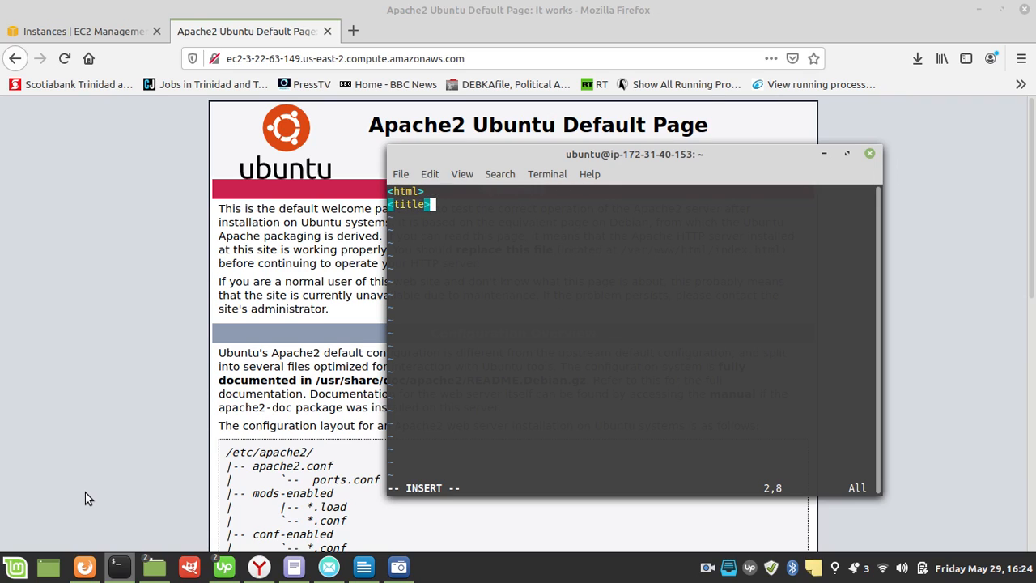
type("Testing ")
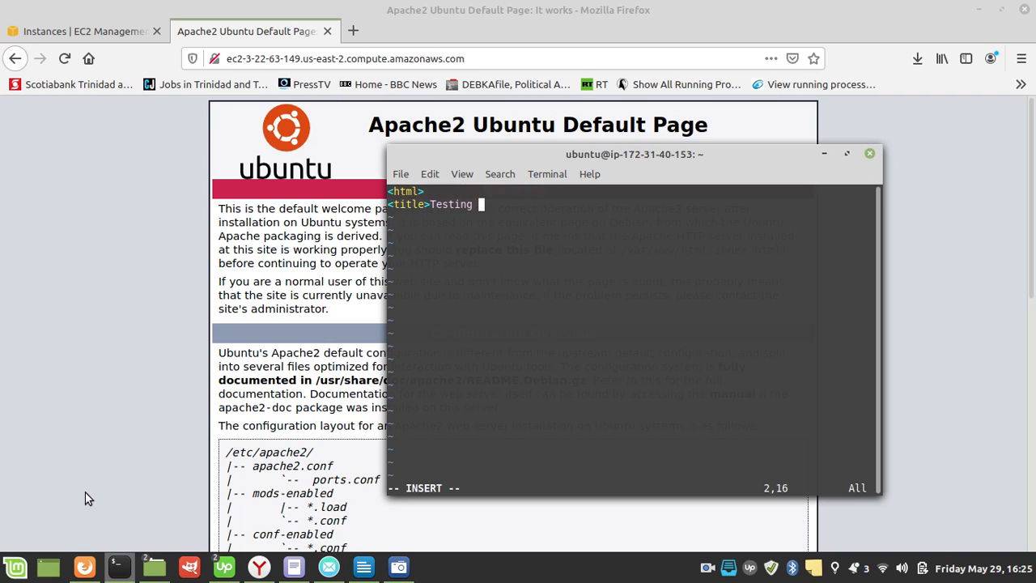
type("New Instanc")
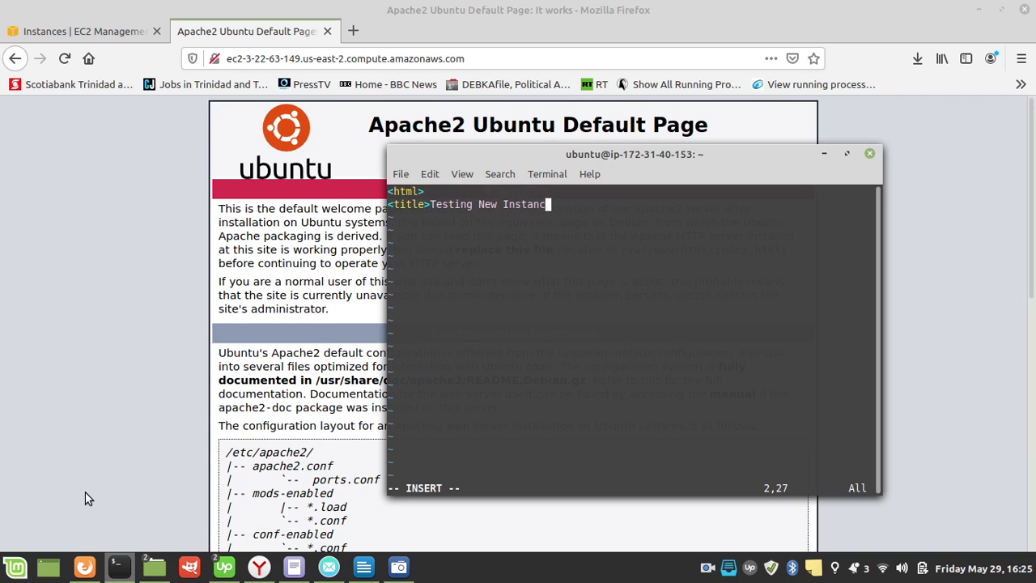
type("e</title>")
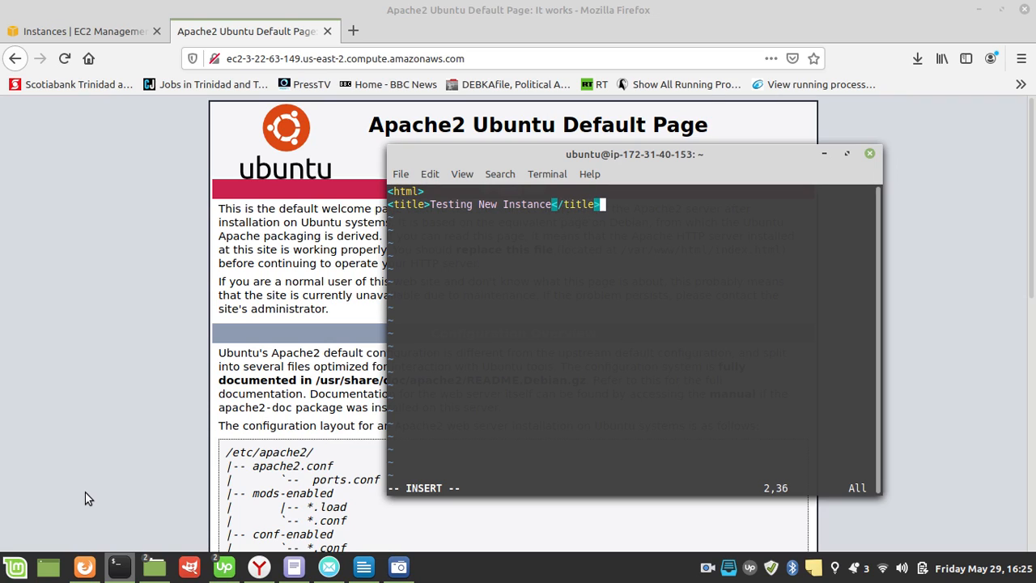
Step: Insert an opening <head> tag on its own line between the <html> tag and the title line
key("Up")
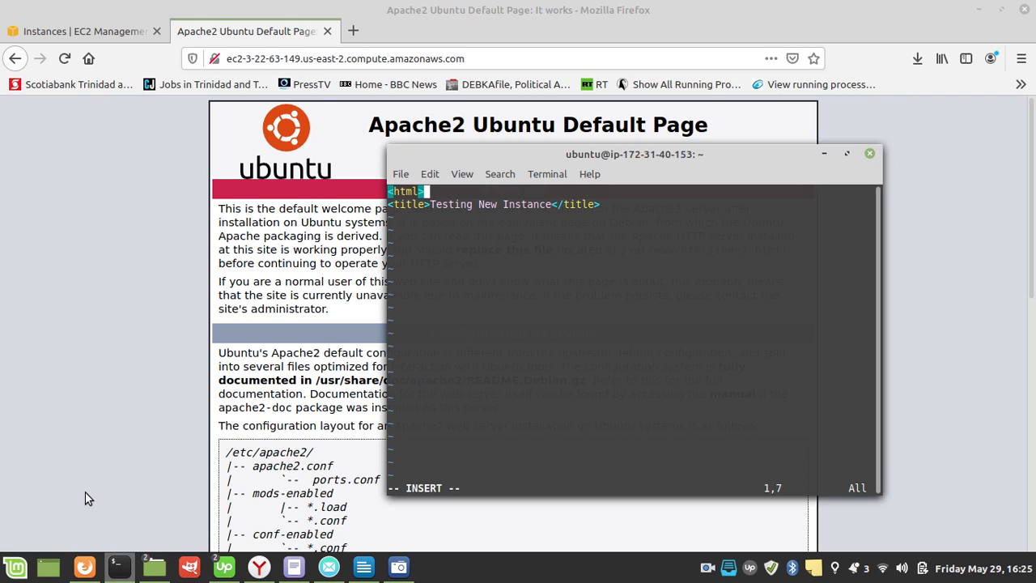
key("Return")
key("Tab")
key("Left")
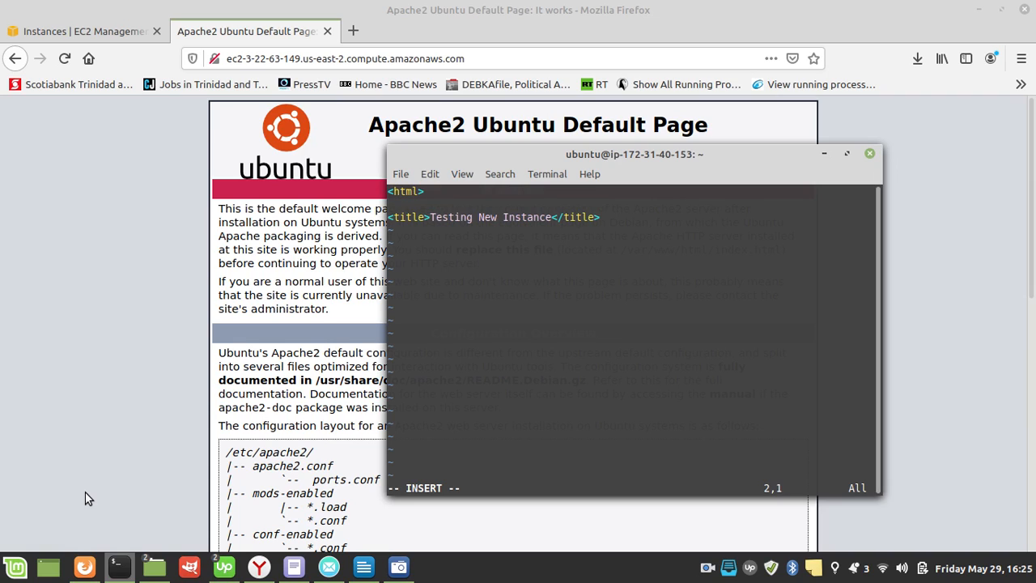
type("<head>")
Step: Add the closing </head> tag below the title line, followed by an opening <body> tag on the next line
key("Down")
key("Right")
key("Right")
key("Right")
key("Right")
key("Right")
key("Right")
key("Right")
key("Right")
key("Right")
key("Right")
key("Right")
key("Right")
key("Right")
key("Right")
key("Right")
key("Right")
key("Right")
key("Right")
key("Right")
key("Right")
key("Right")
key("Return")
type("</head>")
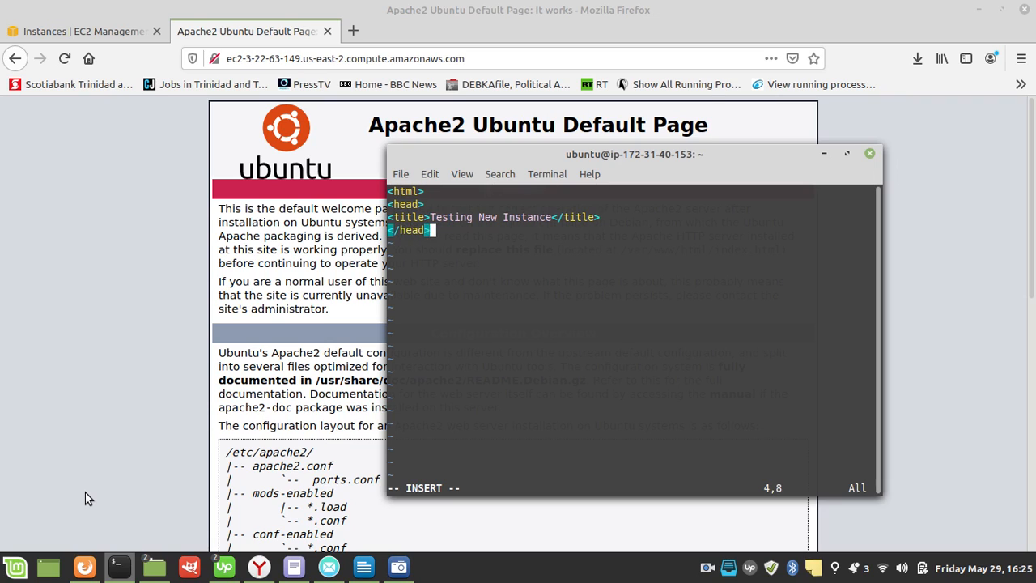
key("Return")
type("<body>")
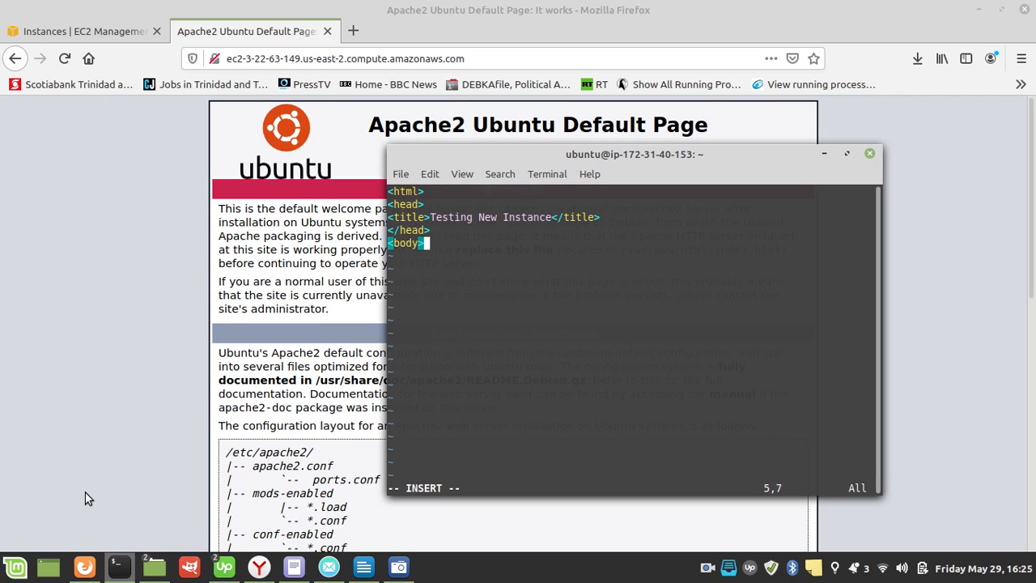
Step: Add the heading line <h2>This is our new instance on May 29 at 16:25</h2> below the body tag and leave insert mode
key("Return")
key("Tab")
key("BackSpace")
type("<h2>This ")
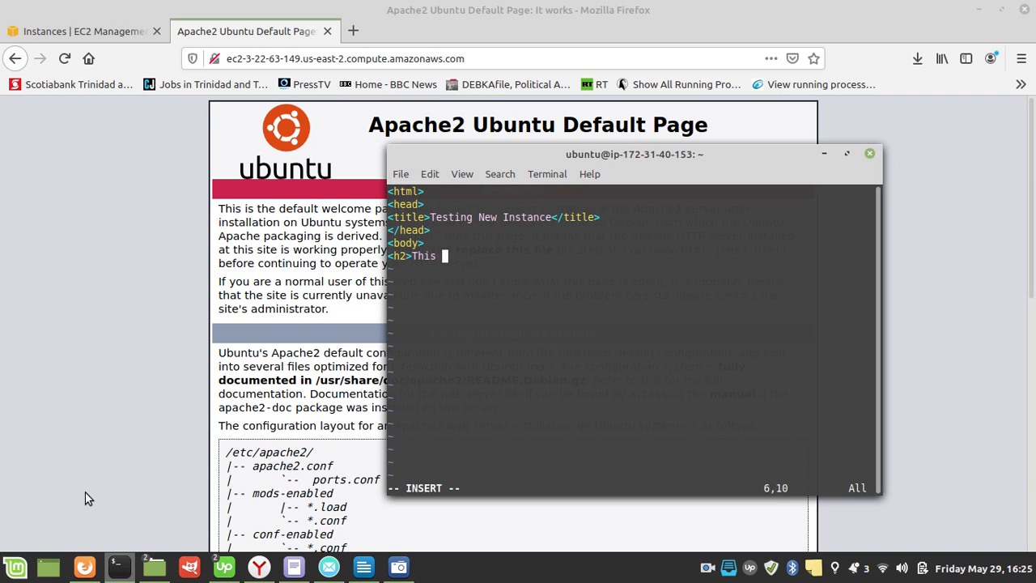
type("is our new instance on ")
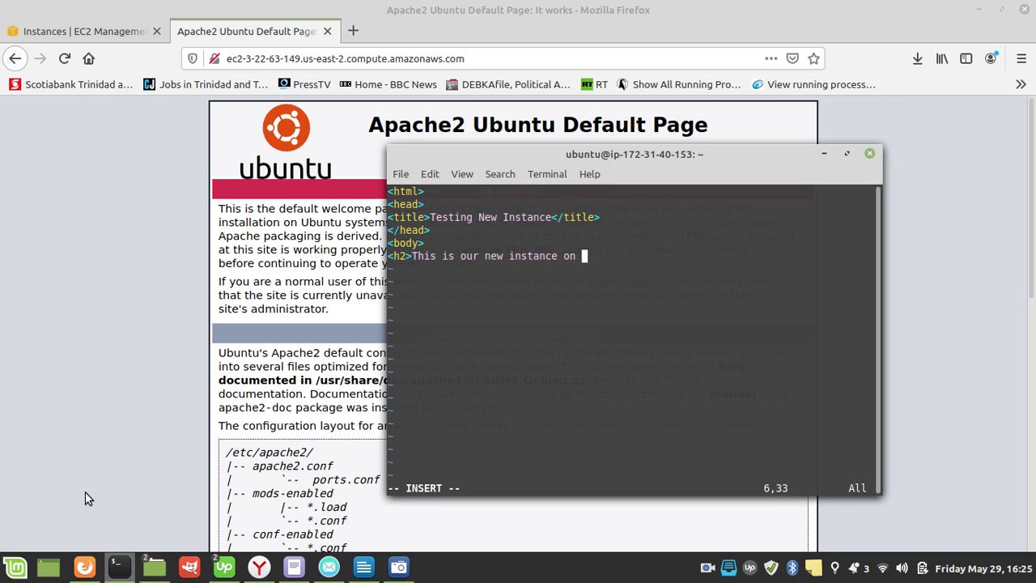
type("May 29 at 16:25")
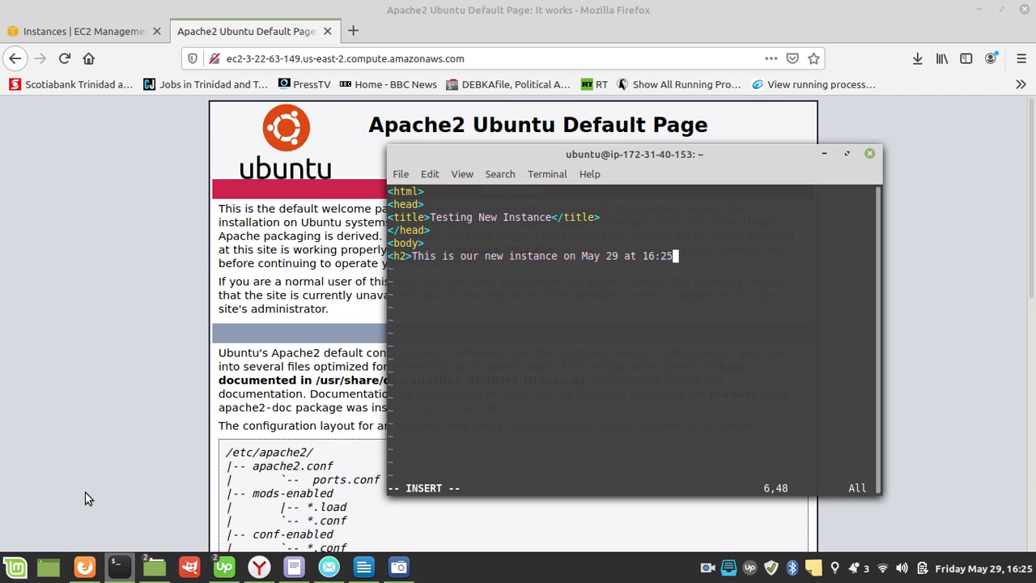
type("</h2>")
key("Escape")
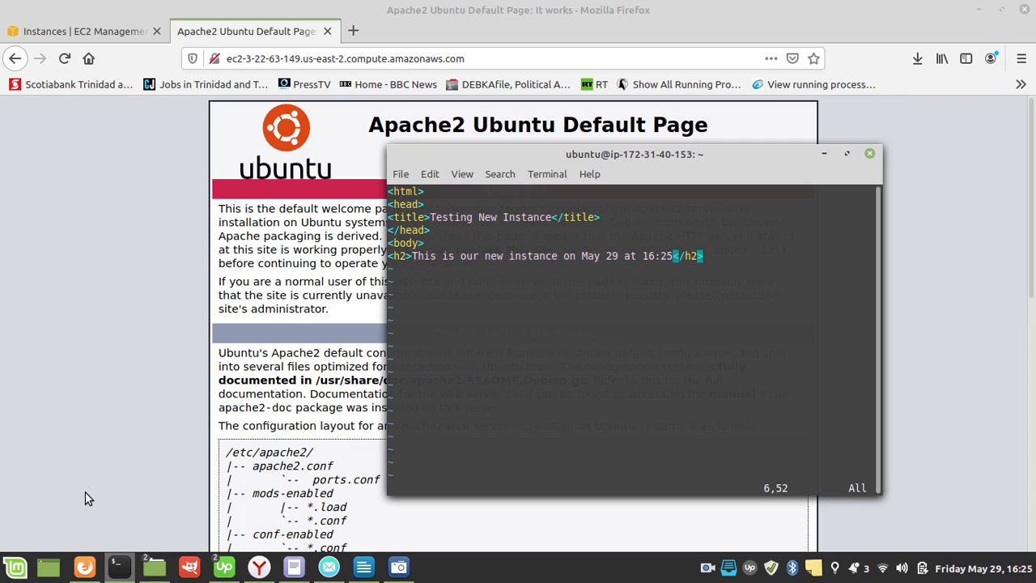
Step: Return to insert mode and add the closing </html> tag on a new line below the heading
key("i")
key("Return")
key("BackSpace")
key("Right")
key("Return")
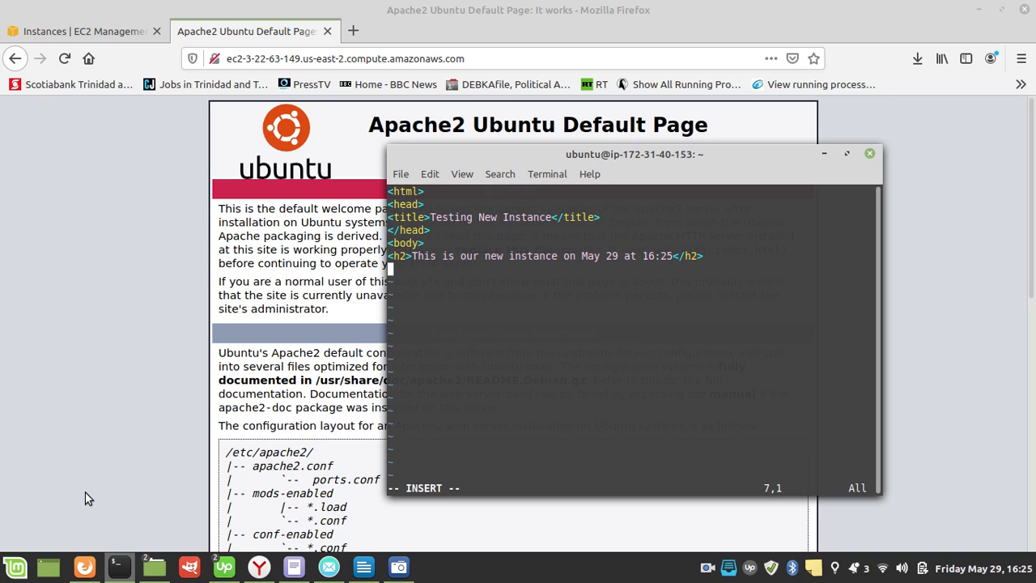
type("</html>")
Step: Insert the closing </body> tag on its own line directly above the closing html tag
key("Home")
key("Return")
key("Up")
type("</body")
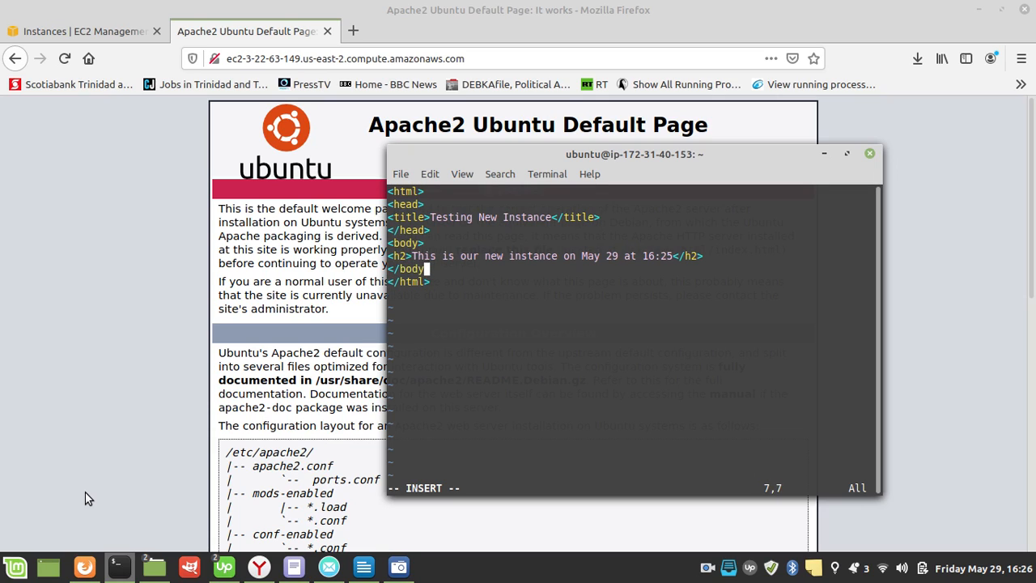
type(">")
Step: Save test.html and quit the vi editor with :wq
key("Escape")
type(":wq")
key("Return")
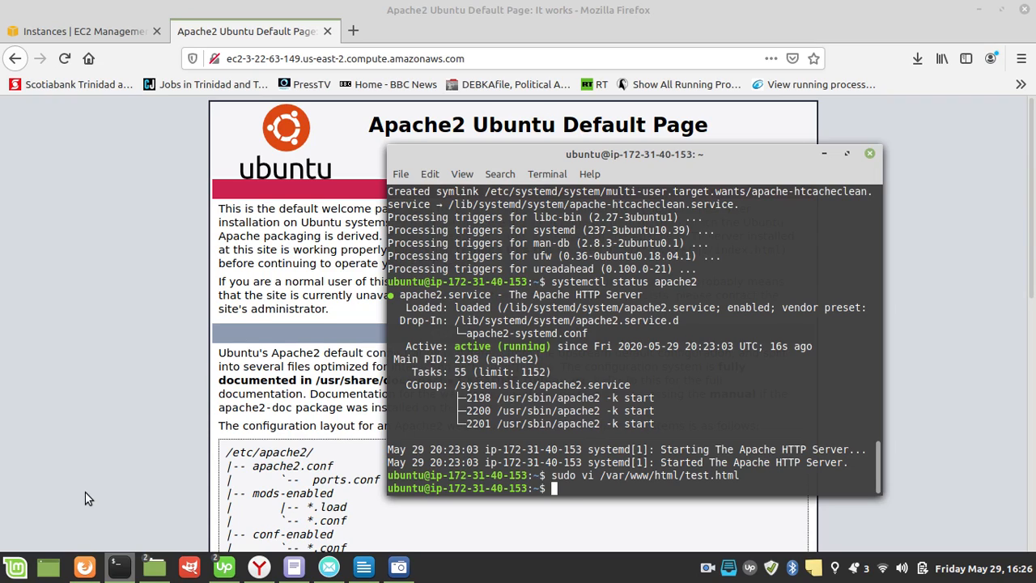
Step: List the contents of /var/www/html to check for the new page file
type("ls /var/www.htm")
key("BackSpace")
key("BackSpace")
key("BackSpace")
key("BackSpace")
type("/html")
key("Return")
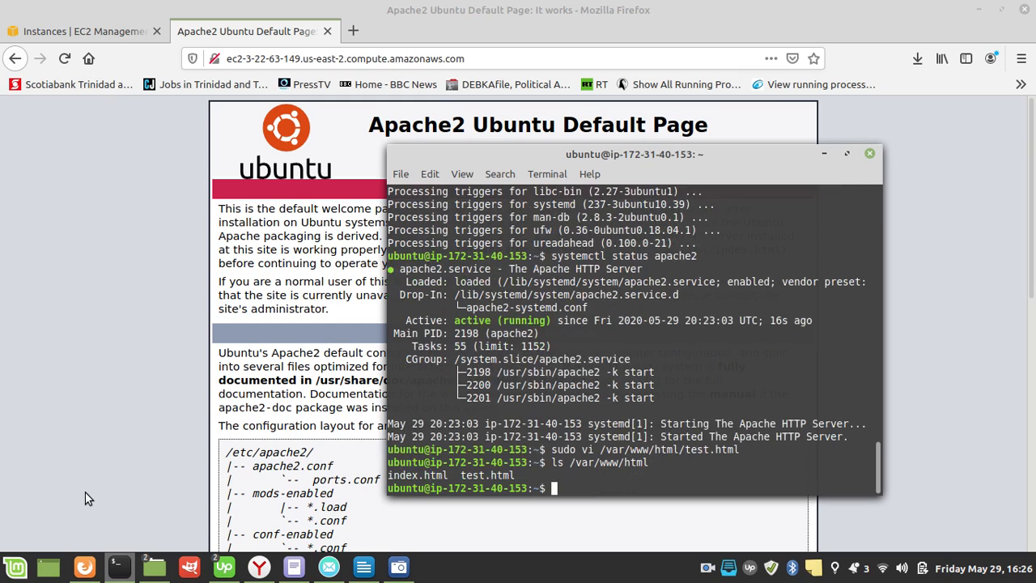
type("l")
Step: Switch to Firefox and load ec2-3-22-63-149.us-east-2.compute.amazonaws.com/test.html
left_click(250, 200)
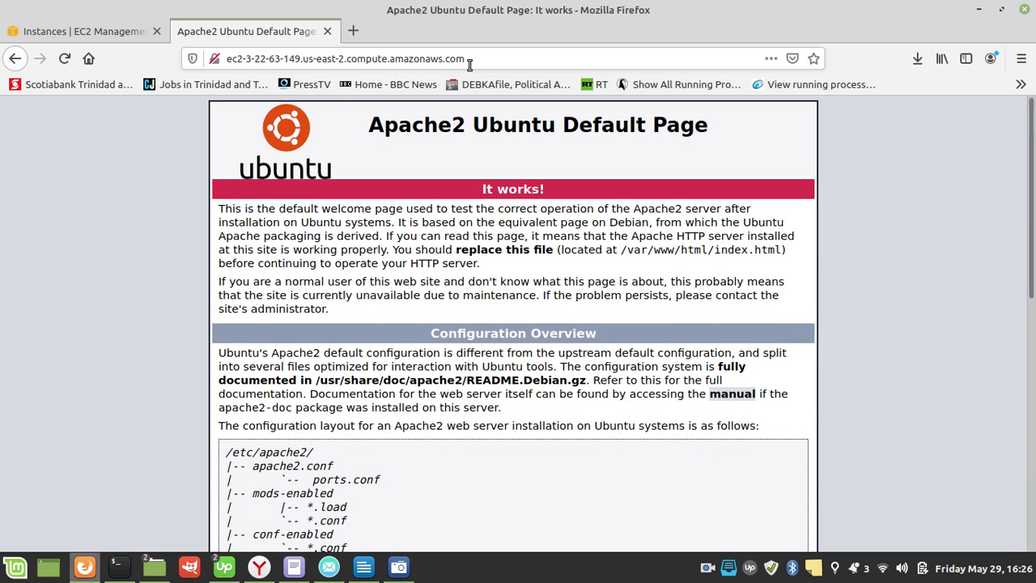
left_click(494, 60)
left_click(495, 59)
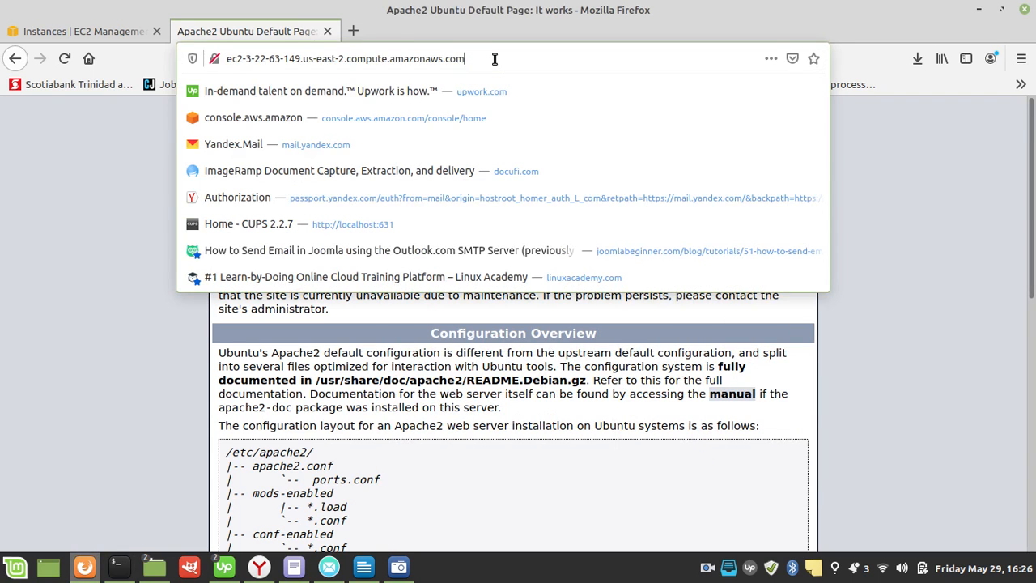
type("/test.html")
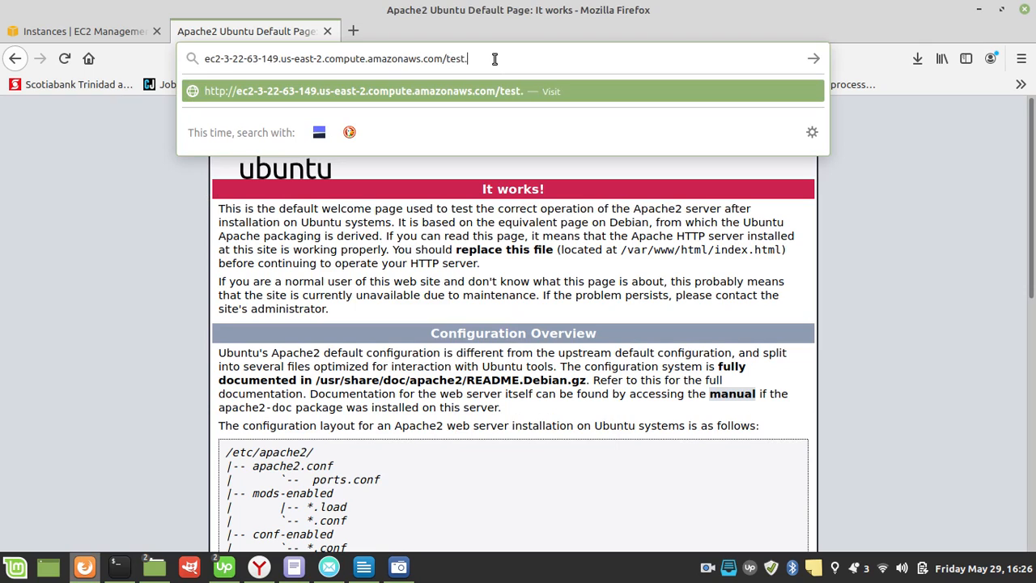
key("Return")
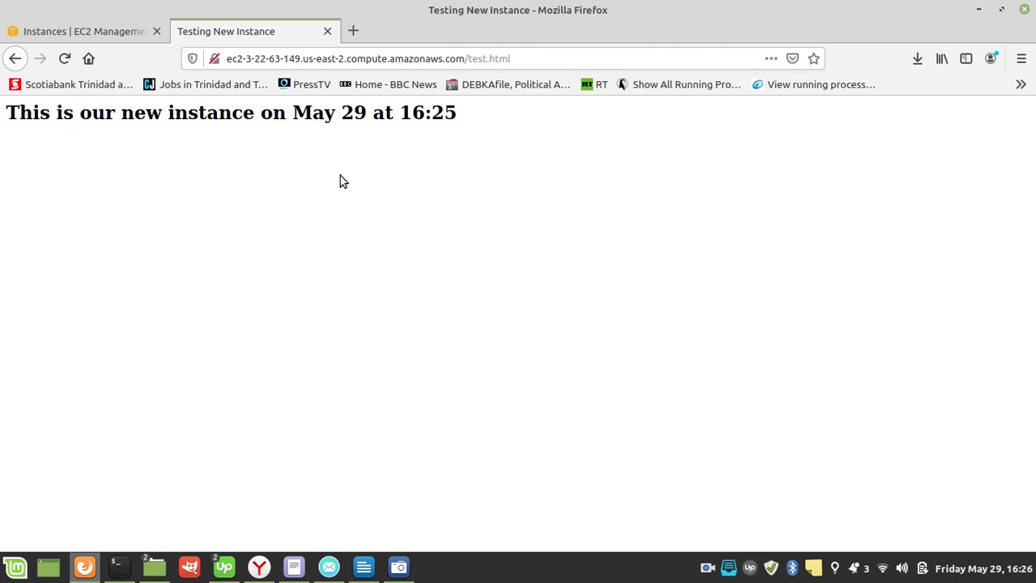
Step: Switch to the overview document onlineVideo.docx_0.odt in LibreOffice Writer
left_click(363, 567)
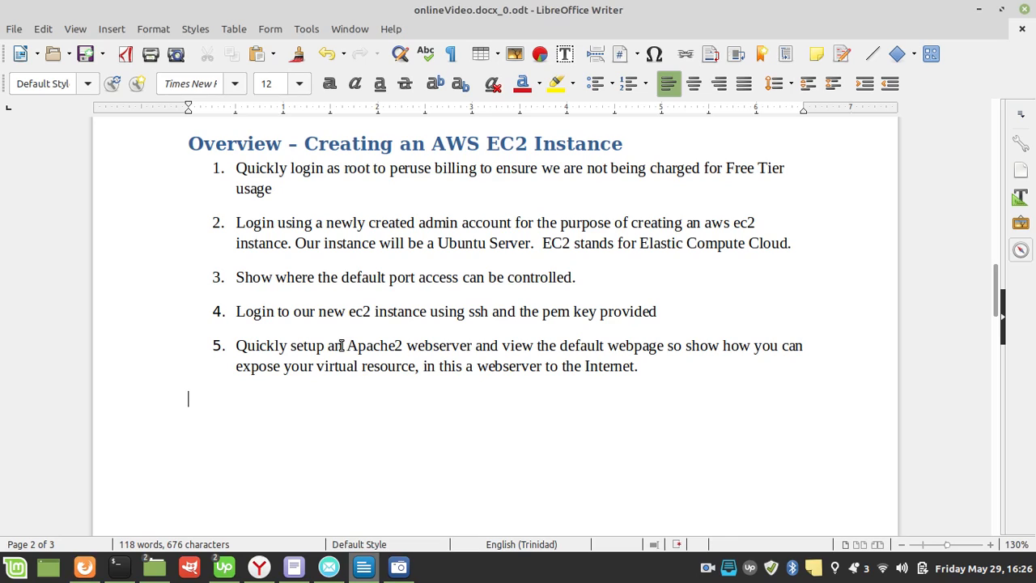